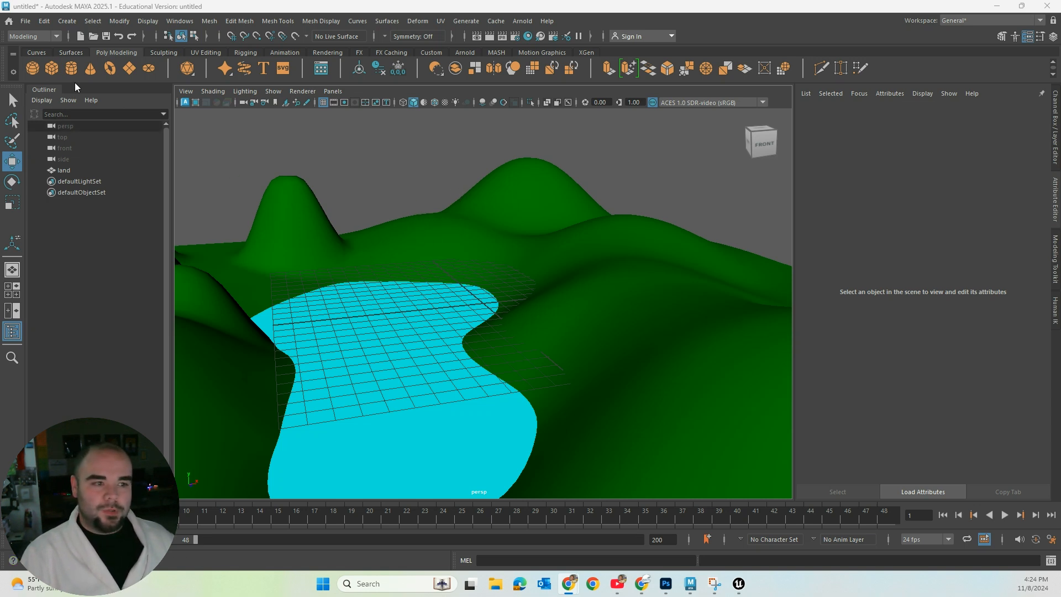
# Create a polygon cube at the origin and stretch it along Z to a scale of about 3.41
pyautogui.click(52, 67)
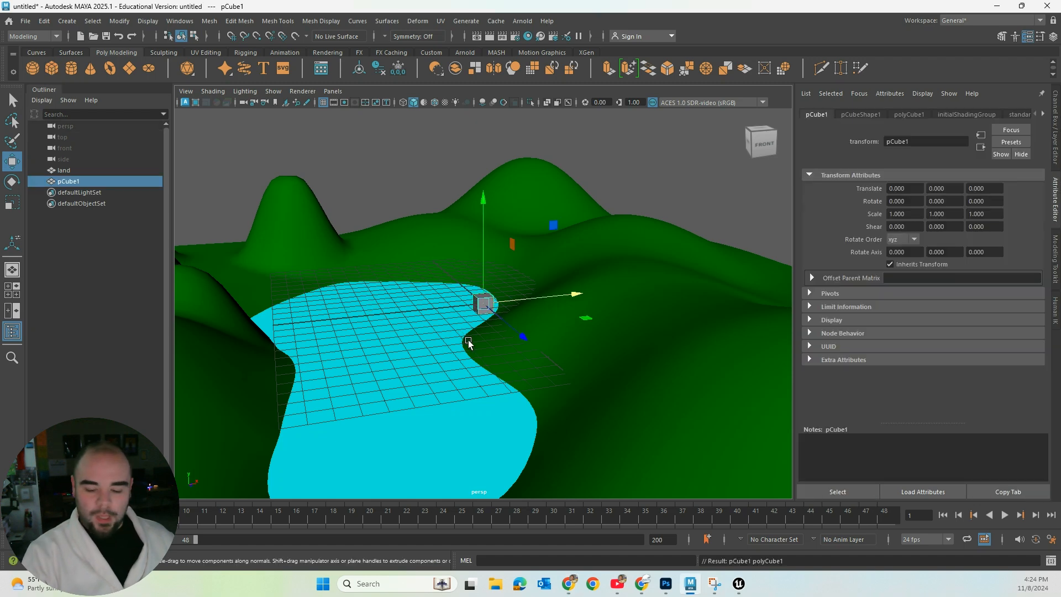
pyautogui.press('f')
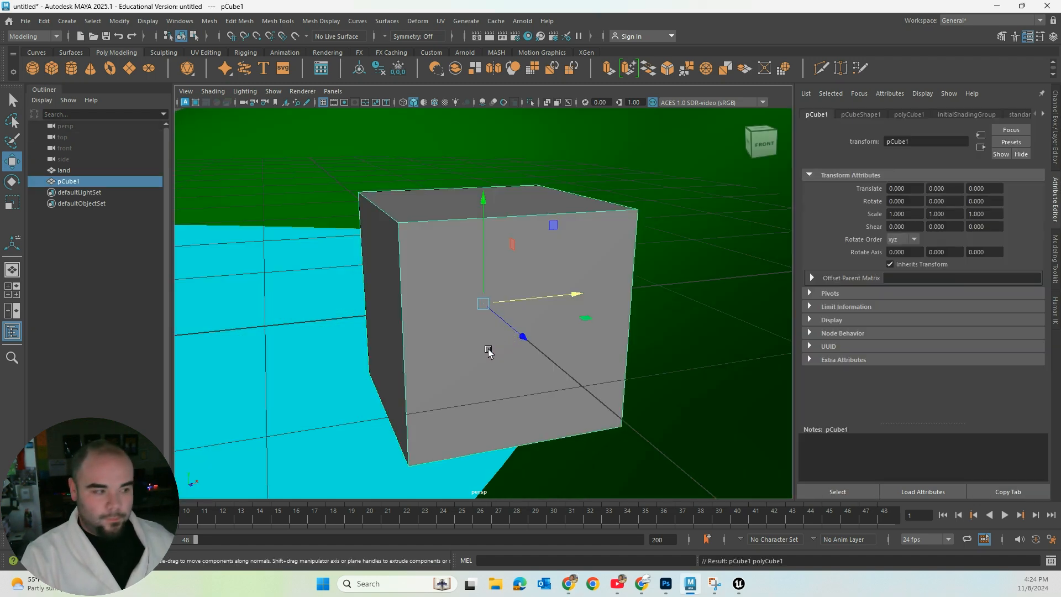
pyautogui.scroll(-10, 488, 351)
pyautogui.press('r')
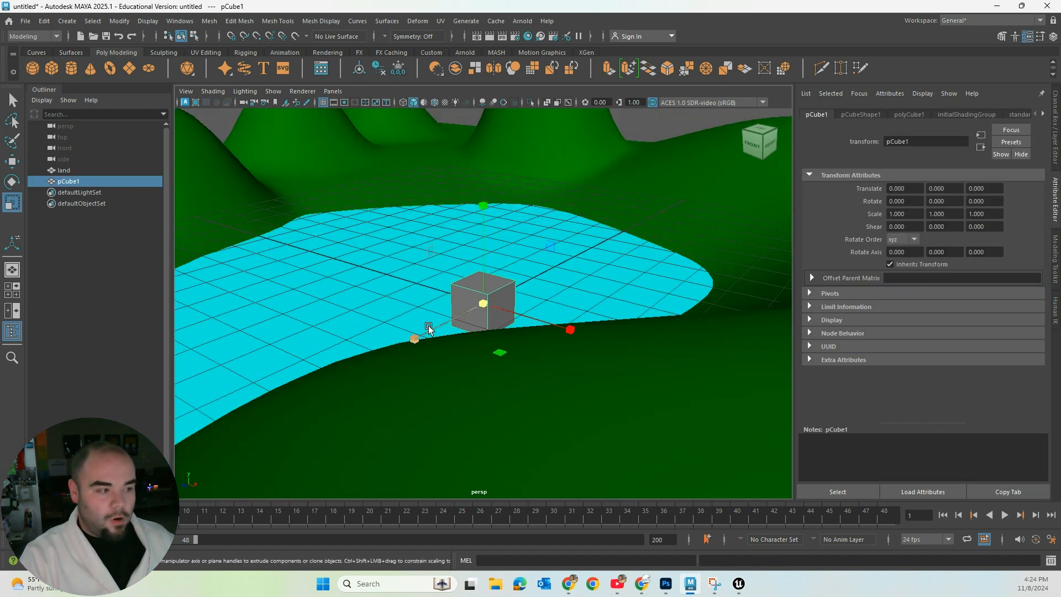
pyautogui.moveTo(421, 340); pyautogui.dragTo(373, 347)
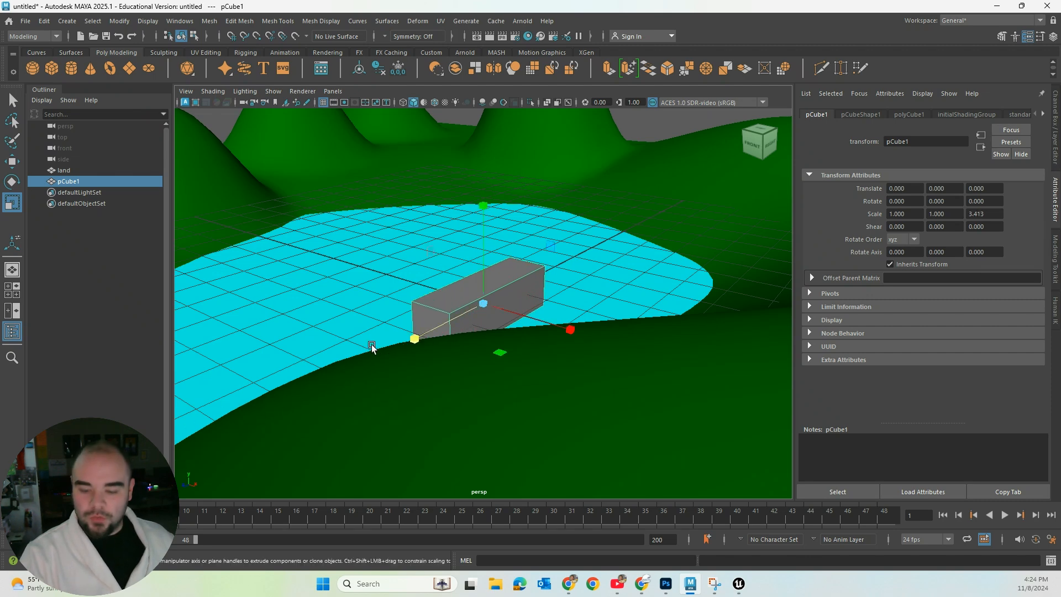
# Move the stretched box to about 0.58 in Y and -2.35 in Z so it sits above the water
pyautogui.press('w')
pyautogui.moveTo(484, 264); pyautogui.dragTo(483, 241)
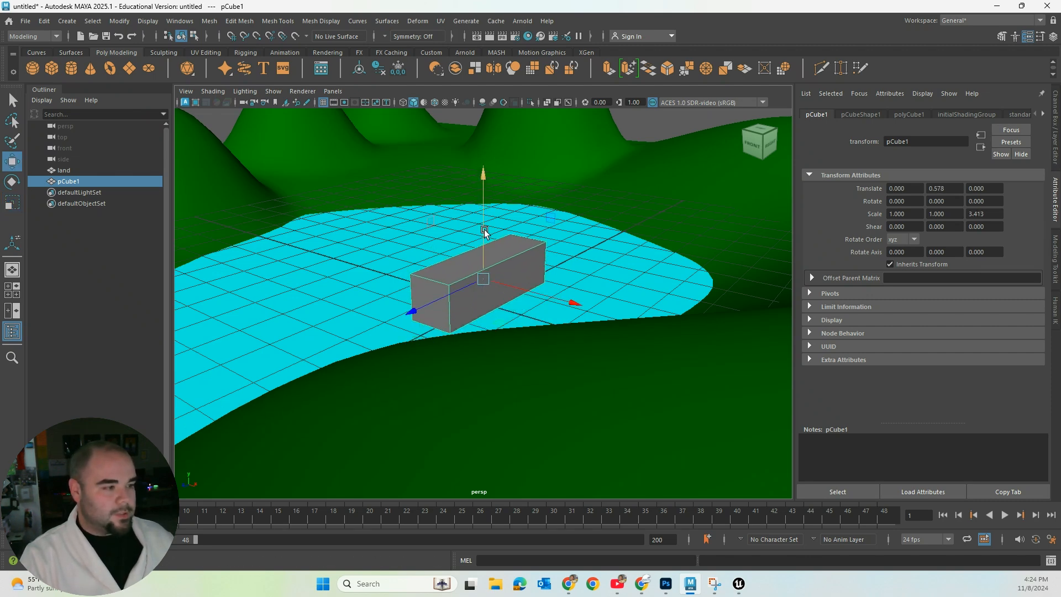
pyautogui.moveTo(450, 298); pyautogui.dragTo(508, 244)
pyautogui.scroll(-4, 508, 289)
pyautogui.keyDown('alt'); pyautogui.moveTo(512, 291); pyautogui.dragTo(533, 287); pyautogui.keyUp('alt')
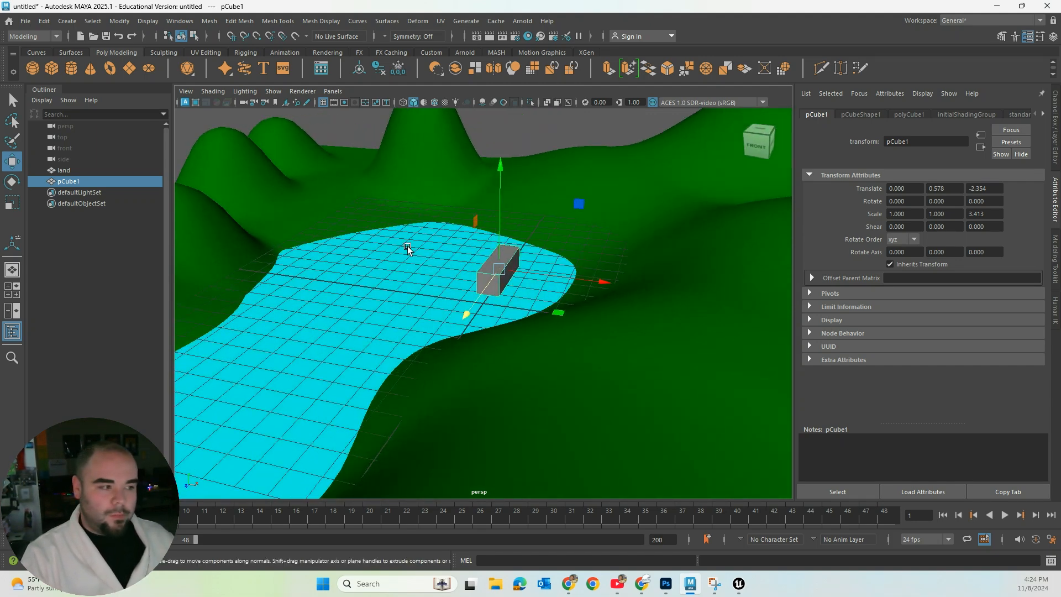
# Shrink the box uniformly to a scale of about 0.347, 0.347, 1.185
pyautogui.press('r')
pyautogui.moveTo(499, 269); pyautogui.dragTo(470, 288)
pyautogui.scroll(8, 469, 288)
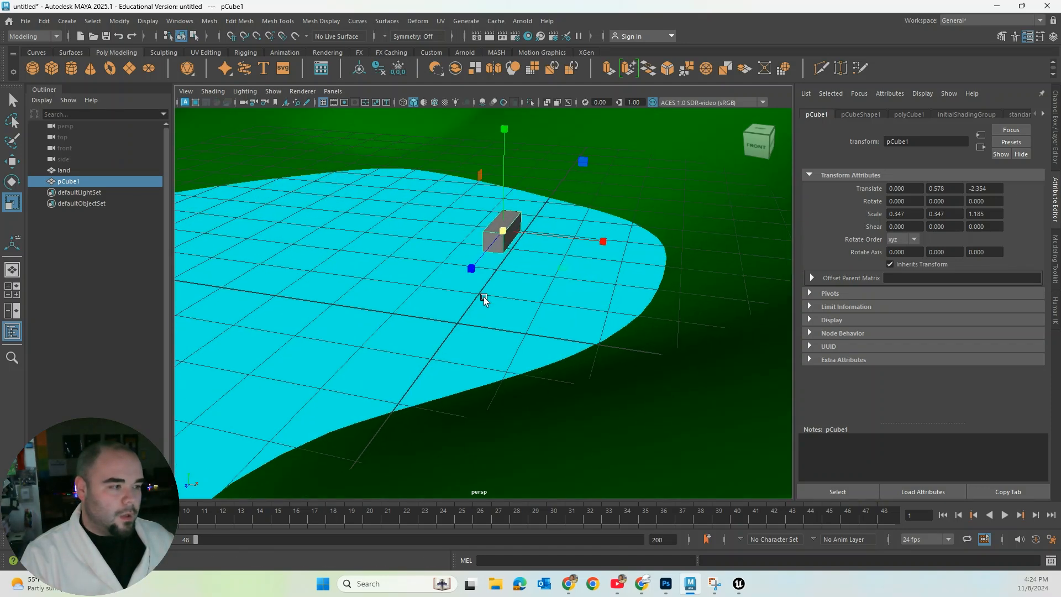
# Switch the box to face selection and select its top face
pyautogui.moveTo(380, 244); pyautogui.dragTo(385, 263, button='right')
pyautogui.click(372, 251)
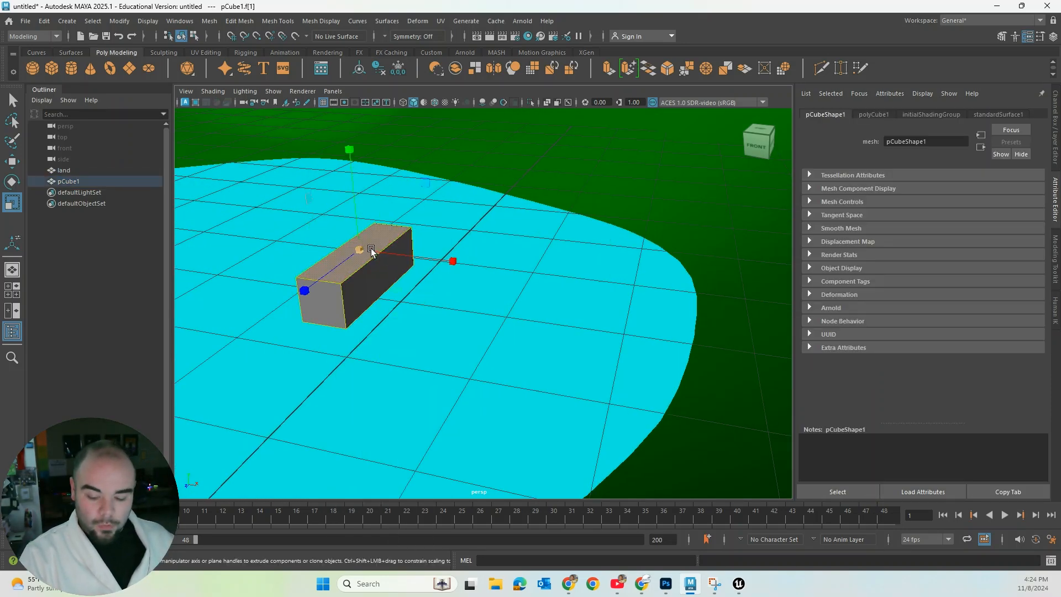
pyautogui.moveTo(384, 277)
pyautogui.keyDown('alt'); pyautogui.mouseDown()
pyautogui.moveTo(396, 282)
pyautogui.moveTo(388, 276)
pyautogui.mouseUp(); pyautogui.keyUp('alt')
pyautogui.keyDown('alt'); pyautogui.moveTo(389, 276); pyautogui.dragTo(552, 368, button='middle'); pyautogui.keyUp('alt')
# Try to extrude the box's top face inward and push it down, and undo both extrusions
pyautogui.hotkey('ctrl', 'e')
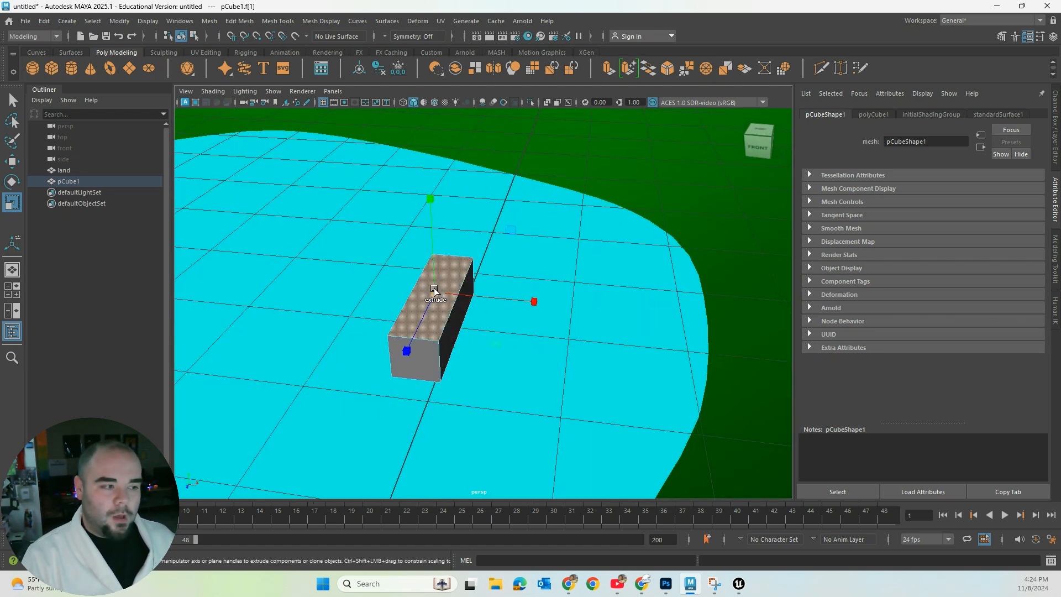
pyautogui.moveTo(434, 291); pyautogui.dragTo(420, 294)
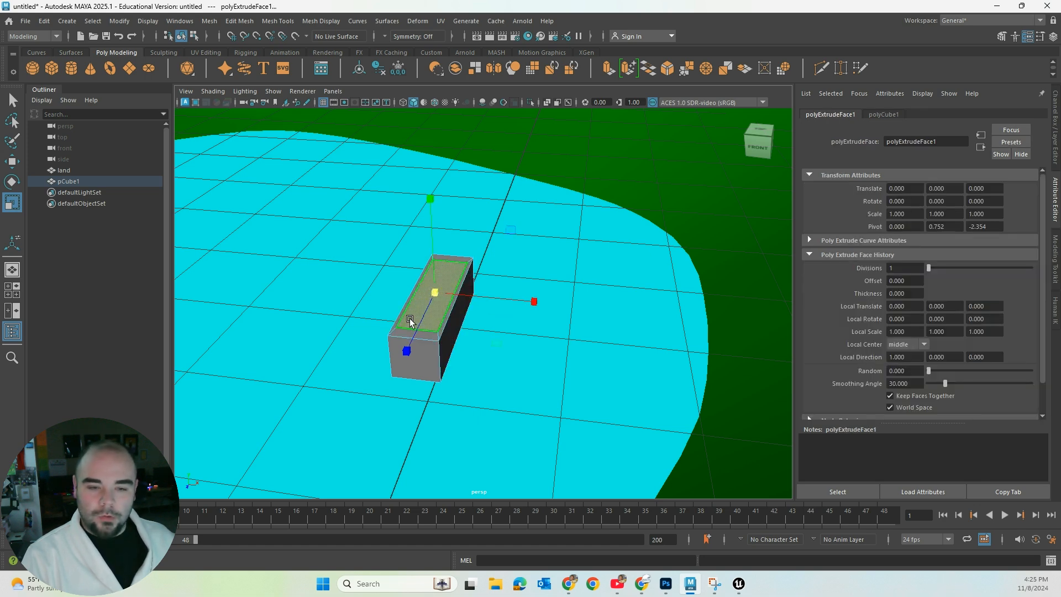
pyautogui.keyDown('alt'); pyautogui.moveTo(474, 264); pyautogui.dragTo(455, 291); pyautogui.keyUp('alt')
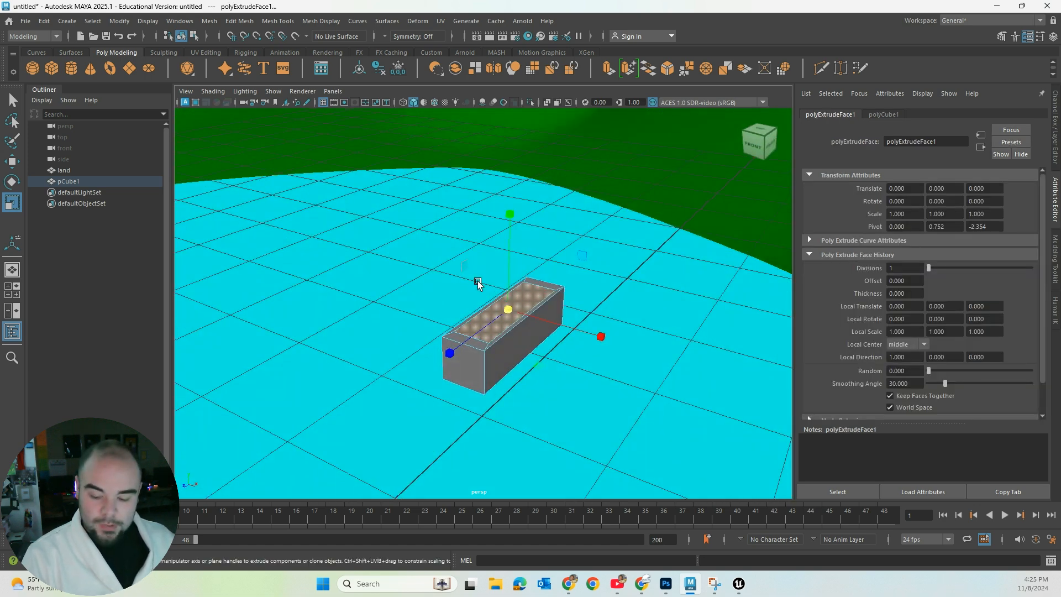
pyautogui.press('w')
pyautogui.keyDown('shift'); pyautogui.moveTo(512, 215); pyautogui.dragTo(506, 226); pyautogui.keyUp('shift')
pyautogui.hotkey('ctrl', 'z')
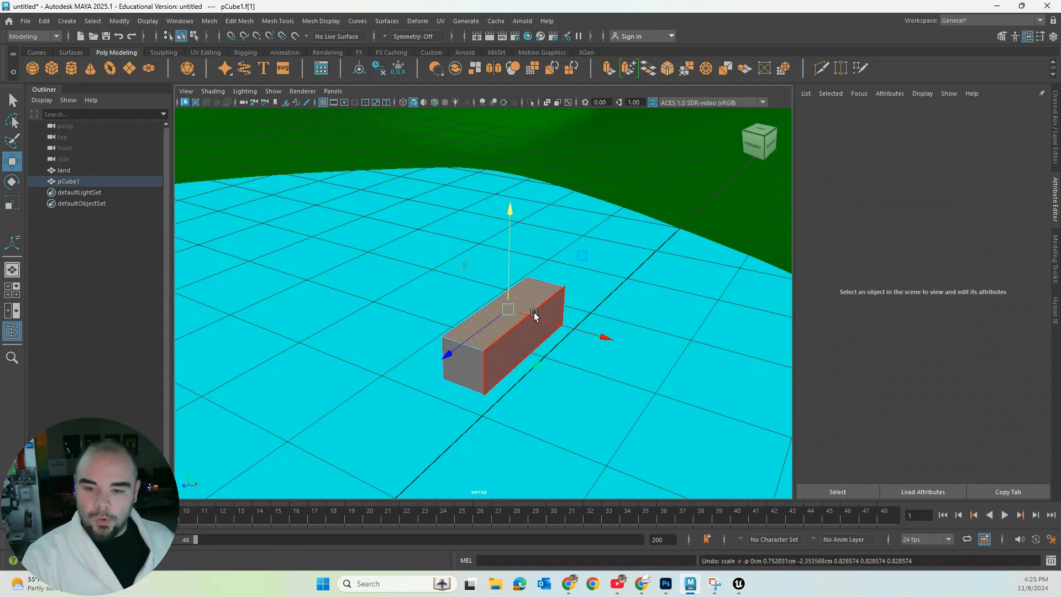
# Extrude the top face inward to form a rim, and extrude the inner face down to hollow the box
pyautogui.press('r')
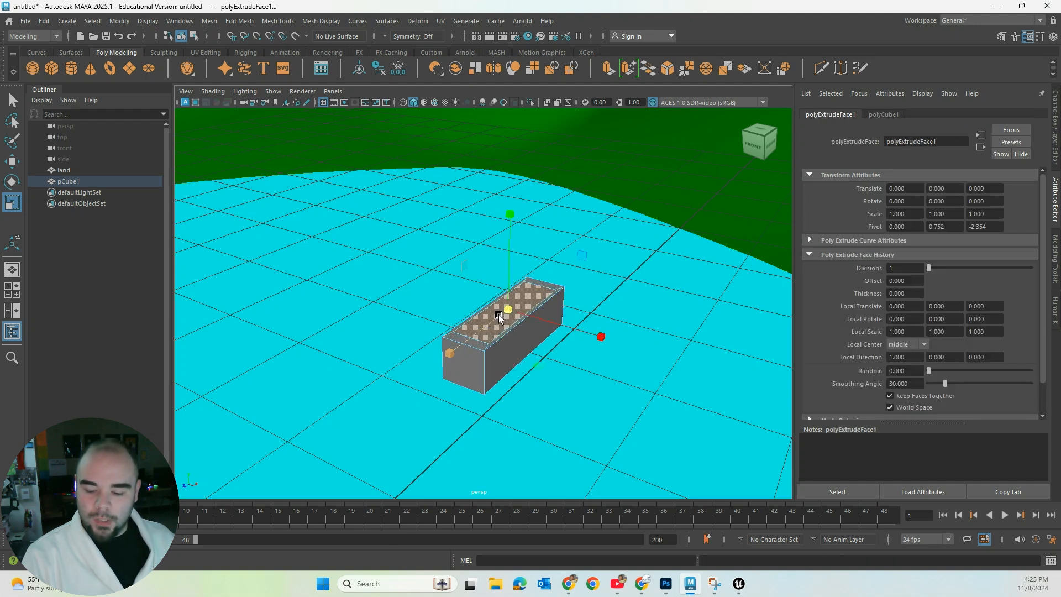
pyautogui.keyDown('shift'); pyautogui.click(499, 314); pyautogui.keyUp('shift')
pyautogui.press('w')
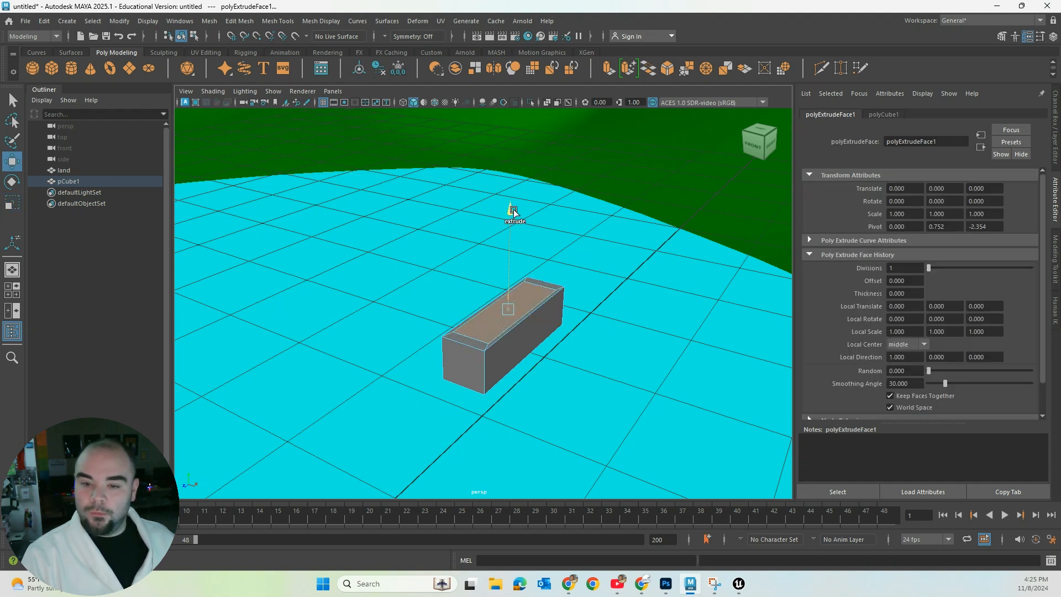
pyautogui.keyDown('shift'); pyautogui.moveTo(509, 209); pyautogui.dragTo(509, 232); pyautogui.keyUp('shift')
pyautogui.scroll(5, 596, 311)
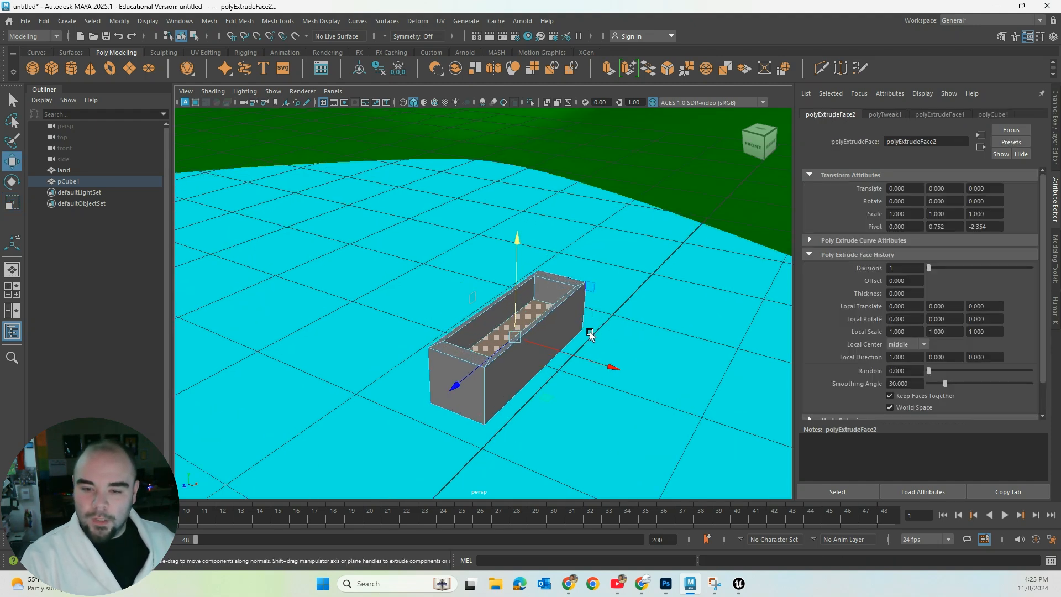
# Turn on smooth mesh preview for the hollowed box and inspect the rounded boat shape up close
pyautogui.keyDown('alt'); pyautogui.moveTo(571, 348); pyautogui.dragTo(598, 352); pyautogui.keyUp('alt')
pyautogui.scroll(-4, 617, 336)
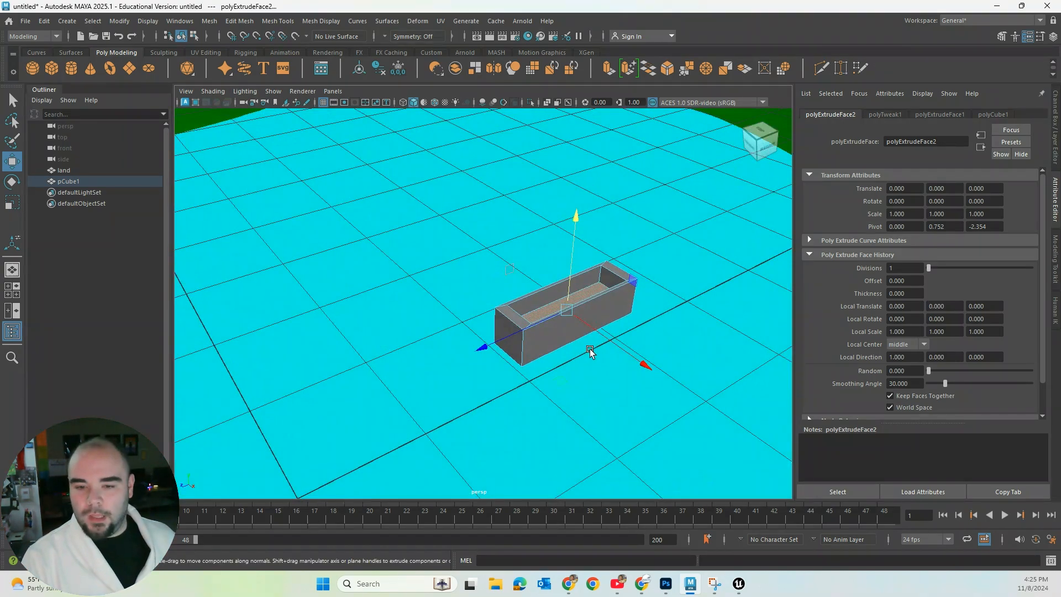
pyautogui.press('3')
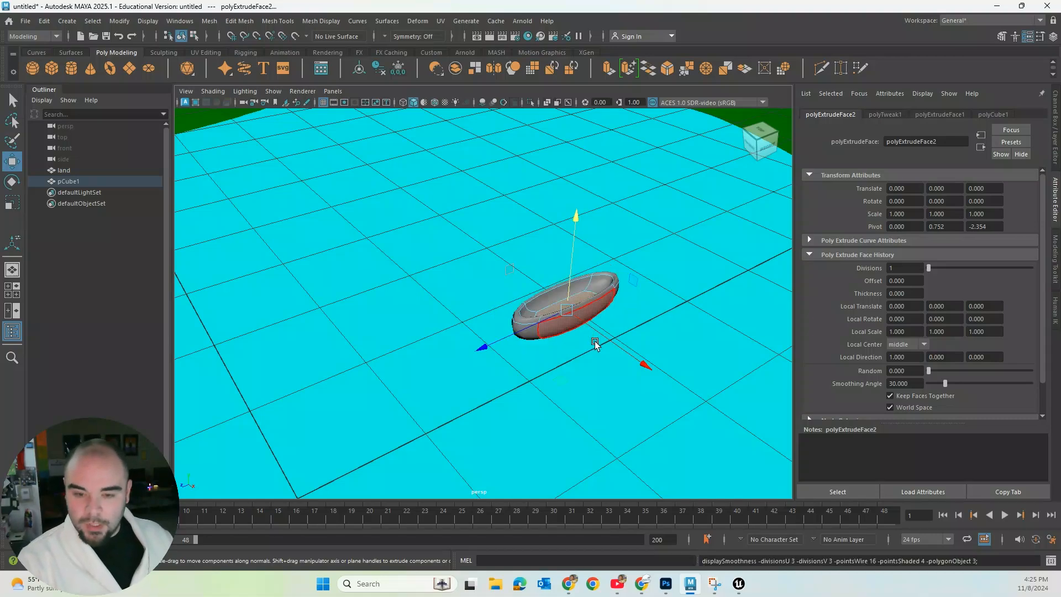
pyautogui.keyDown('alt'); pyautogui.moveTo(638, 325); pyautogui.dragTo(620, 360); pyautogui.keyUp('alt')
pyautogui.scroll(2, 621, 360)
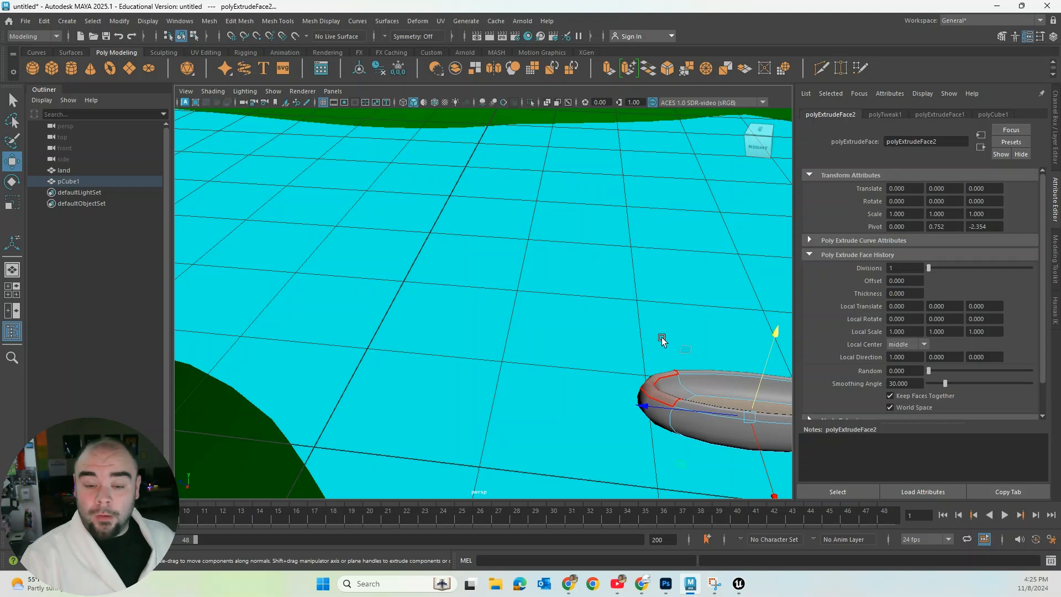
pyautogui.keyDown('alt'); pyautogui.moveTo(662, 331); pyautogui.dragTo(359, 278, button='middle'); pyautogui.keyUp('alt')
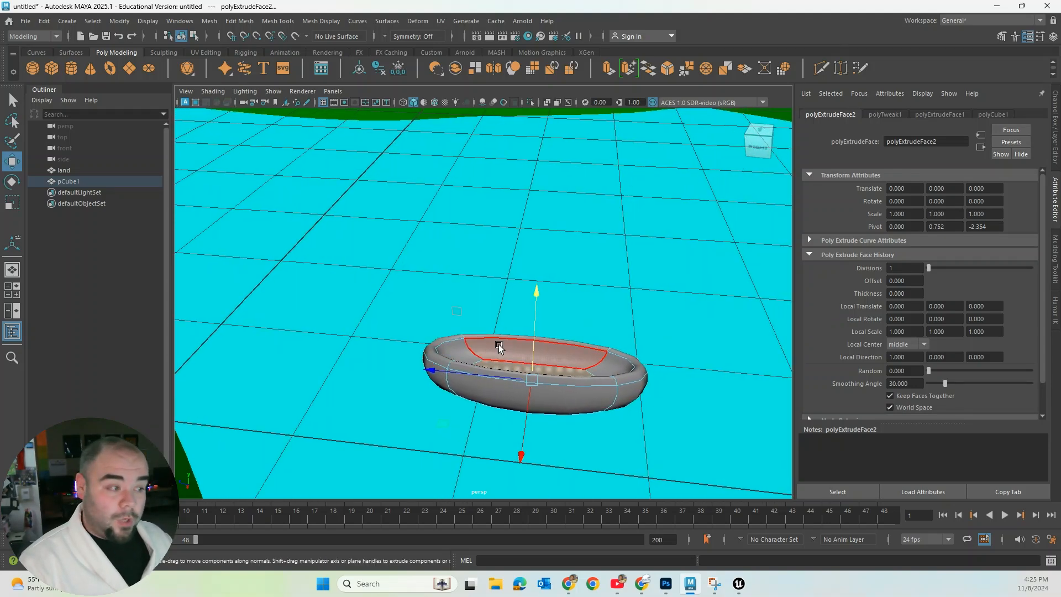
pyautogui.scroll(5, 529, 362)
pyautogui.keyDown('alt'); pyautogui.moveTo(530, 362); pyautogui.dragTo(500, 294); pyautogui.keyUp('alt')
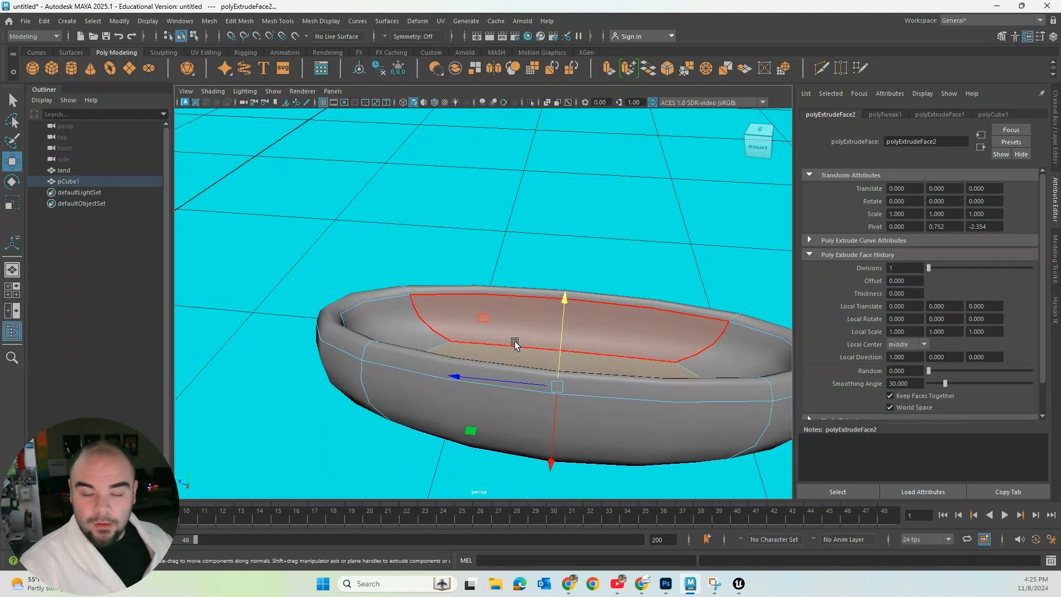
# Return the boat to object mode and apply Mesh Smooth with 3 divisions
pyautogui.moveTo(449, 337); pyautogui.dragTo(499, 246, button='right')
pyautogui.moveTo(537, 347); pyautogui.dragTo(554, 243, button='right')
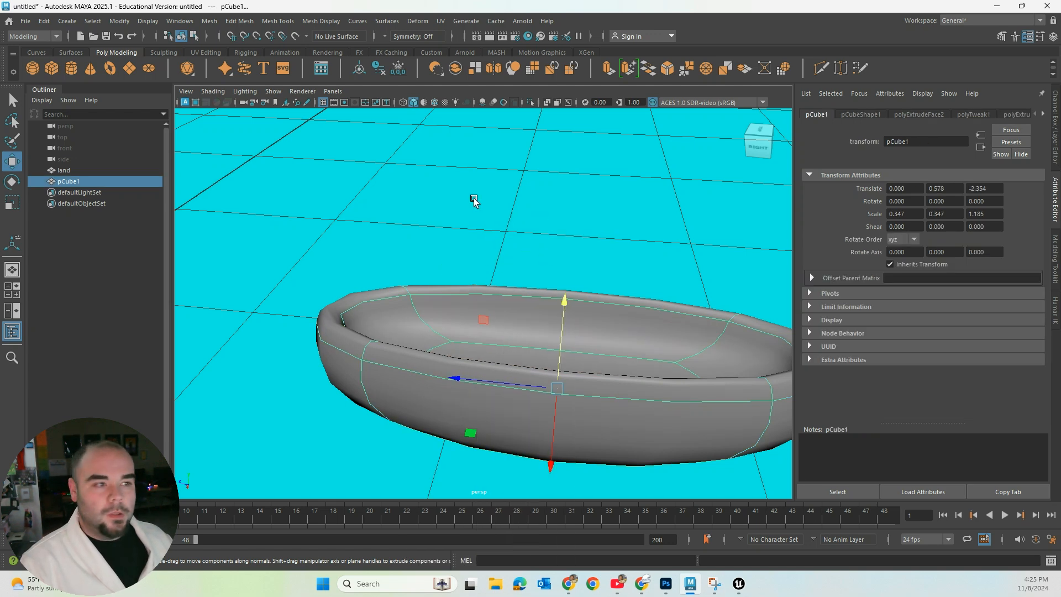
pyautogui.click(218, 23)
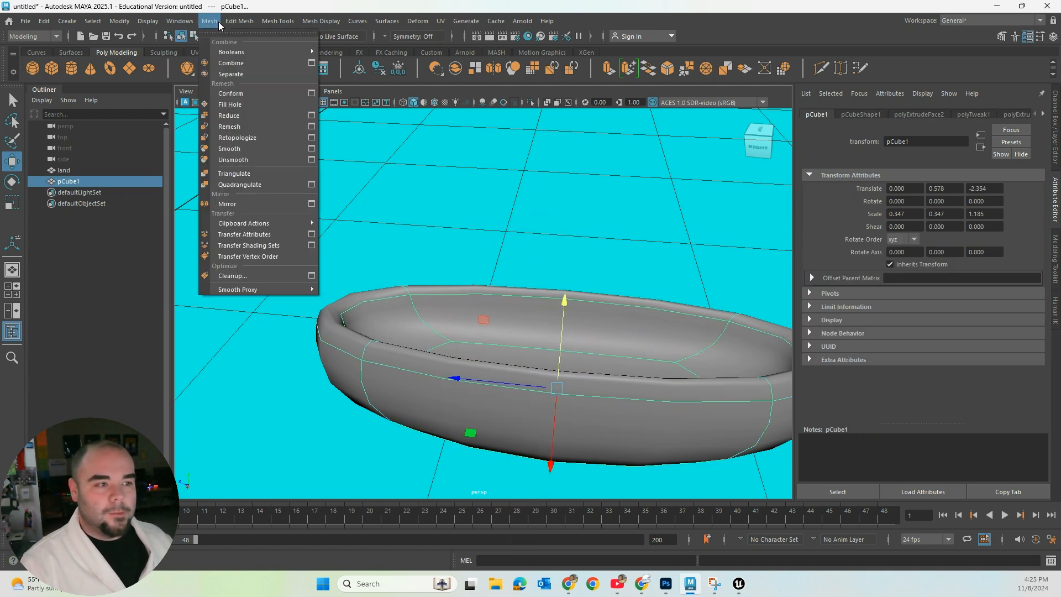
pyautogui.click(273, 151)
pyautogui.click(707, 316)
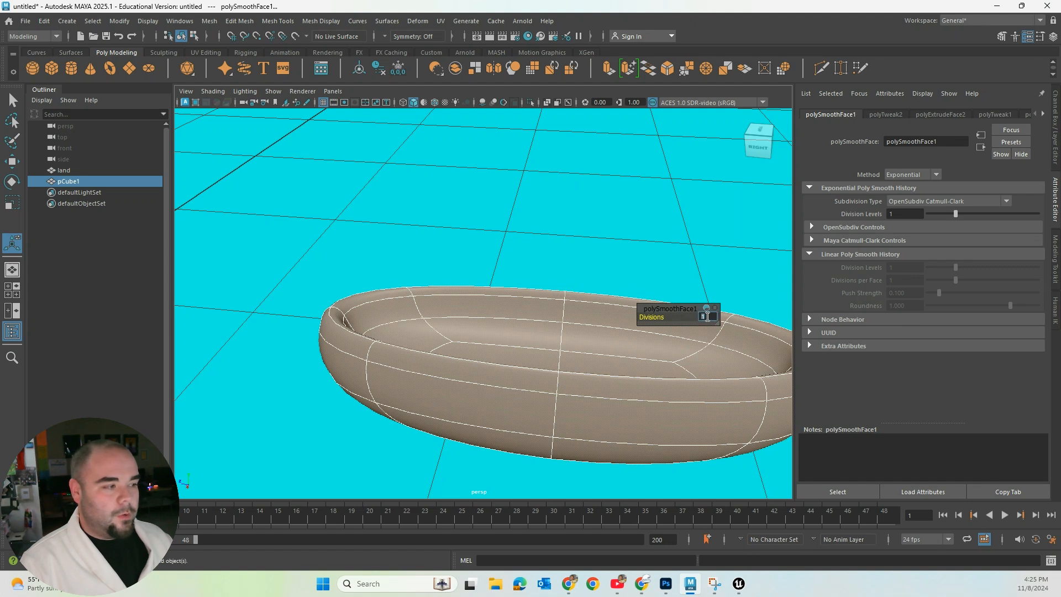
pyautogui.press('Return')
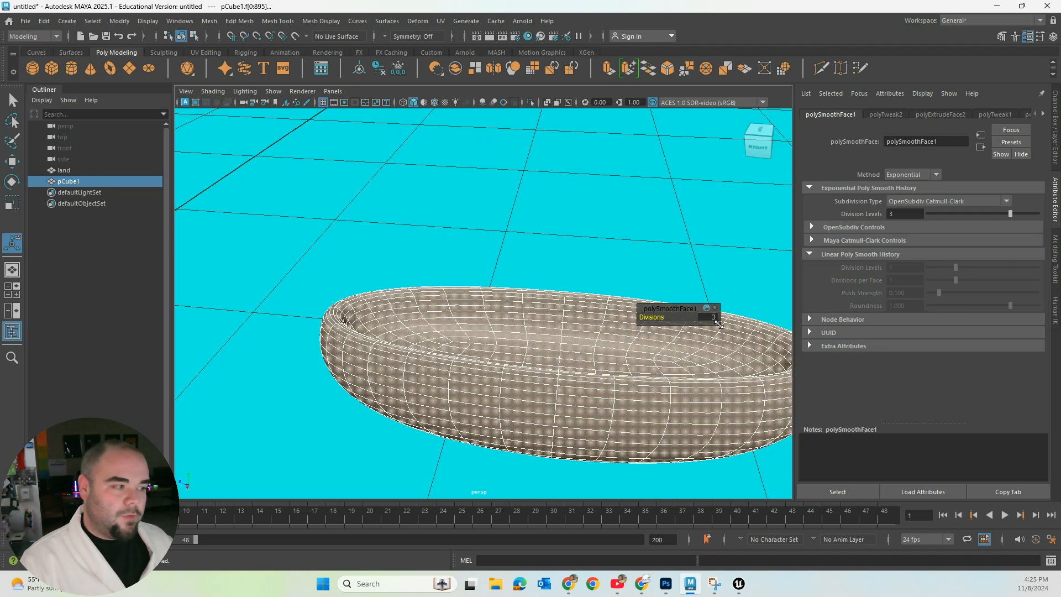
# Select the smoothed boat, assign it a new Lambert material, and name the material brown
pyautogui.click(632, 271)
pyautogui.click(598, 323)
pyautogui.moveTo(663, 312)
pyautogui.keyDown('alt'); pyautogui.mouseDown()
pyautogui.moveTo(635, 294)
pyautogui.moveTo(583, 304)
pyautogui.moveTo(664, 316)
pyautogui.mouseUp(); pyautogui.keyUp('alt')
pyautogui.scroll(-5, 569, 334)
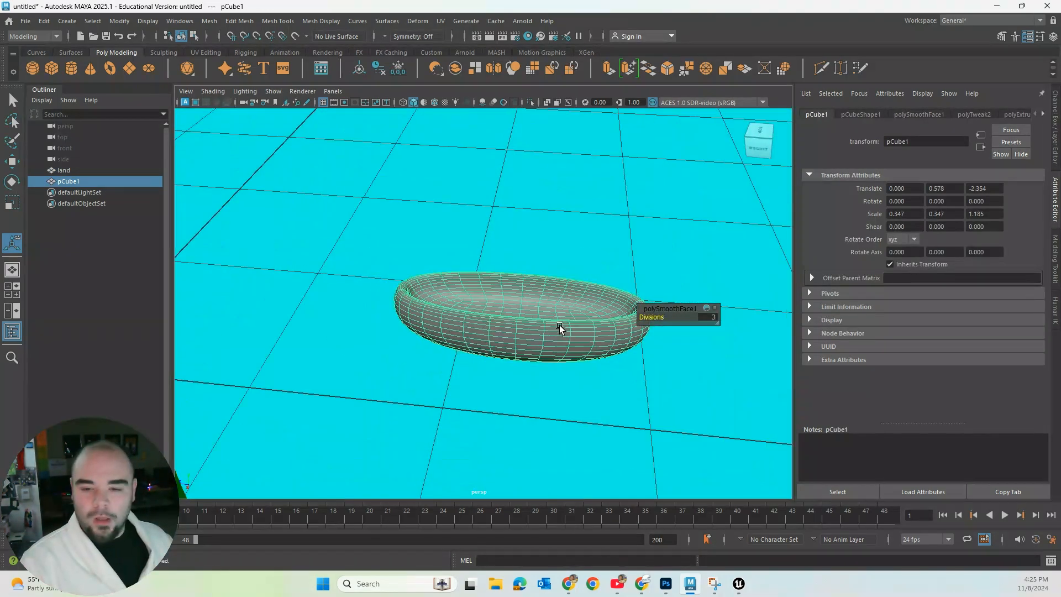
pyautogui.rightClick(560, 329)
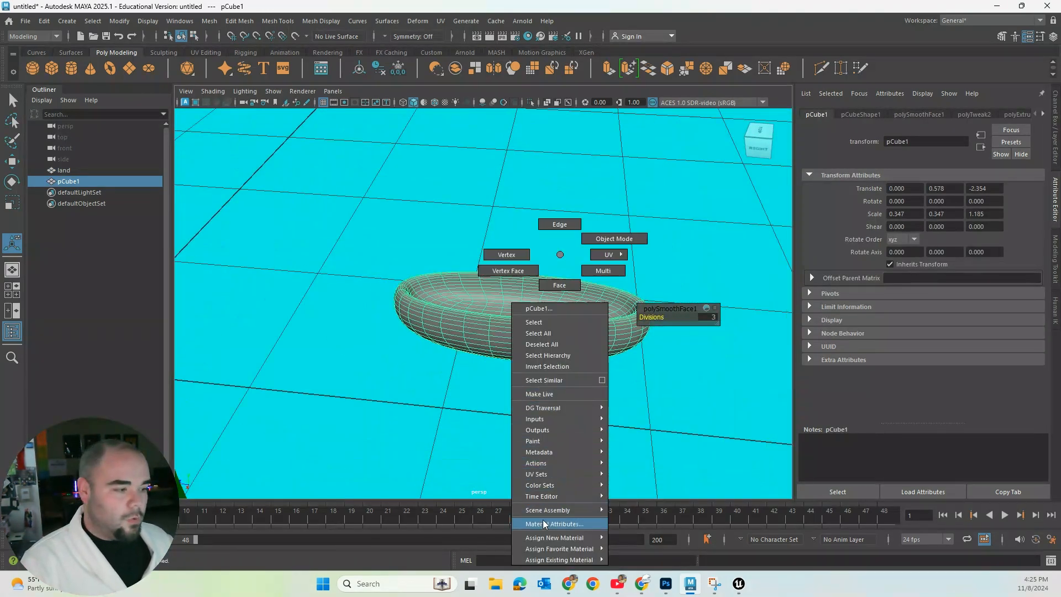
pyautogui.moveTo(551, 539)
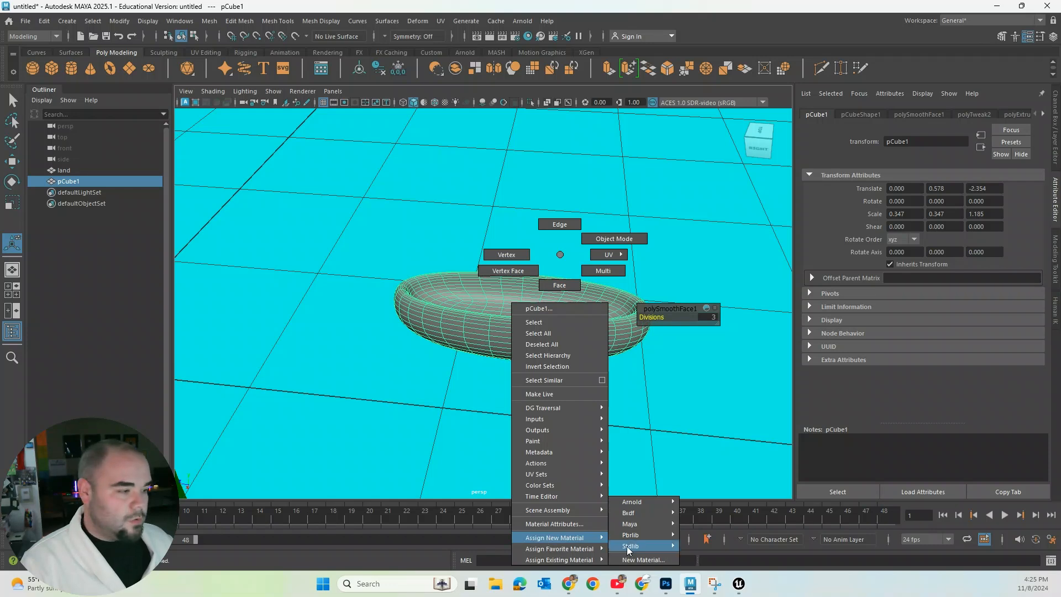
pyautogui.click(647, 561)
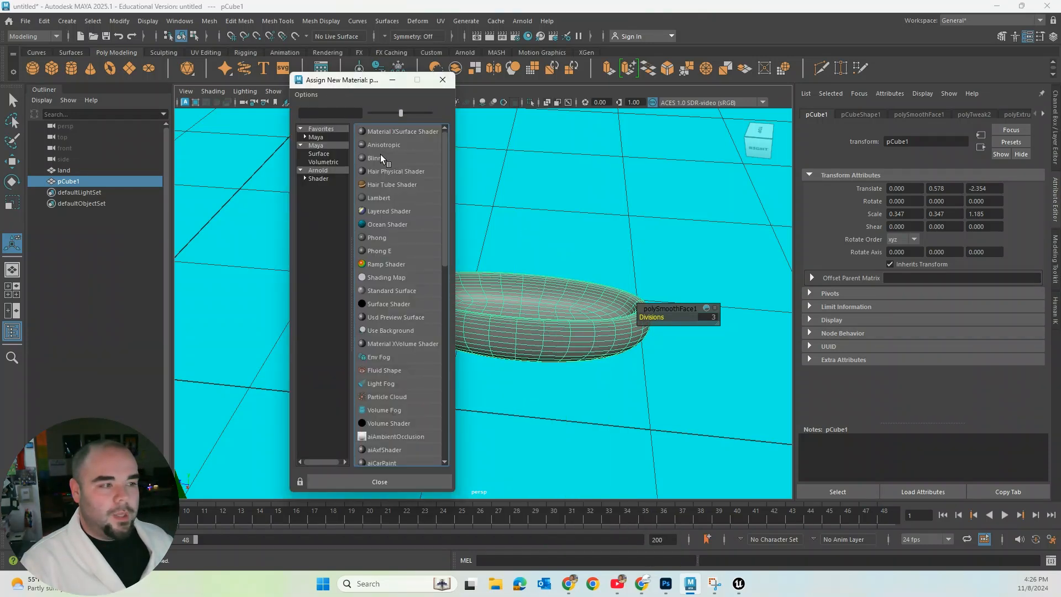
pyautogui.click(316, 137)
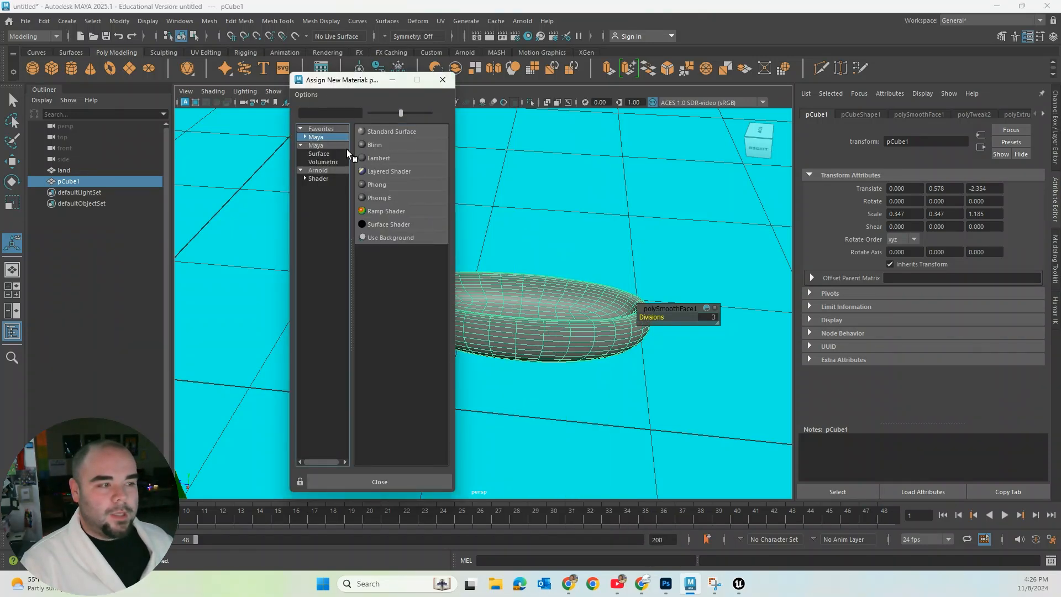
pyautogui.click(386, 158)
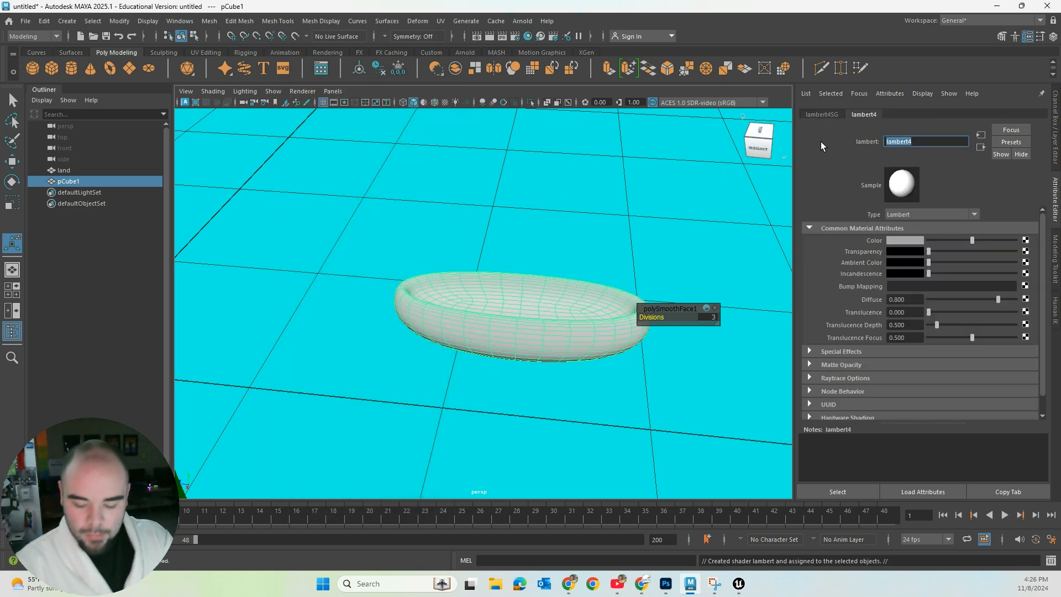
pyautogui.write('brown')
pyautogui.press('Return')
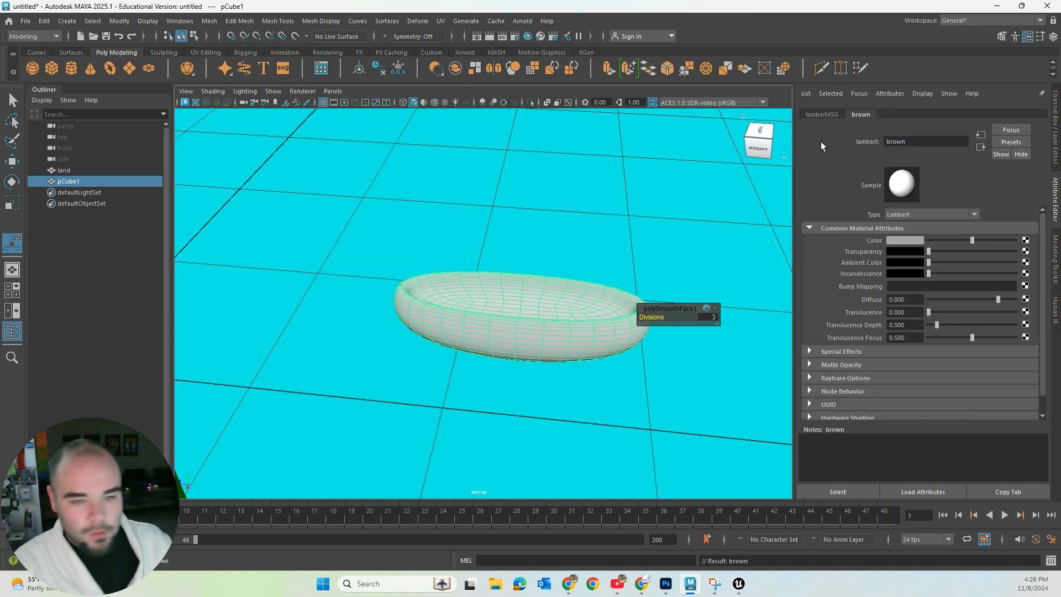
# Set the brown material's color to a darkened orange with hue about 34 and saturation 1, and deselect the boat
pyautogui.click(910, 240)
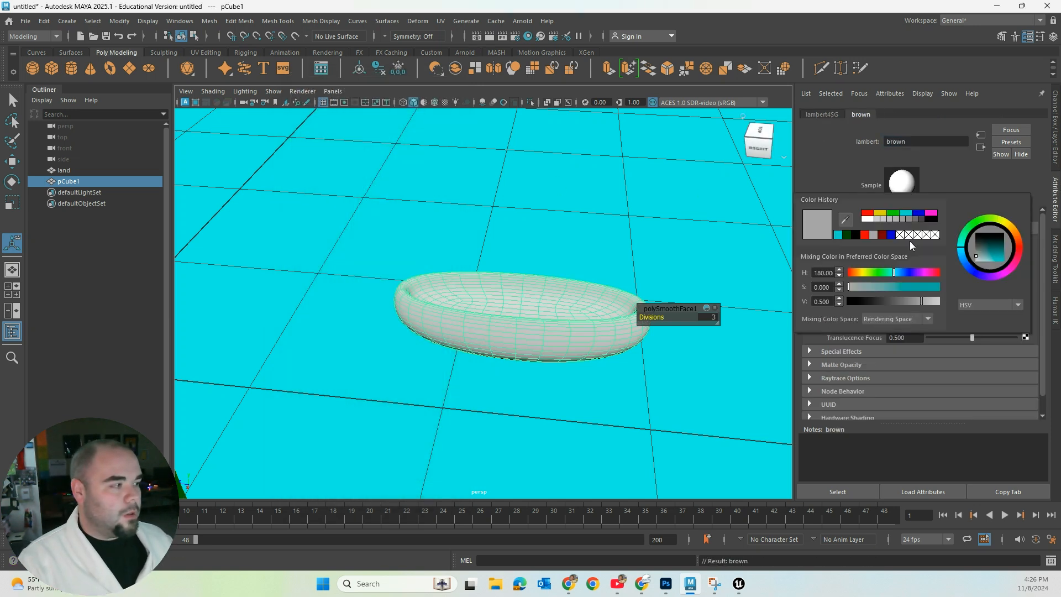
pyautogui.click(878, 214)
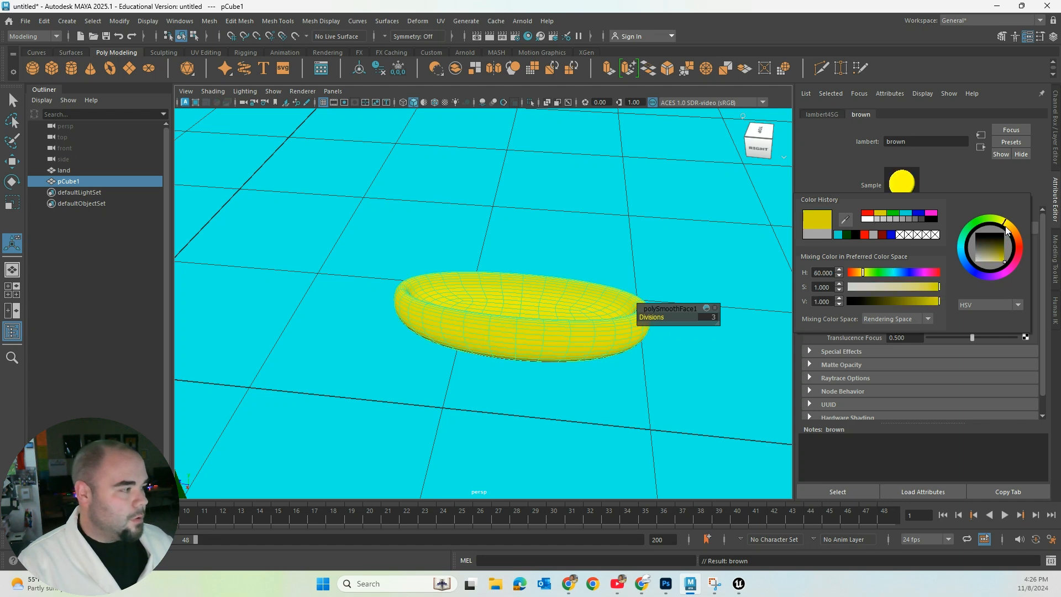
pyautogui.moveTo(1008, 224); pyautogui.dragTo(1014, 237)
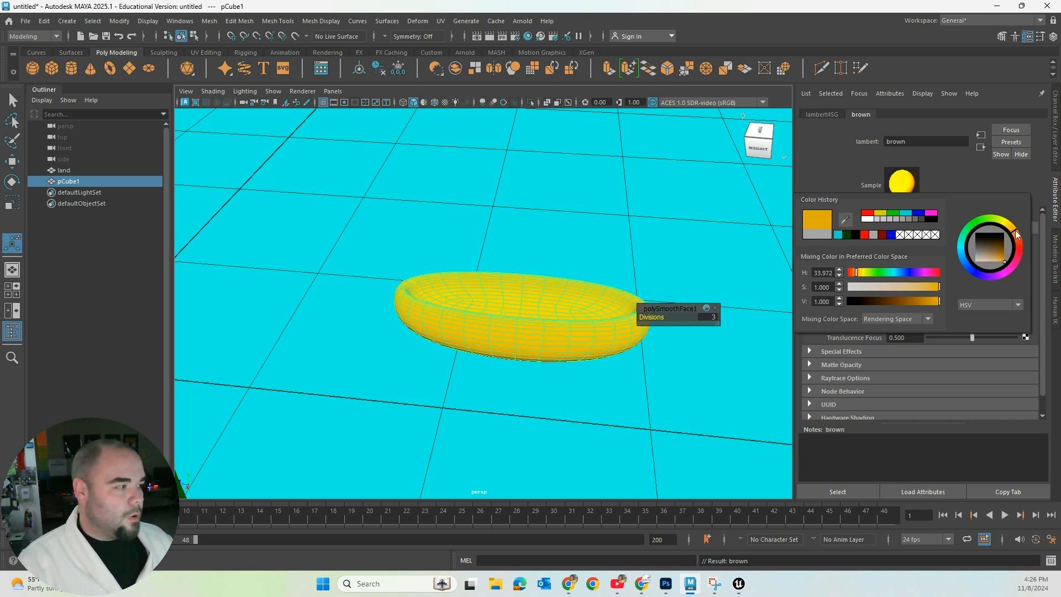
pyautogui.moveTo(938, 300); pyautogui.dragTo(910, 299)
pyautogui.click(664, 230)
pyautogui.scroll(-2, 664, 230)
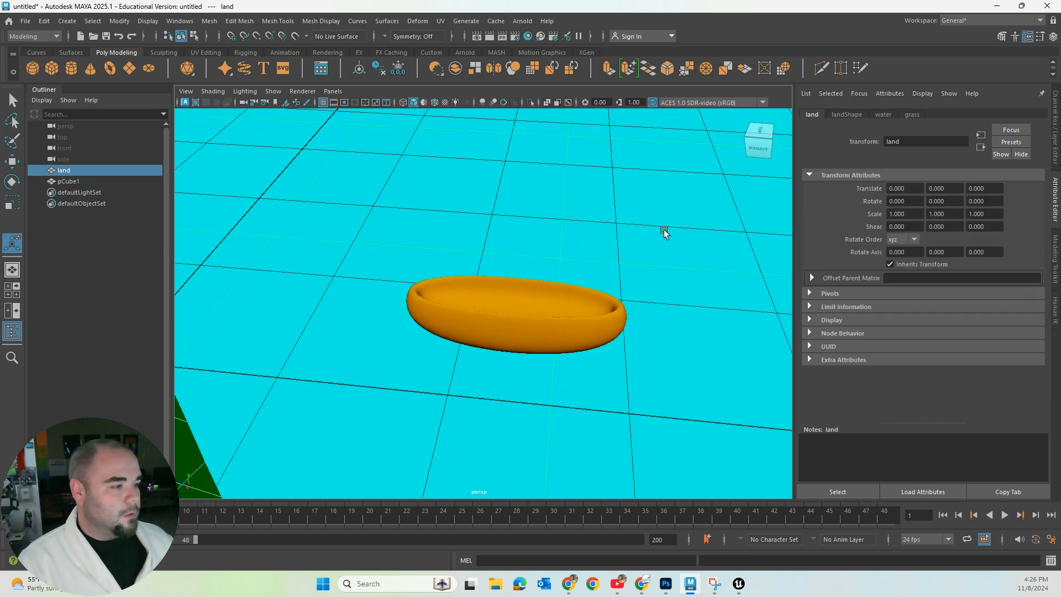
# Change the boat's brown material color to a lighter, less saturated tan, then deselect the boat
pyautogui.click(574, 325)
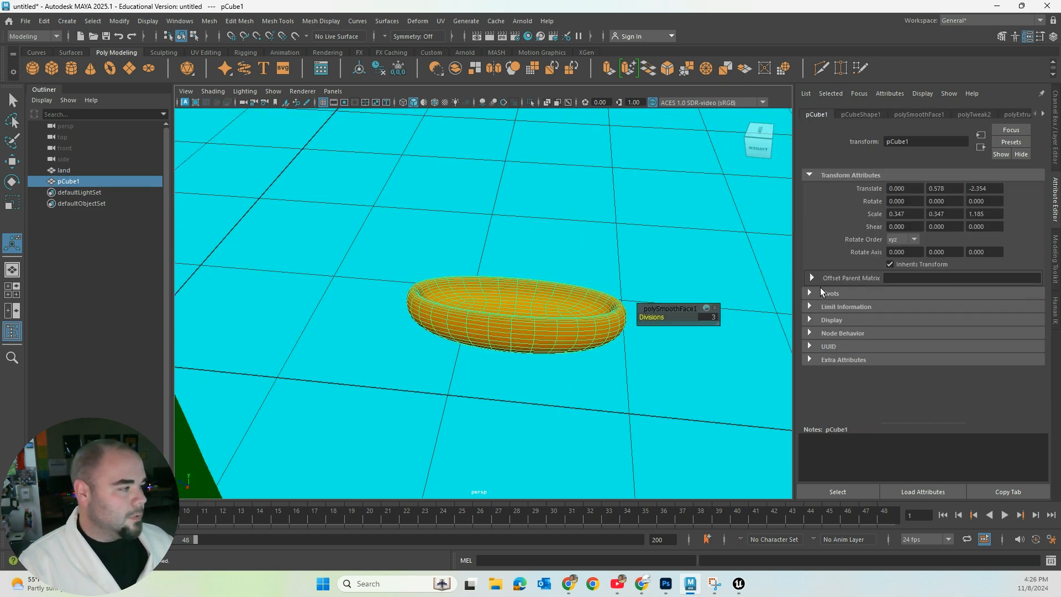
pyautogui.click(1043, 114)
pyautogui.click(1043, 114)
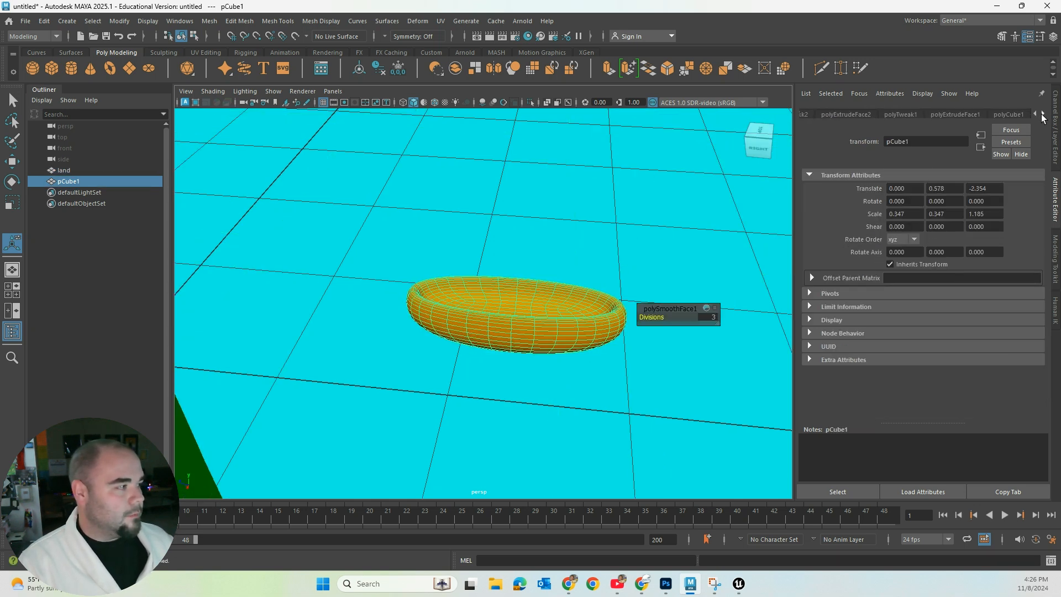
pyautogui.click(1043, 114)
pyautogui.click(1020, 114)
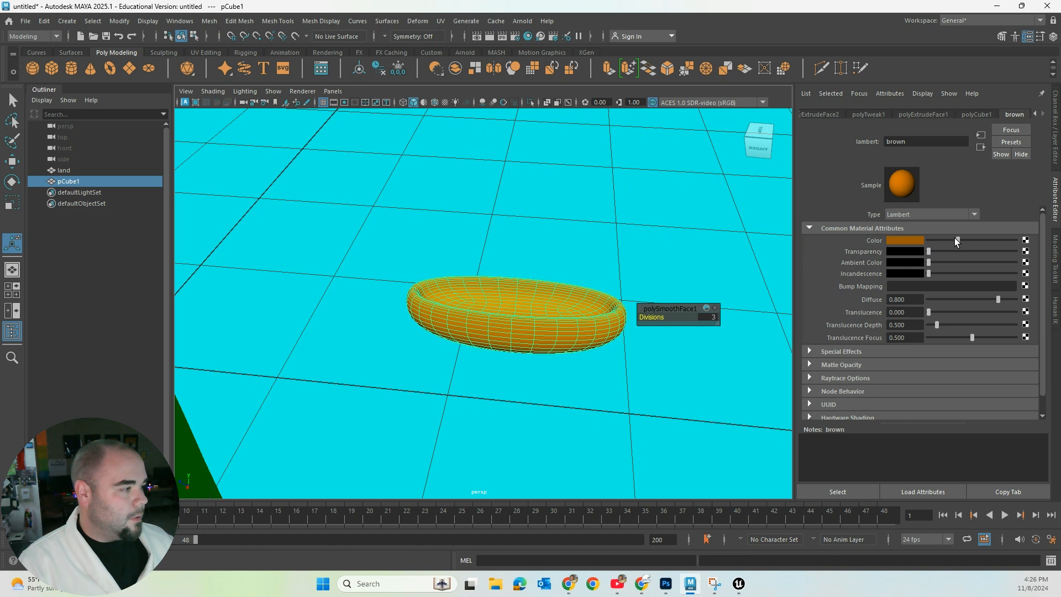
pyautogui.click(910, 240)
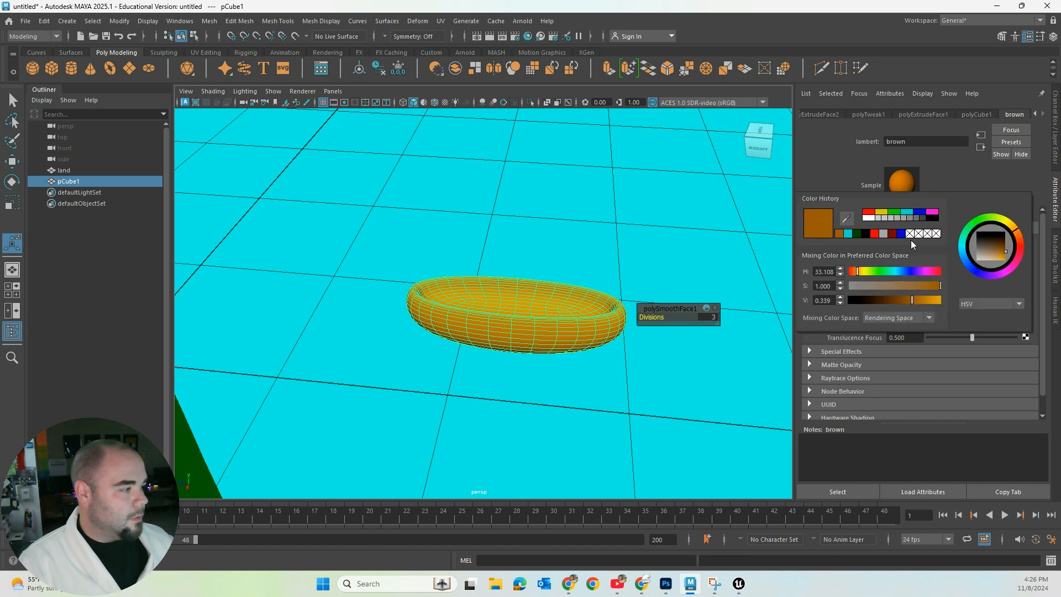
pyautogui.click(903, 284)
pyautogui.moveTo(905, 284); pyautogui.dragTo(926, 300)
pyautogui.click(751, 263)
pyautogui.scroll(-1, 752, 263)
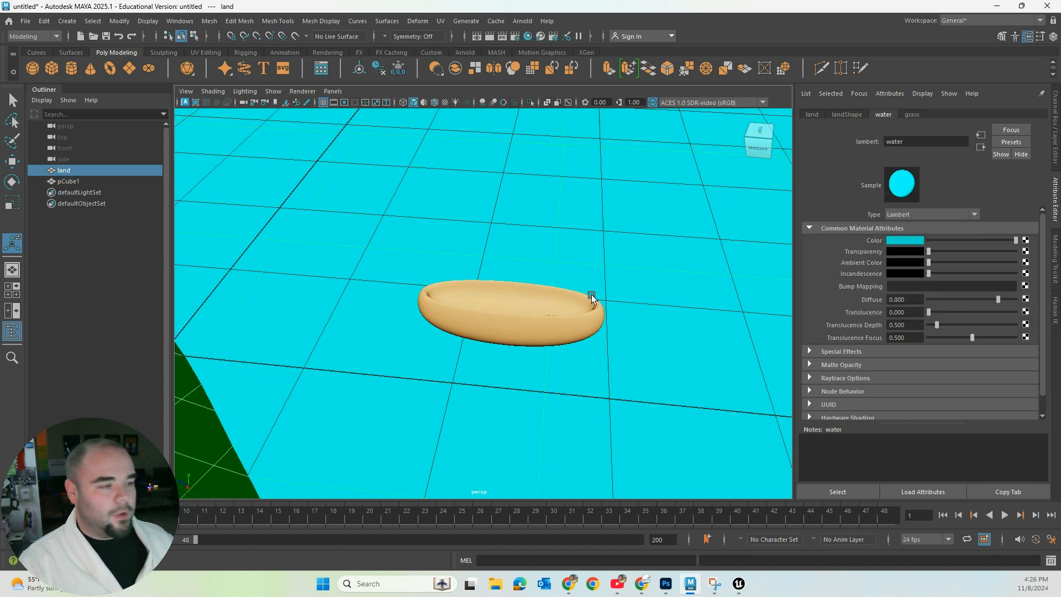
# Select the boat and adjust its height so it sits on the water surface
pyautogui.click(519, 315)
pyautogui.moveTo(520, 316)
pyautogui.keyDown('alt'); pyautogui.mouseDown()
pyautogui.moveTo(611, 289)
pyautogui.moveTo(530, 308)
pyautogui.mouseUp(); pyautogui.keyUp('alt')
pyautogui.press('w')
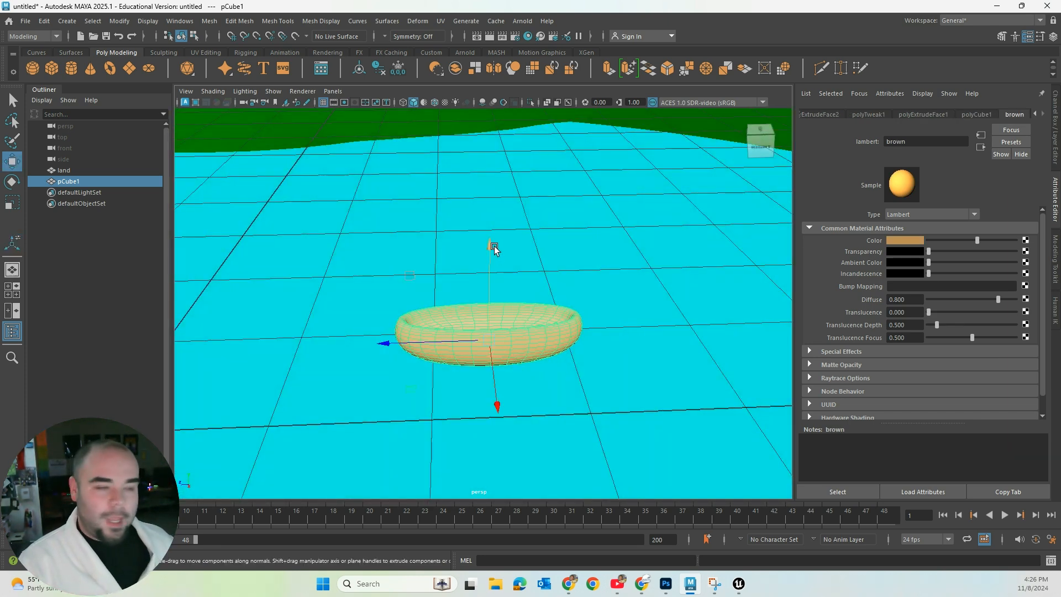
pyautogui.moveTo(492, 248); pyautogui.dragTo(537, 296)
pyautogui.scroll(-3, 510, 317)
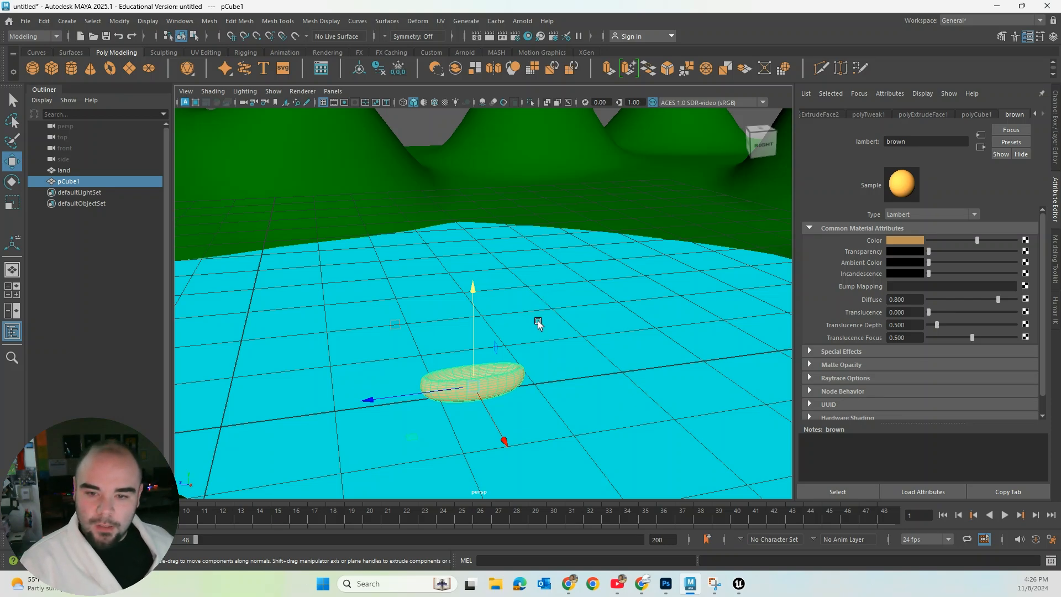
pyautogui.keyDown('alt'); pyautogui.moveTo(547, 308); pyautogui.dragTo(621, 208); pyautogui.keyUp('alt')
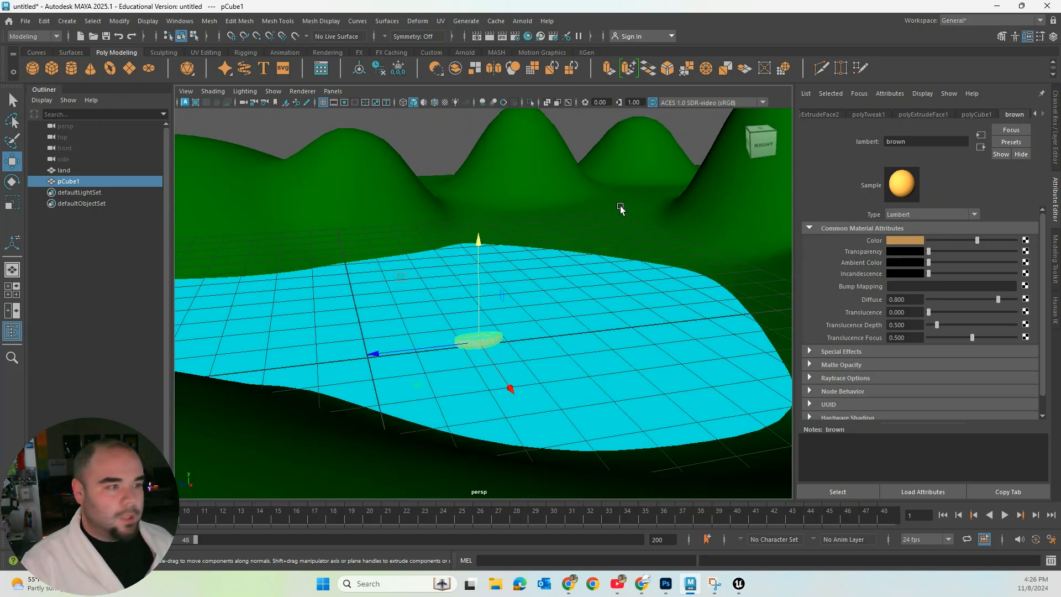
pyautogui.moveTo(479, 236)
pyautogui.mouseDown()
pyautogui.moveTo(479, 245)
pyautogui.moveTo(479, 220)
pyautogui.mouseUp()
# Add an Arnold sky dome light, check the boat and landscape in the Arnold render preview, and close the preview
pyautogui.click(463, 52)
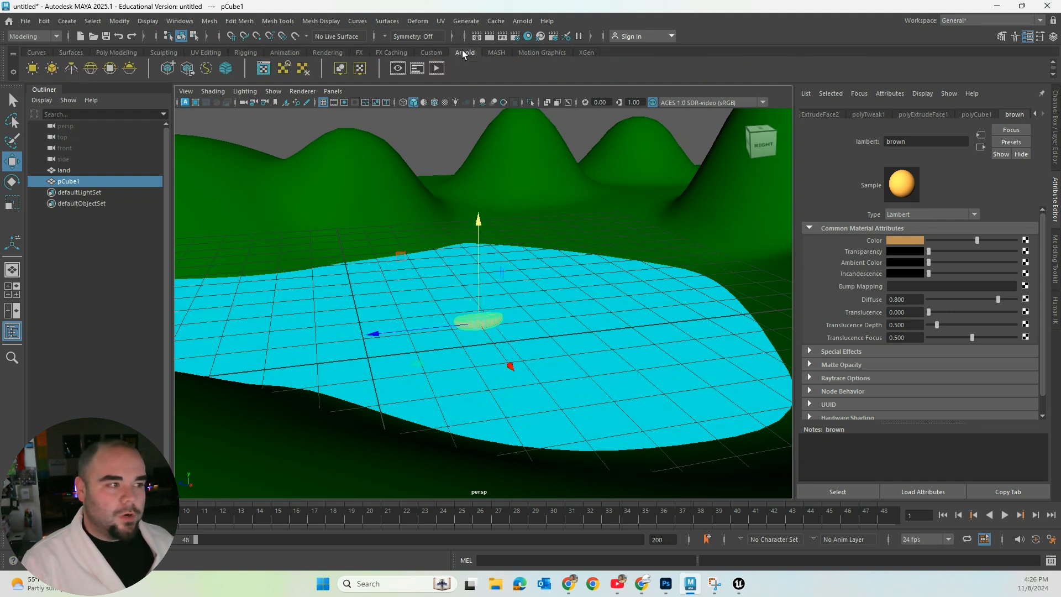
pyautogui.click(91, 70)
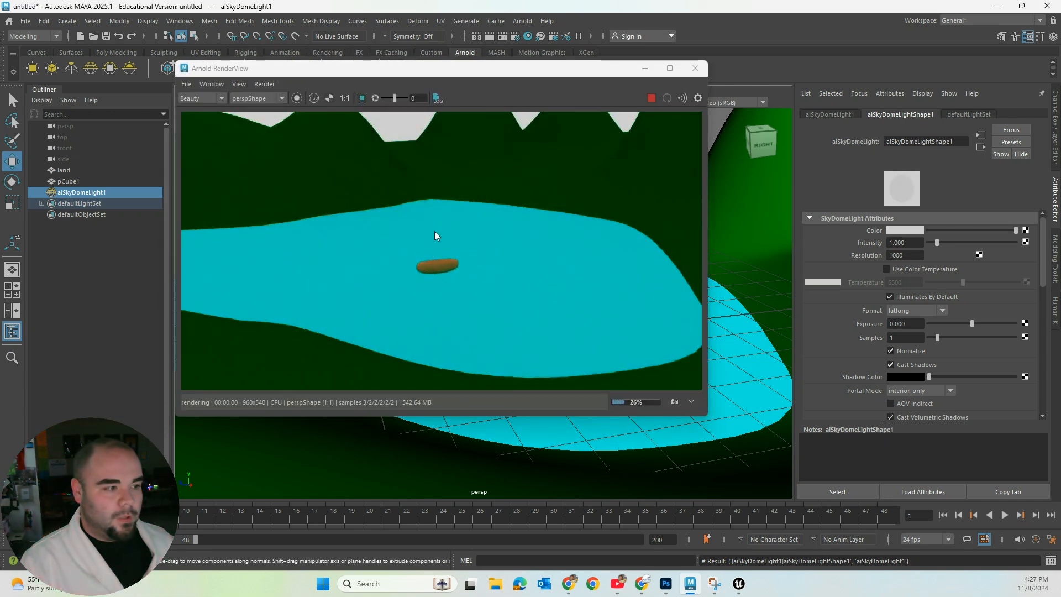
pyautogui.keyDown('alt'); pyautogui.moveTo(743, 295); pyautogui.dragTo(738, 288); pyautogui.keyUp('alt')
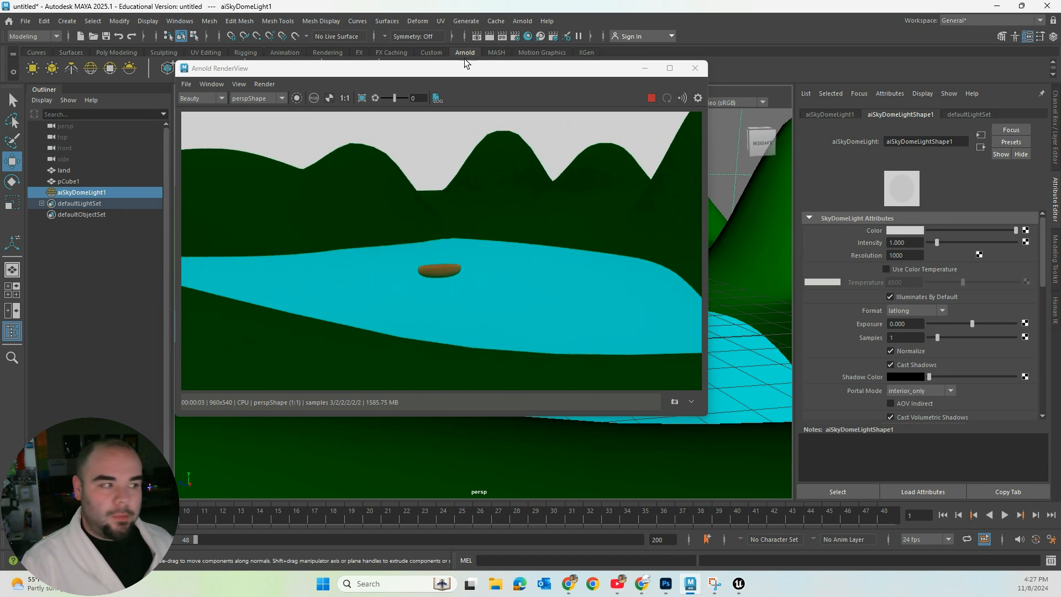
pyautogui.click(685, 71)
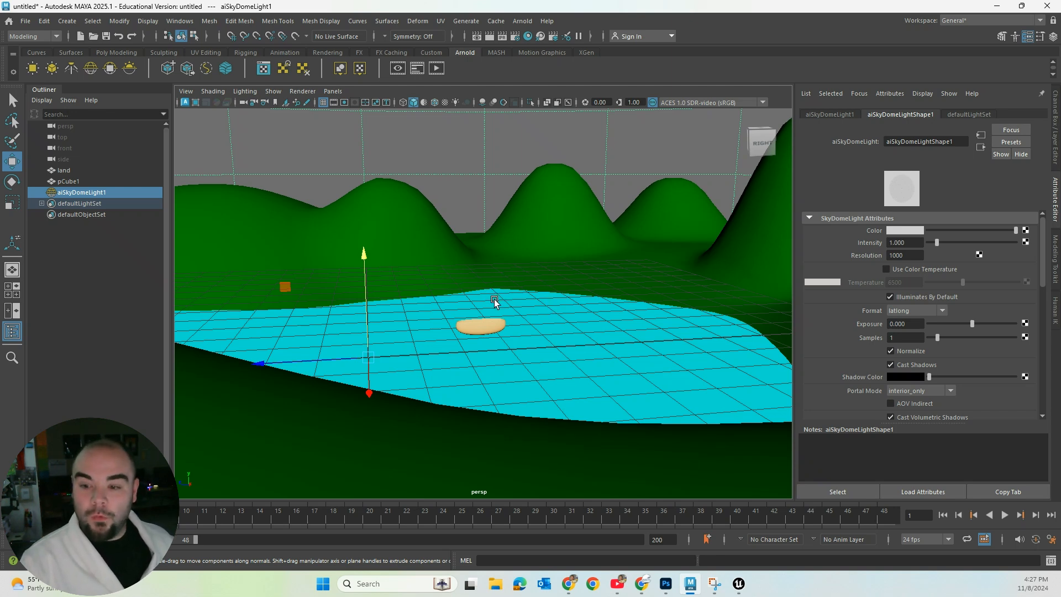
# Select the boat and export only that selection as an FBX file named boat
pyautogui.click(488, 324)
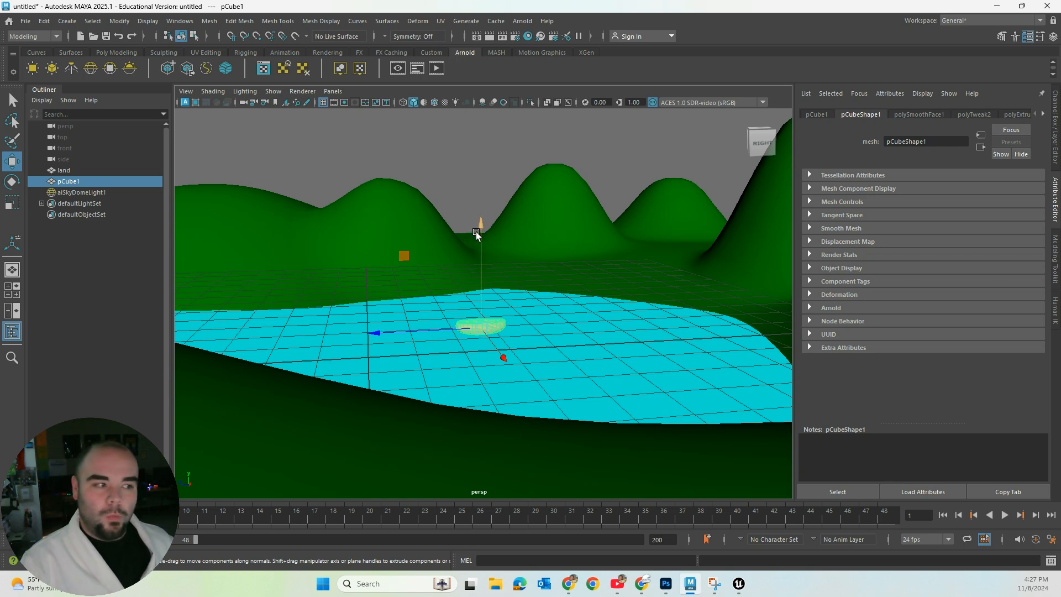
pyautogui.scroll(3, 521, 293)
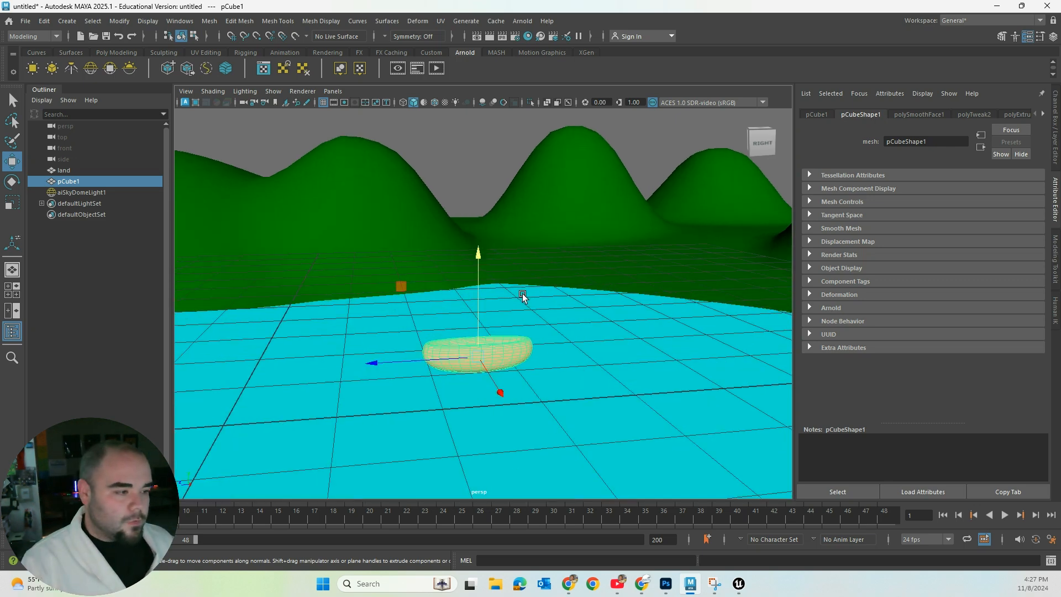
pyautogui.scroll(3, 516, 293)
pyautogui.keyDown('alt'); pyautogui.moveTo(504, 302); pyautogui.dragTo(499, 302); pyautogui.keyUp('alt')
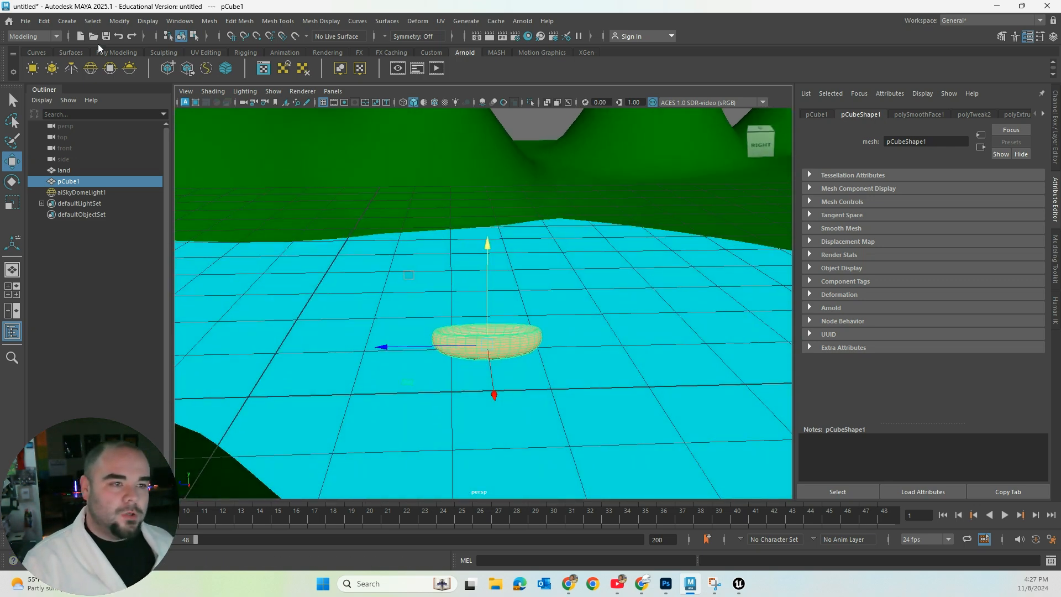
pyautogui.click(25, 20)
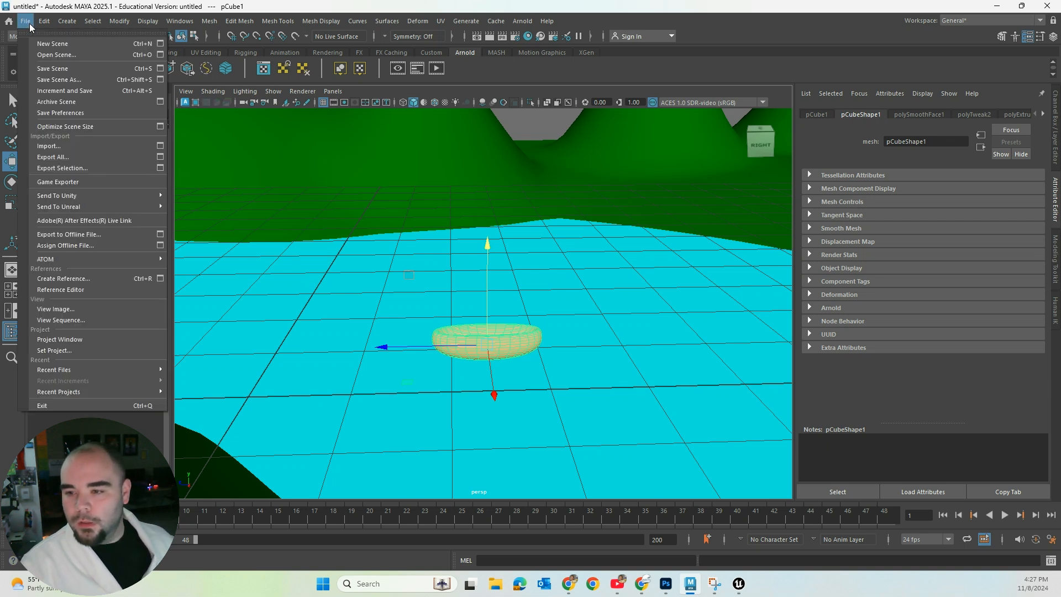
pyautogui.click(72, 168)
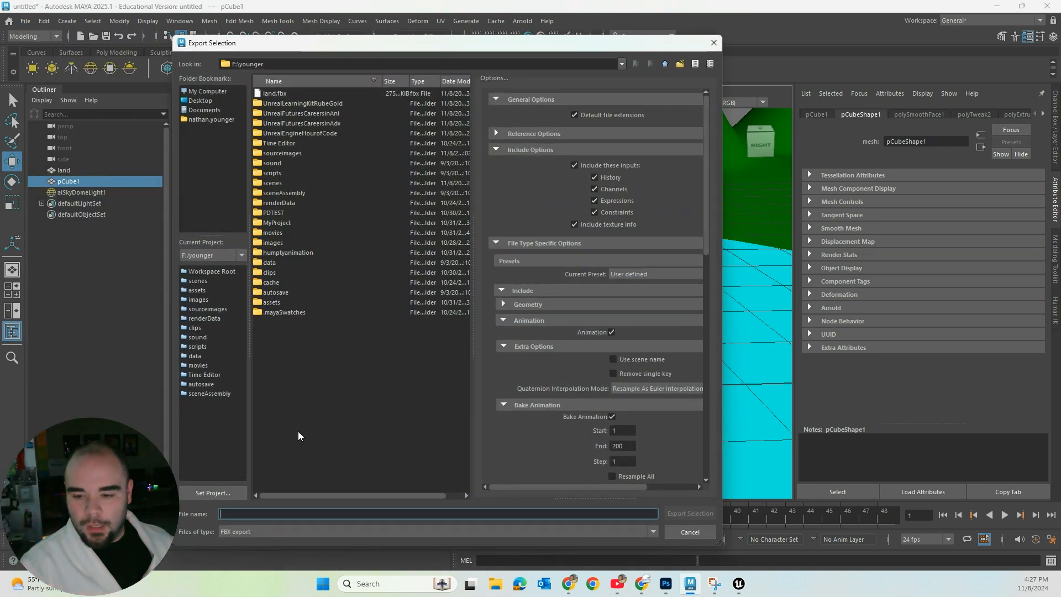
pyautogui.write('boat')
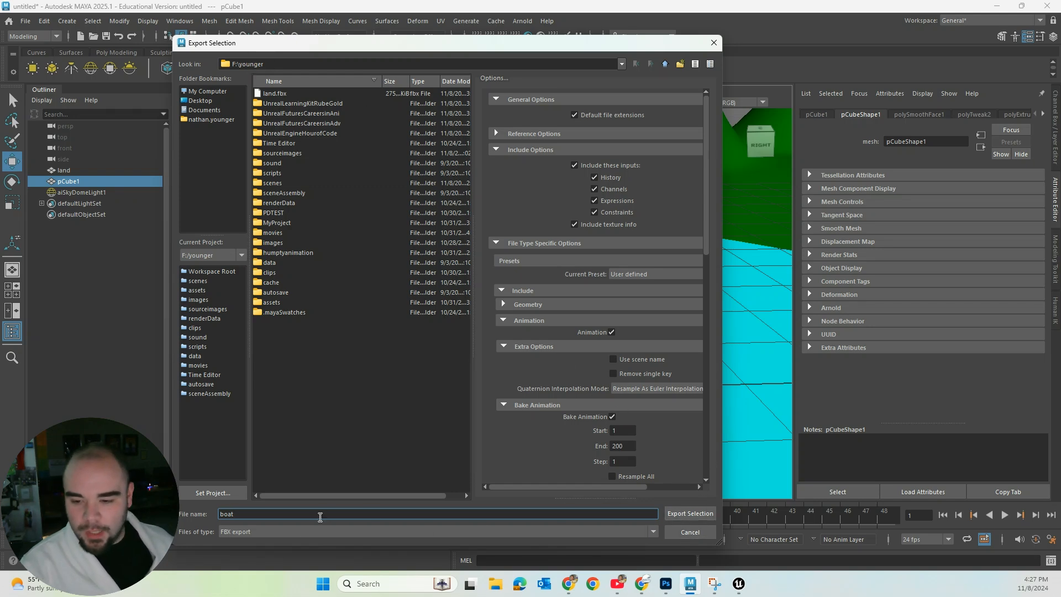
pyautogui.click(682, 511)
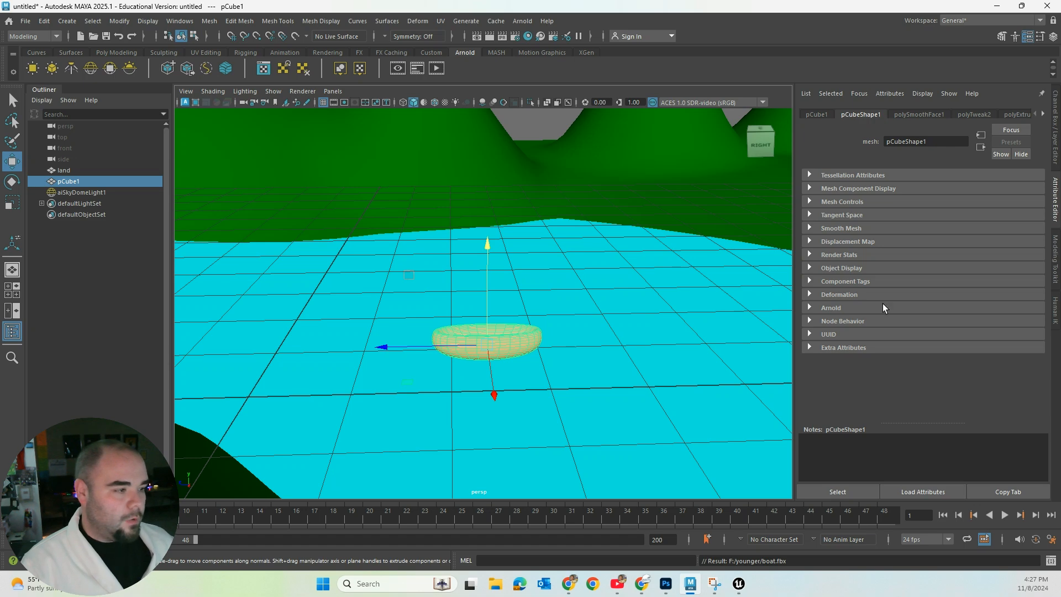
# Switch to Unreal Engine and open the LevelPrototyping Meshes folder in the project content
pyautogui.click(738, 584)
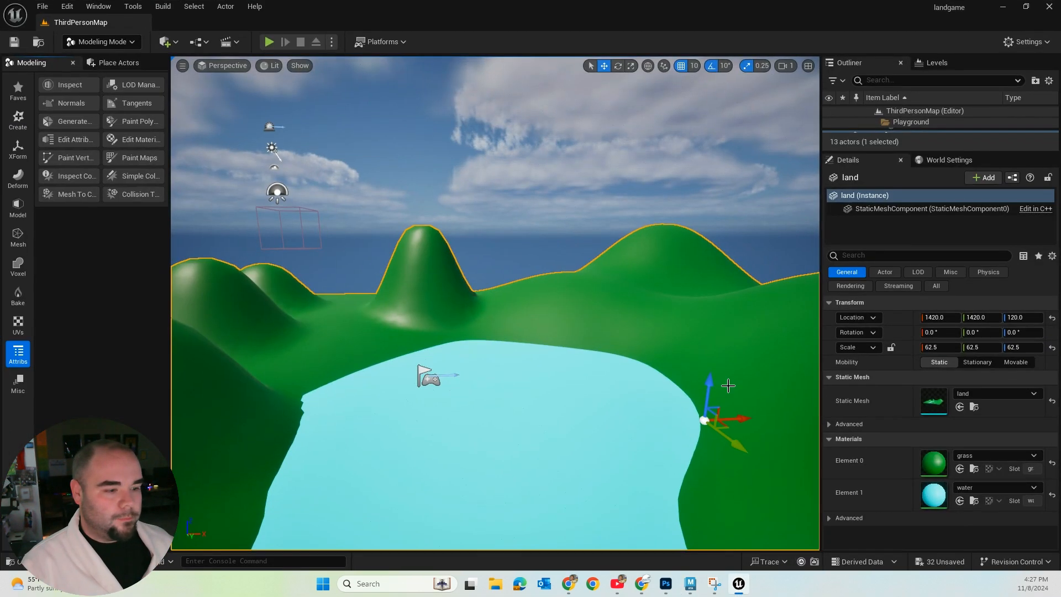
pyautogui.click(11, 561)
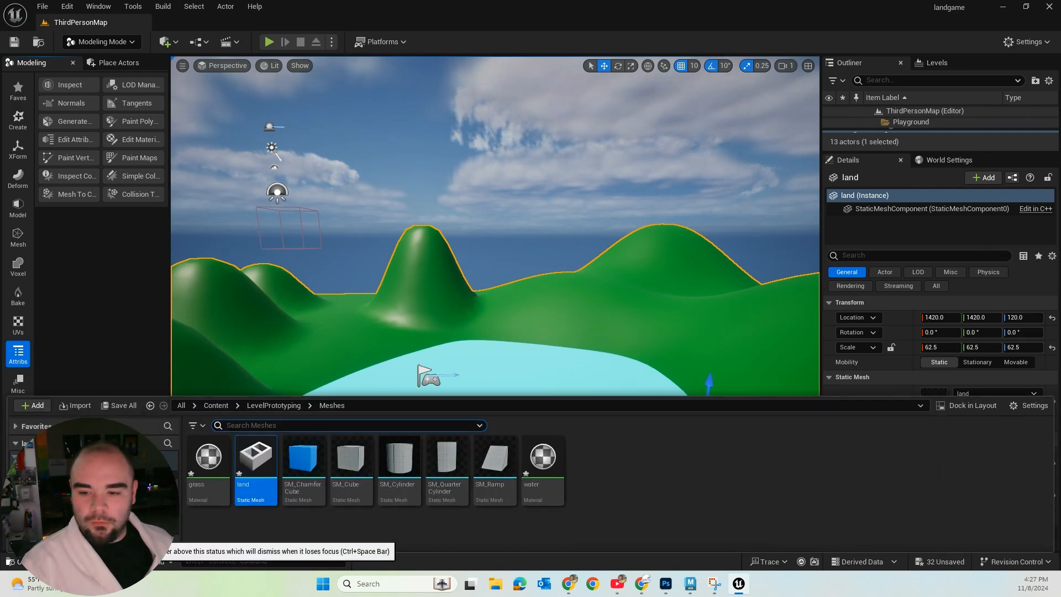
pyautogui.click(273, 405)
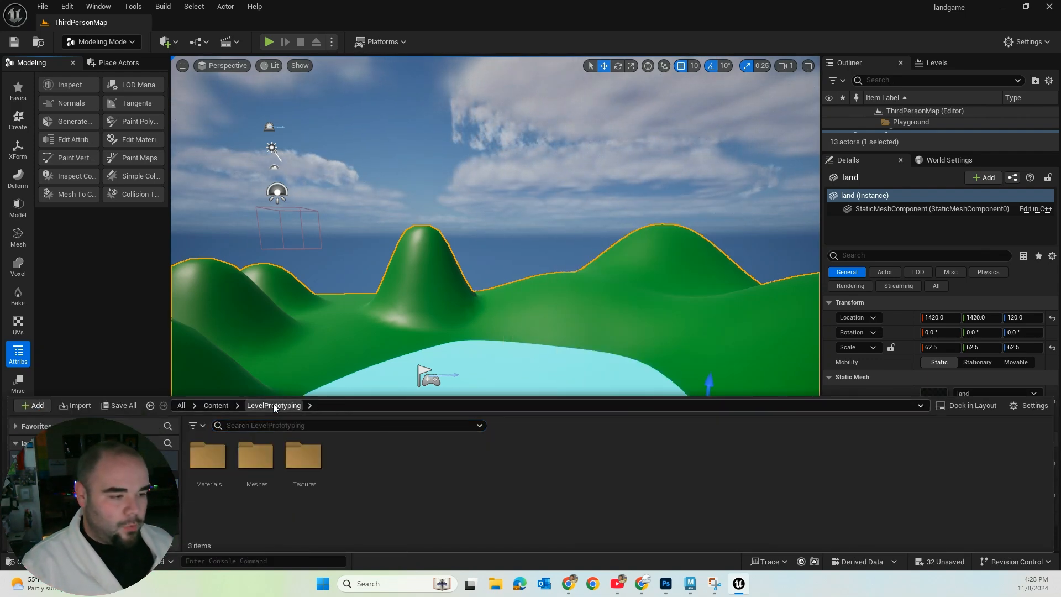
pyautogui.doubleClick(256, 458)
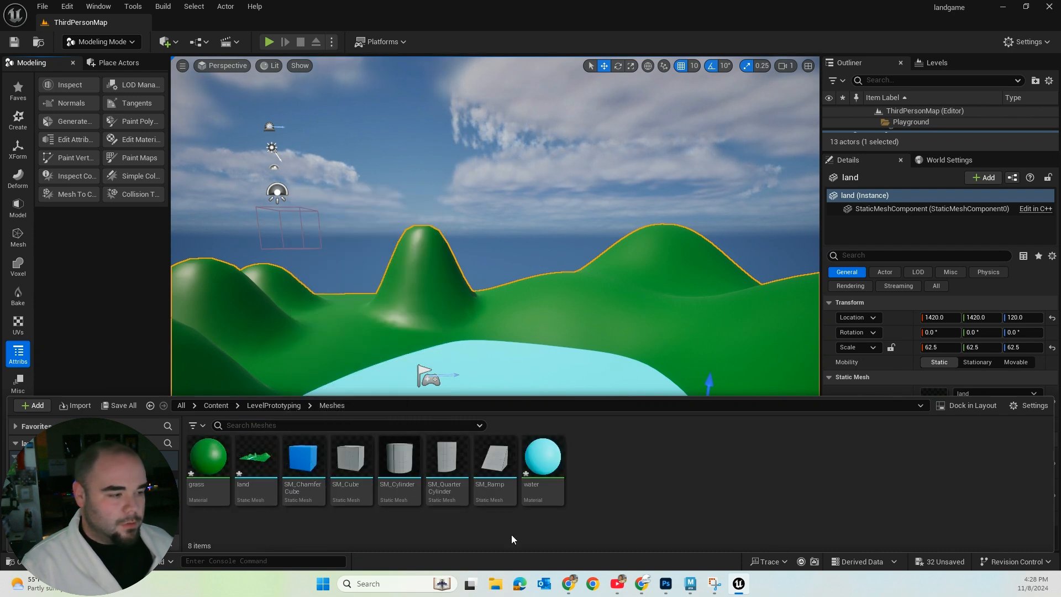
# Import boat.fbx into the Meshes folder with the offered import options and close the message log
pyautogui.rightClick(587, 482)
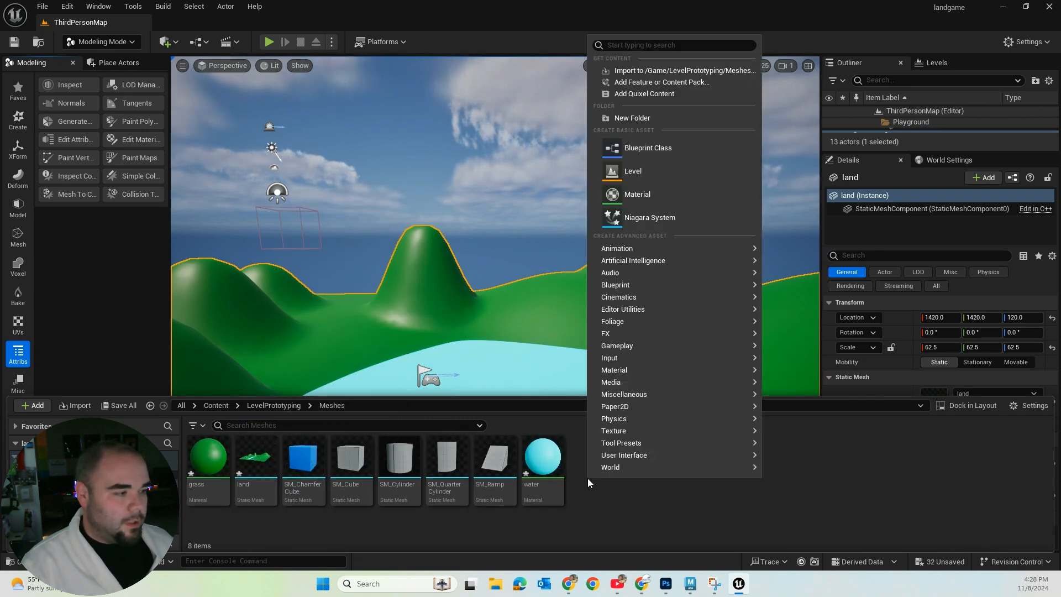
pyautogui.click(654, 71)
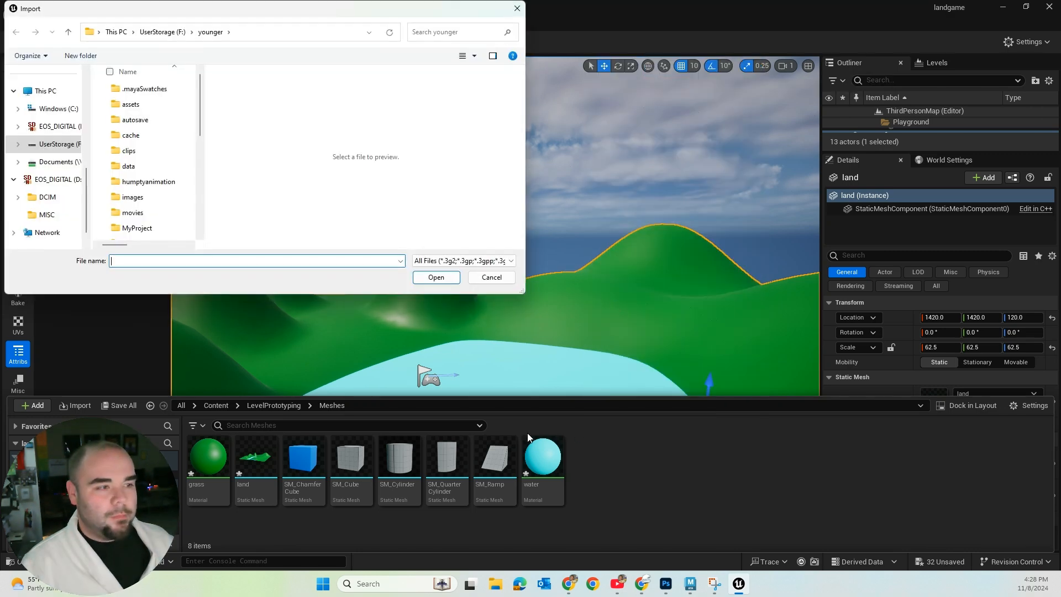
pyautogui.click(162, 32)
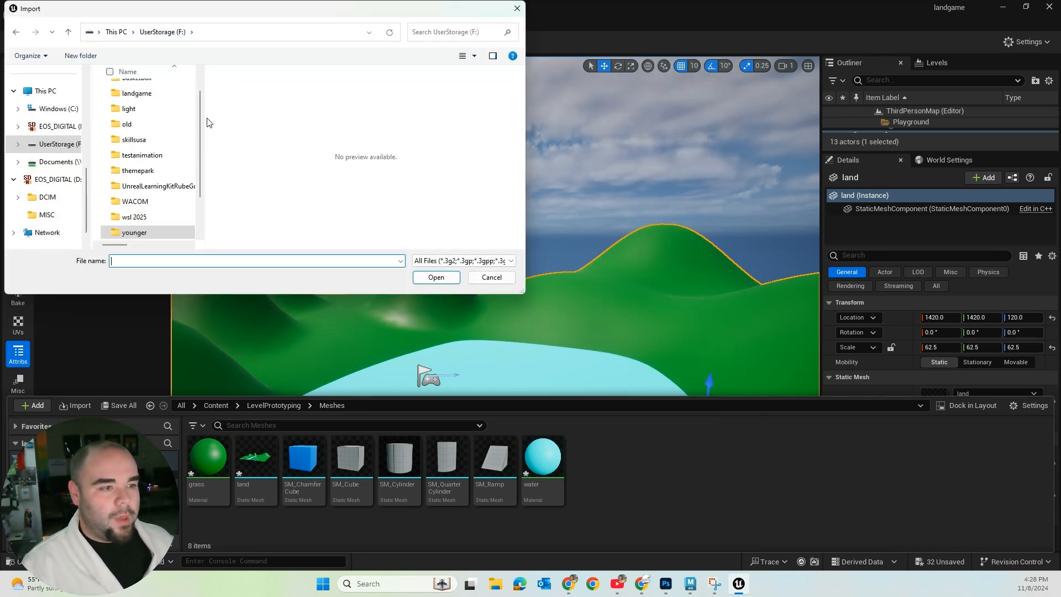
pyautogui.doubleClick(144, 237)
pyautogui.scroll(-5, 150, 204)
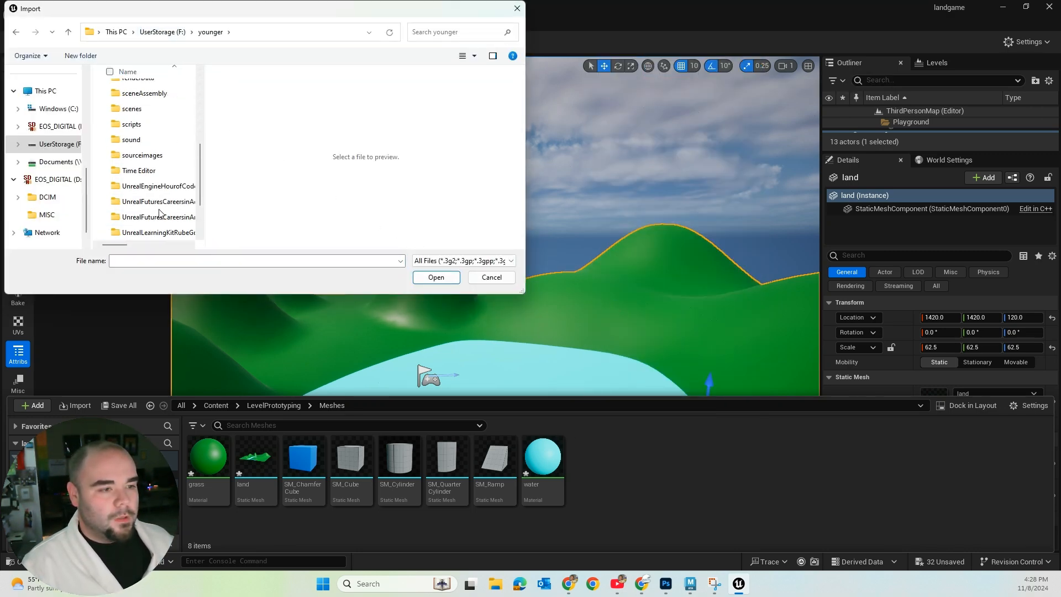
pyautogui.click(145, 189)
pyautogui.click(436, 277)
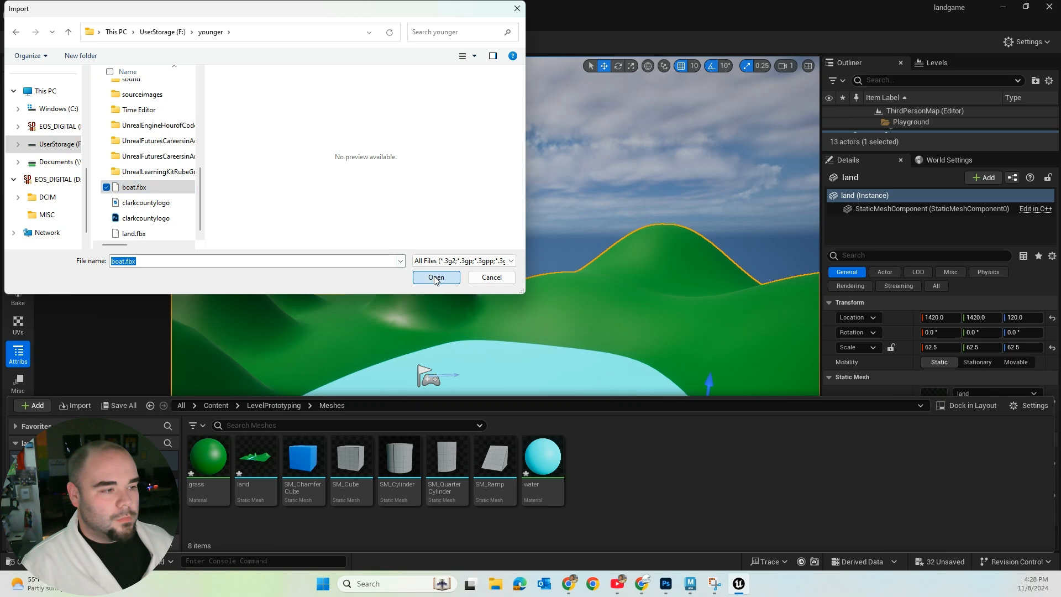
pyautogui.click(502, 498)
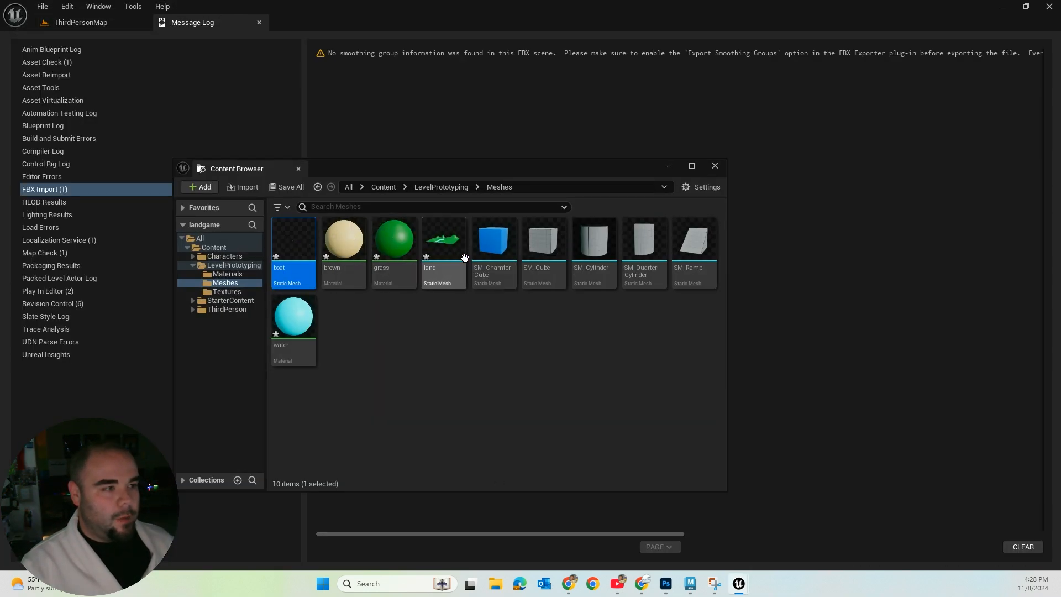
pyautogui.click(260, 25)
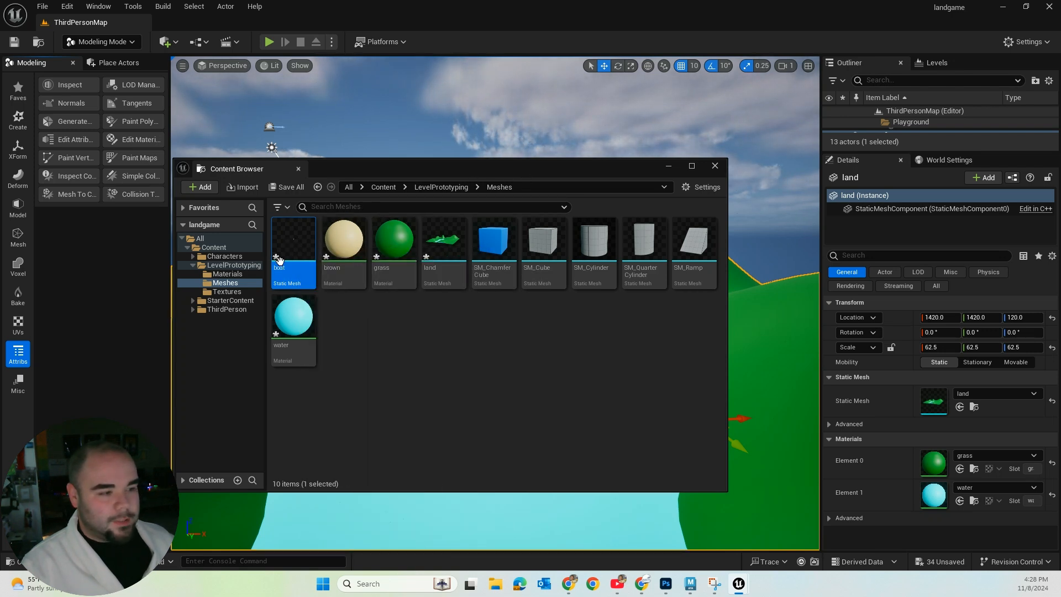
# Place the boat mesh in the level at the edge of the water and close the content browser
pyautogui.moveTo(369, 171); pyautogui.dragTo(664, 346)
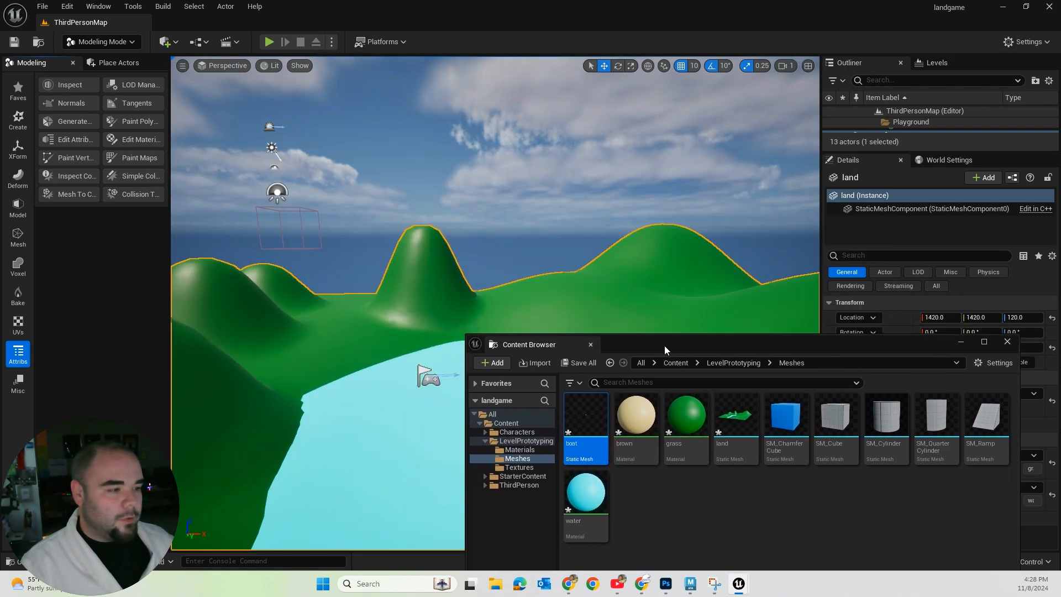
pyautogui.moveTo(586, 420); pyautogui.dragTo(390, 374)
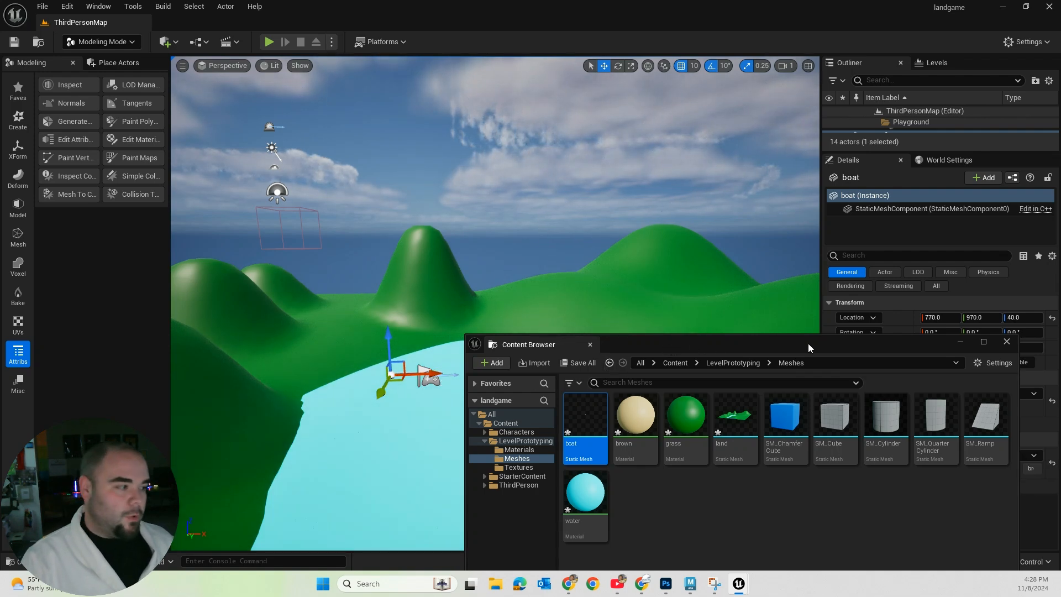
pyautogui.moveTo(829, 350); pyautogui.dragTo(700, 337)
pyautogui.click(878, 338)
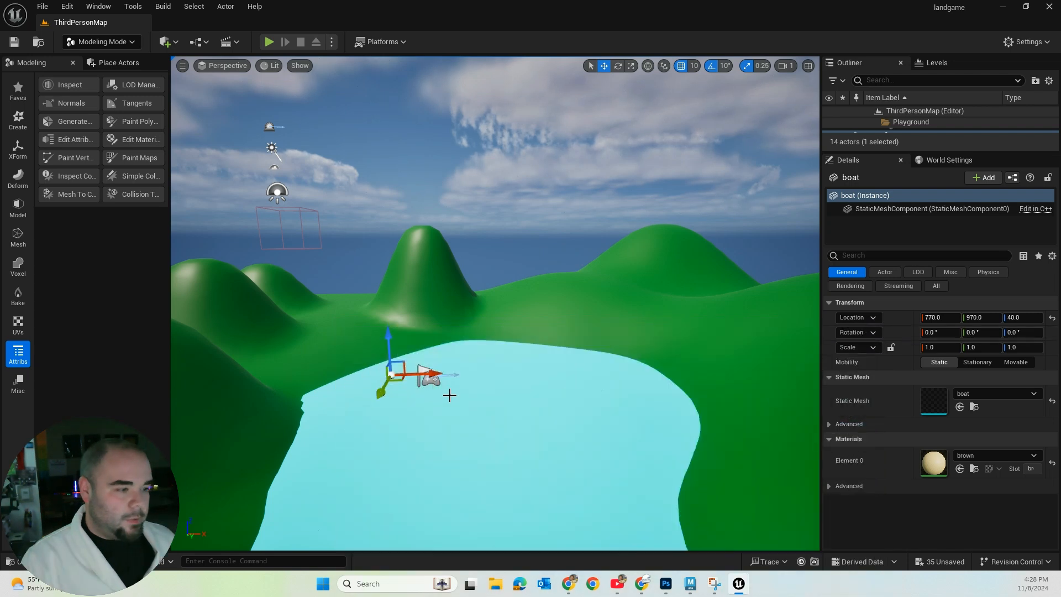
# Scale the boat uniformly to 102 on all three axes
pyautogui.scroll(2, 426, 381)
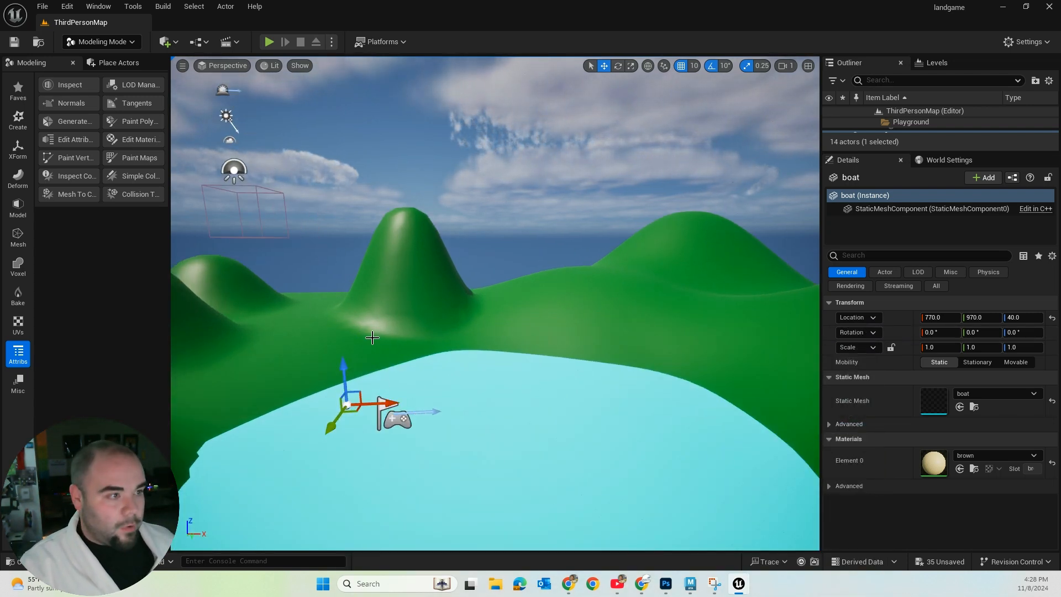
pyautogui.click(632, 66)
pyautogui.moveTo(347, 406); pyautogui.dragTo(359, 400)
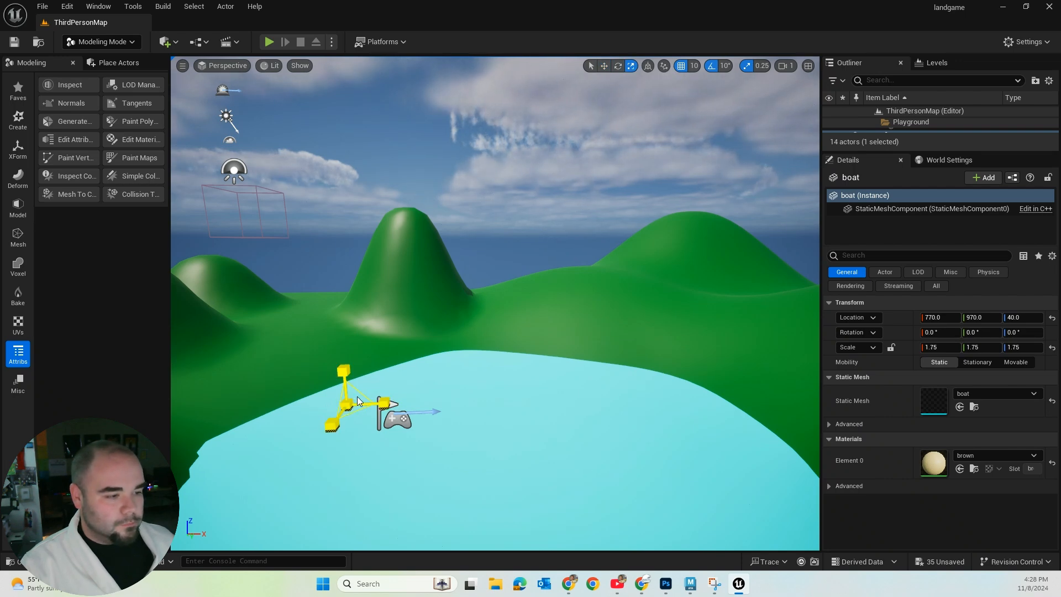
pyautogui.moveTo(755, 260); pyautogui.dragTo(964, 220)
# Move the boat over the water to Y 1200 and lower it to Z -10
pyautogui.press('w')
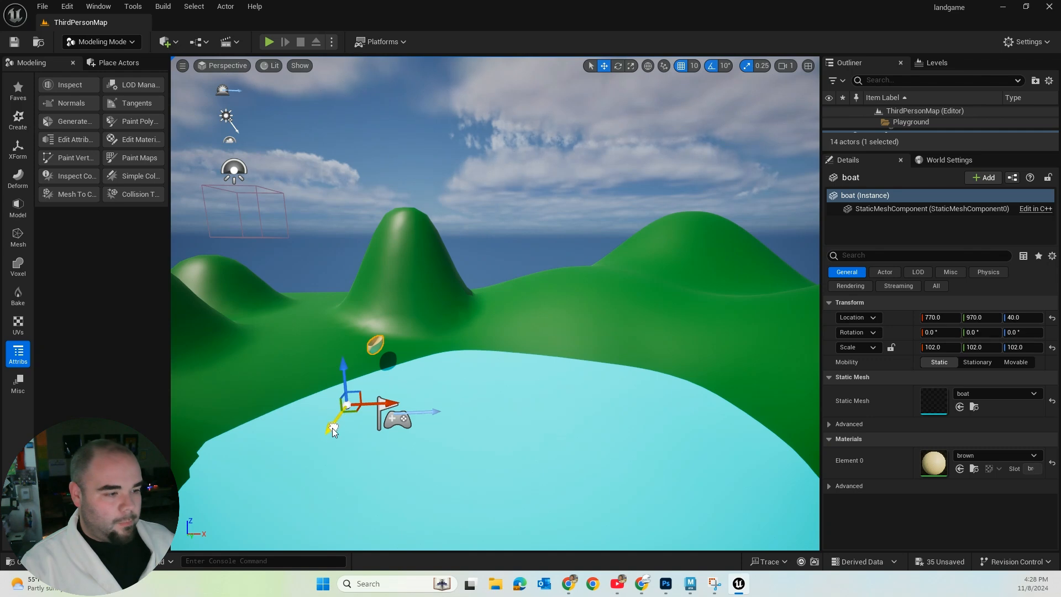
pyautogui.moveTo(332, 428); pyautogui.dragTo(287, 478)
pyautogui.keyDown('alt'); pyautogui.moveTo(423, 355); pyautogui.dragTo(405, 387); pyautogui.keyUp('alt')
pyautogui.press('f')
pyautogui.scroll(-6, 409, 386)
pyautogui.scroll(-5, 405, 388)
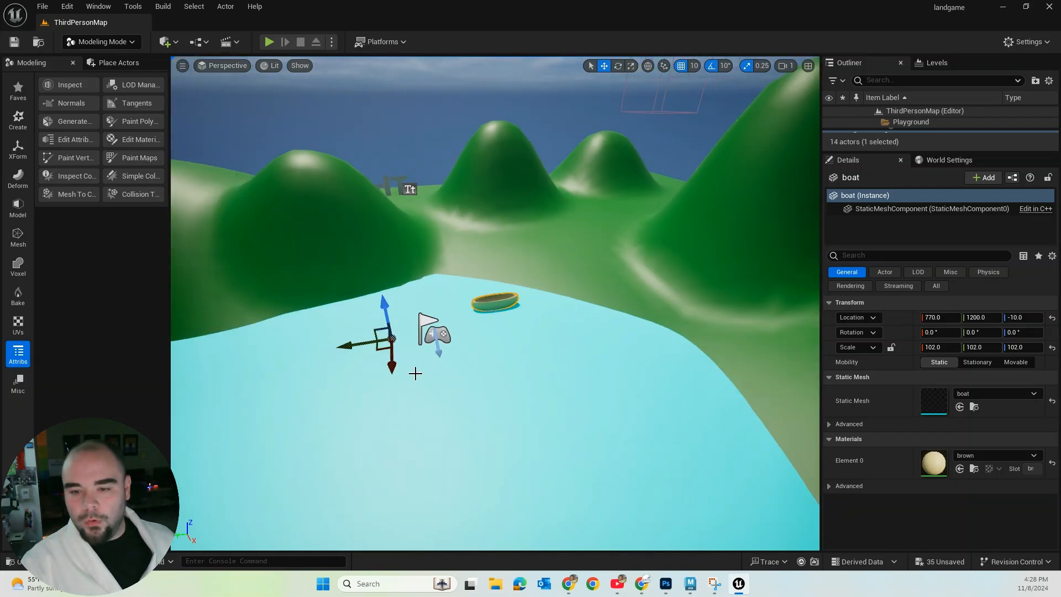
# Shift the boat along X to 810 and raise it to Z 0 so it sits on the water surface
pyautogui.scroll(-3, 427, 346)
pyautogui.moveTo(428, 345); pyautogui.dragTo(568, 369, button='right')
pyautogui.press('a')
pyautogui.moveTo(567, 370); pyautogui.dragTo(759, 365, button='middle')
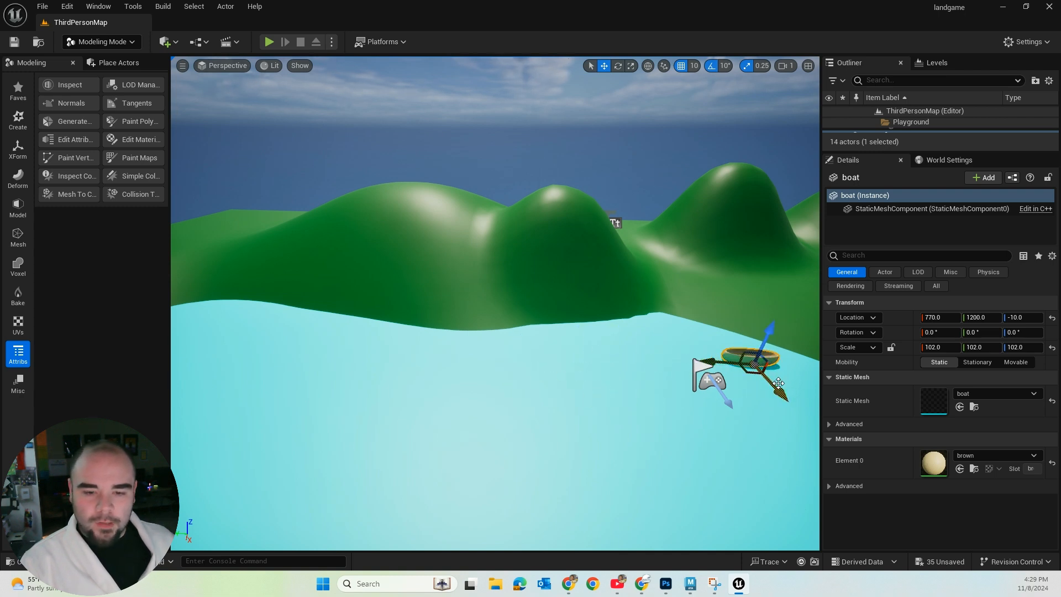
pyautogui.moveTo(779, 393); pyautogui.dragTo(783, 409)
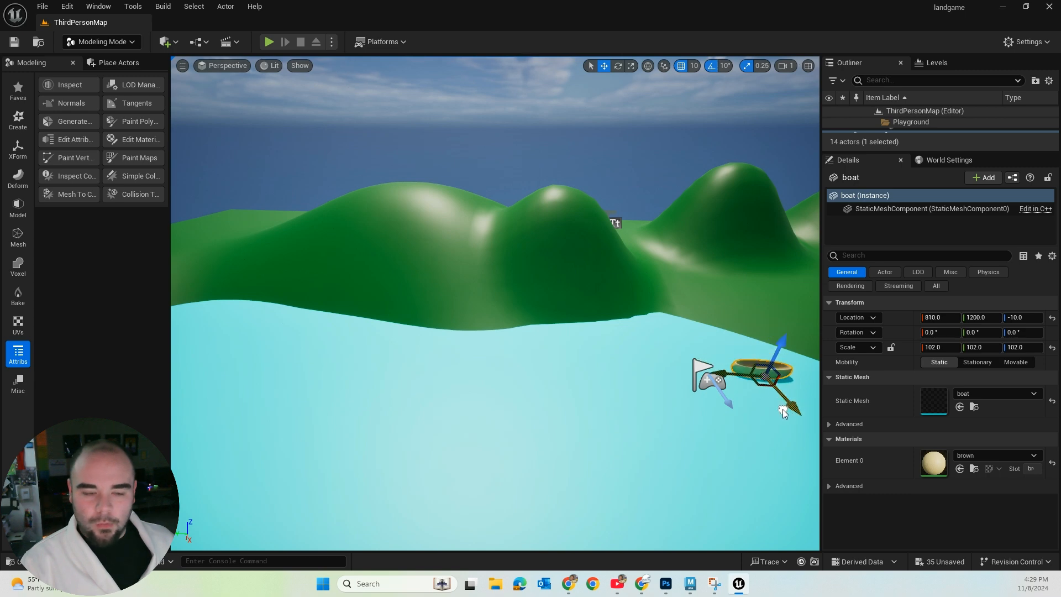
pyautogui.moveTo(749, 388); pyautogui.dragTo(804, 399, button='middle')
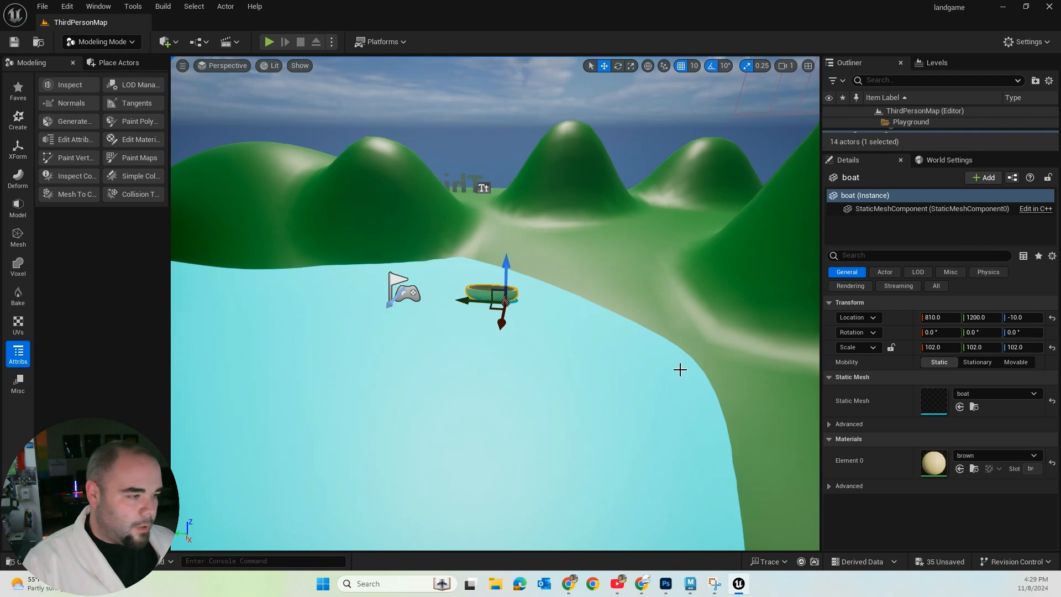
pyautogui.keyDown('alt'); pyautogui.moveTo(586, 335); pyautogui.dragTo(593, 332); pyautogui.keyUp('alt')
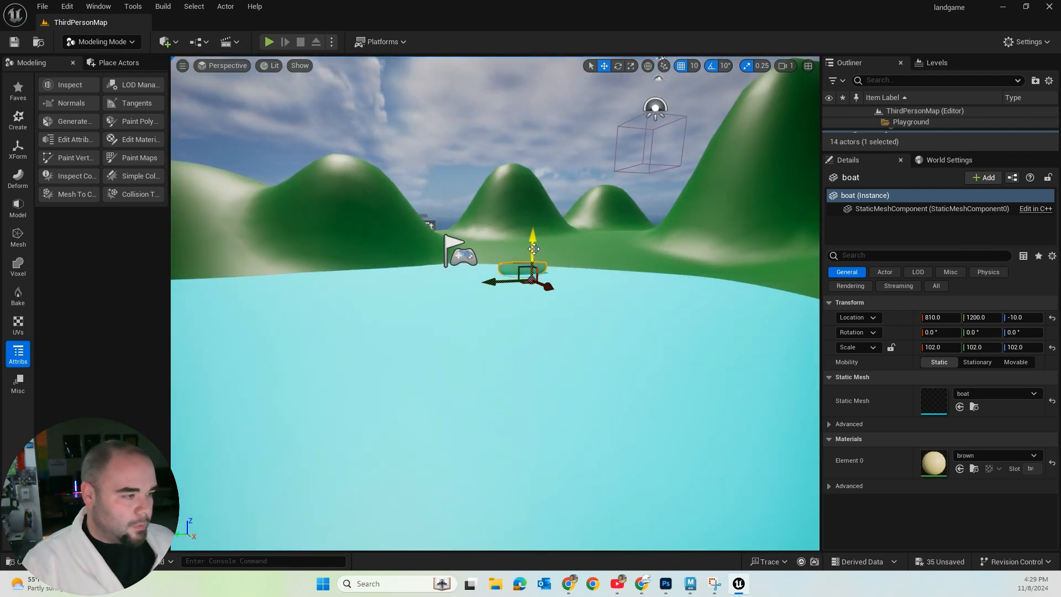
pyautogui.moveTo(534, 249)
pyautogui.mouseDown()
pyautogui.moveTo(535, 275)
pyautogui.moveTo(534, 247)
pyautogui.mouseUp()
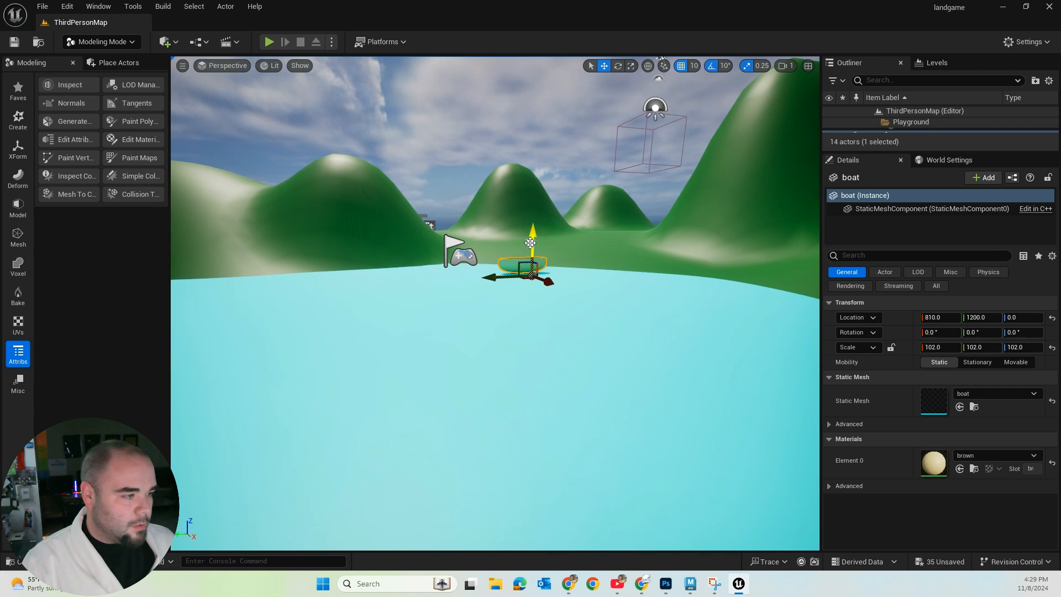
pyautogui.keyDown('alt'); pyautogui.moveTo(545, 284); pyautogui.dragTo(545, 294); pyautogui.keyUp('alt')
pyautogui.scroll(-6, 670, 374)
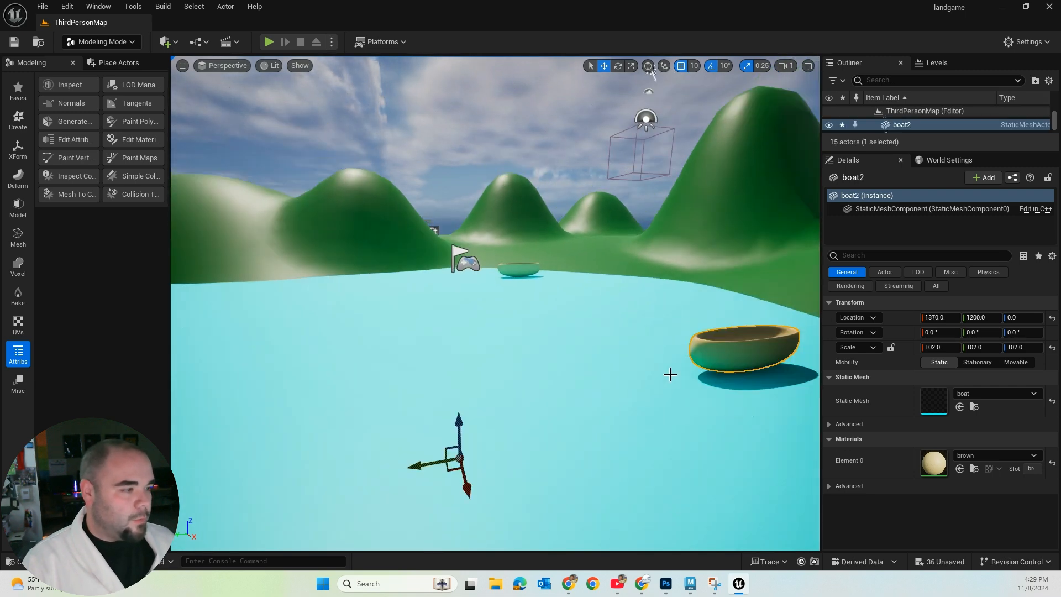
pyautogui.press('Delete')
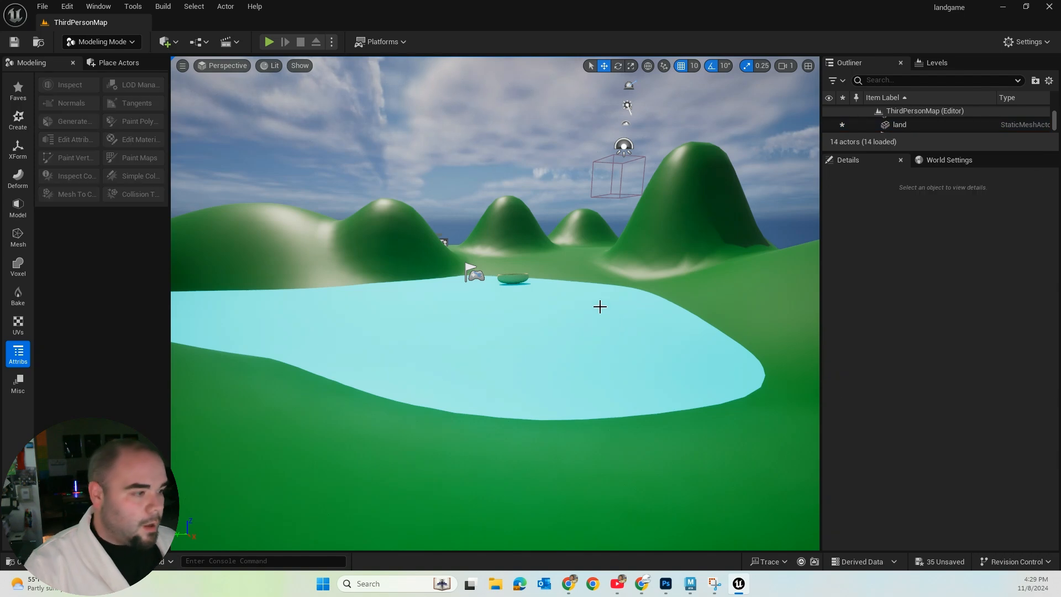
# Select the boat and reposition its pivot beside the hull
pyautogui.click(513, 278)
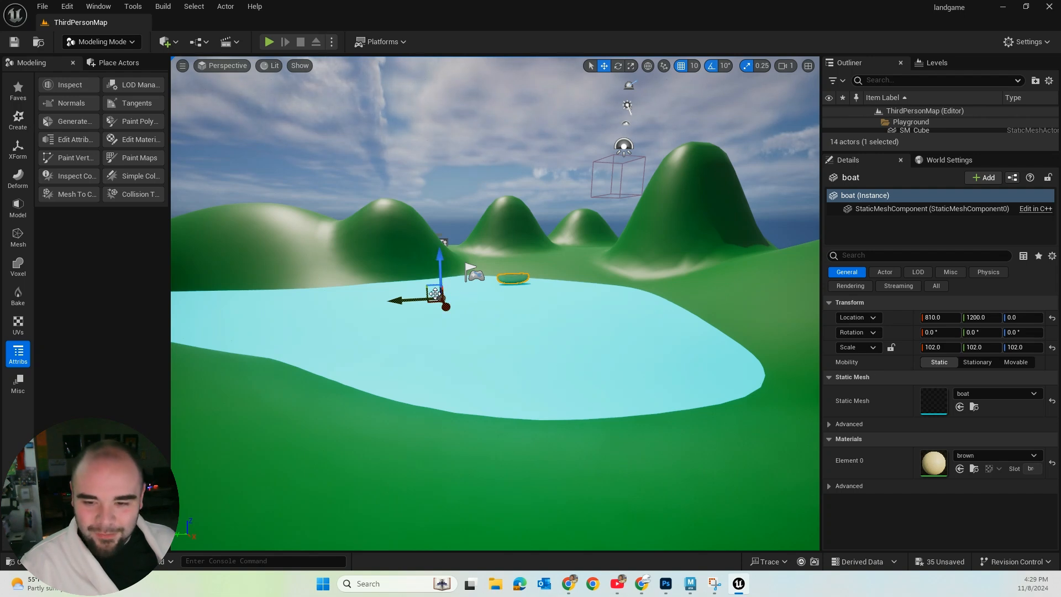
pyautogui.moveTo(435, 295); pyautogui.dragTo(525, 281, button='middle')
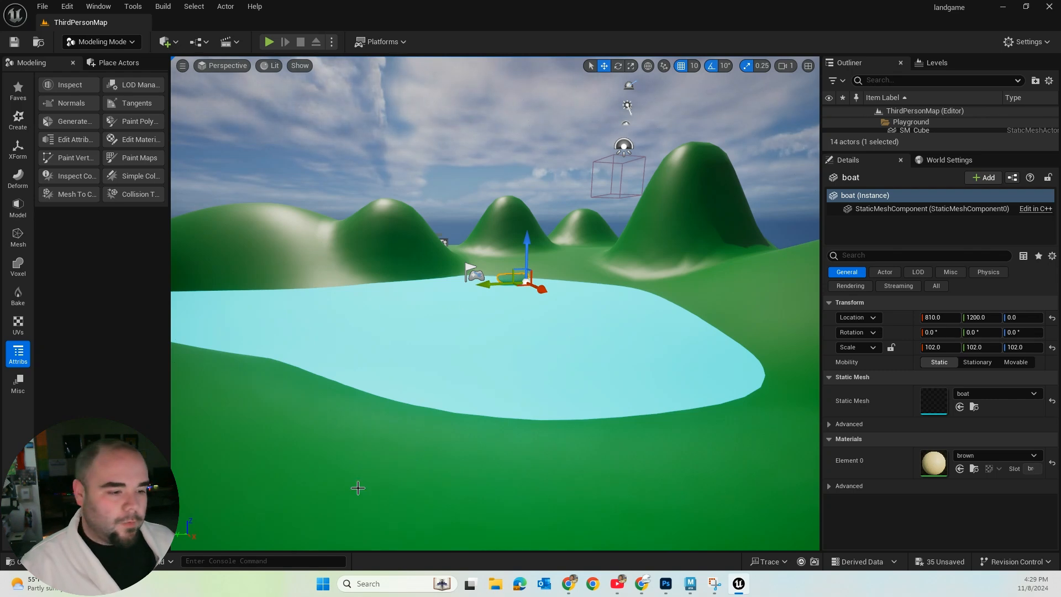
# Create a new folder named animation directly inside the project's Content folder
pyautogui.click(25, 561)
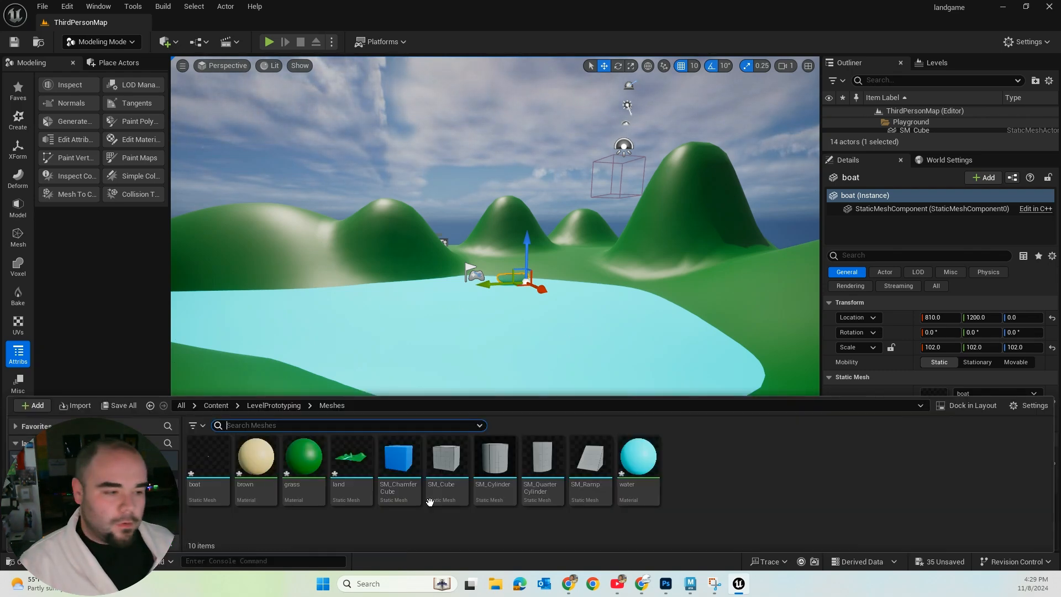
pyautogui.click(272, 407)
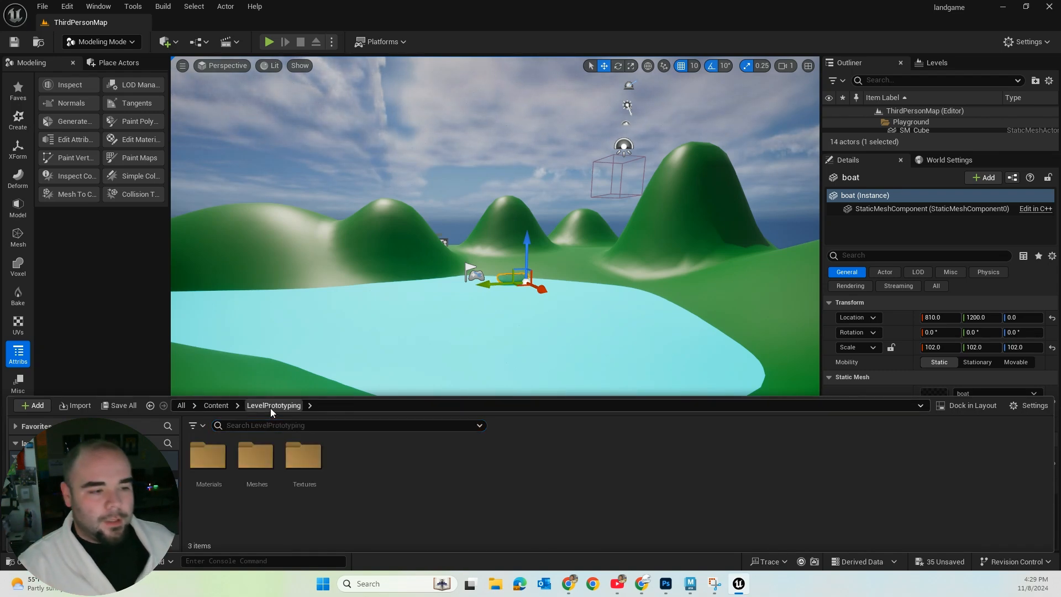
pyautogui.click(222, 407)
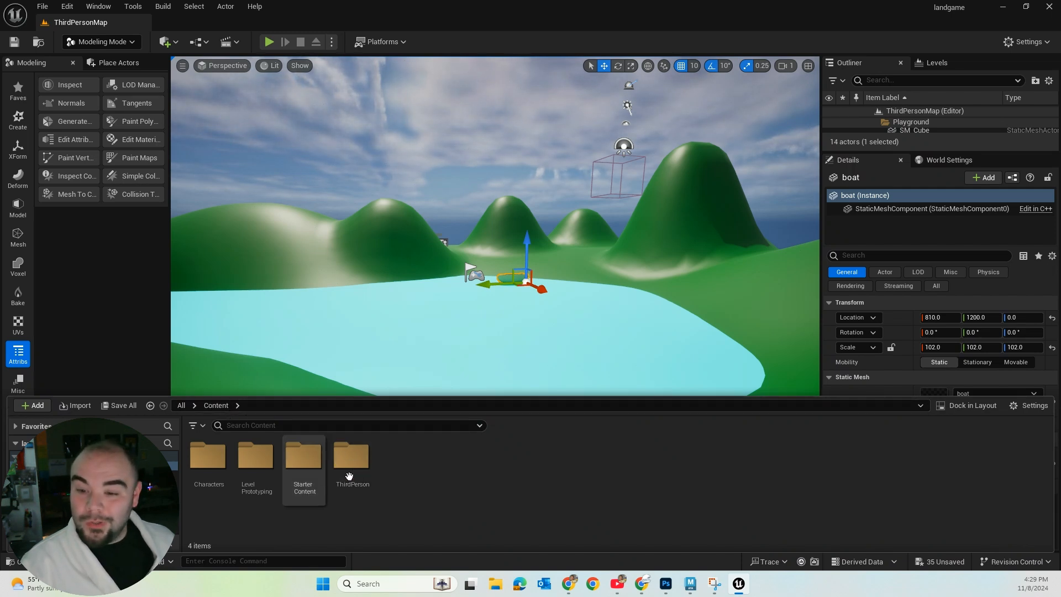
pyautogui.rightClick(415, 468)
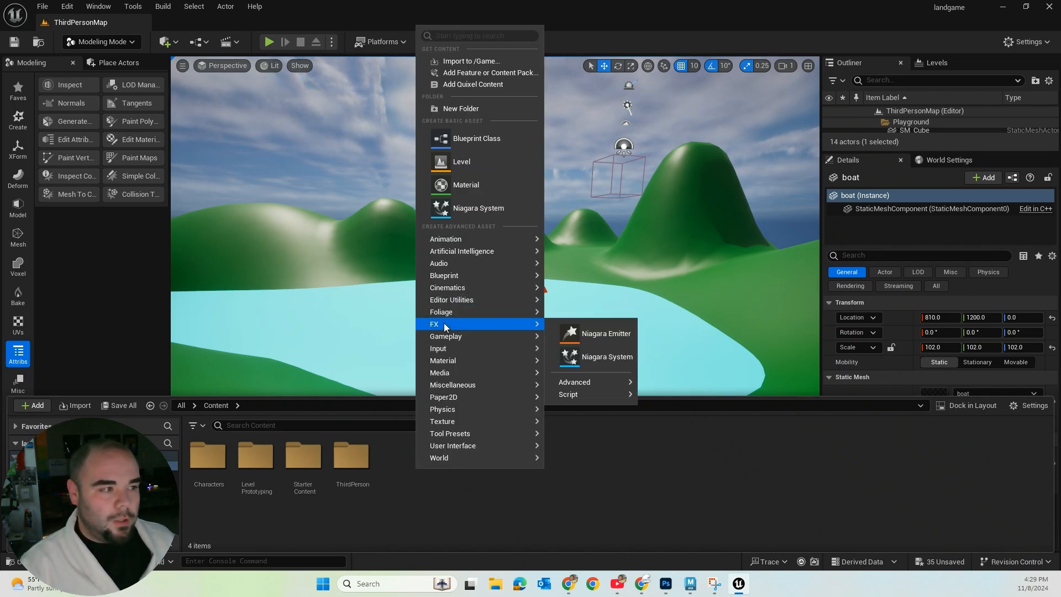
pyautogui.click(465, 109)
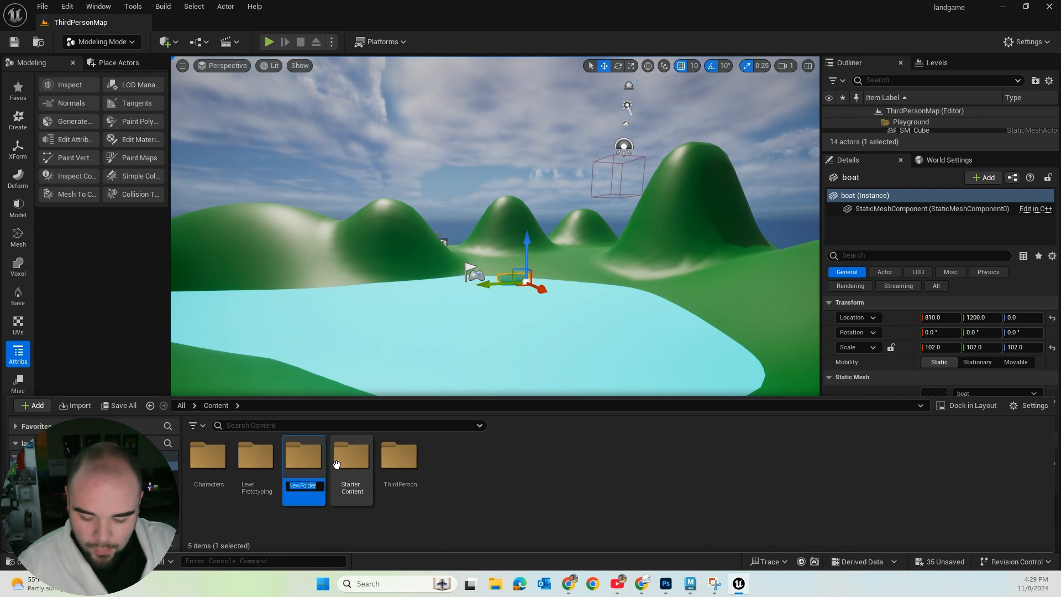
pyautogui.write('a')
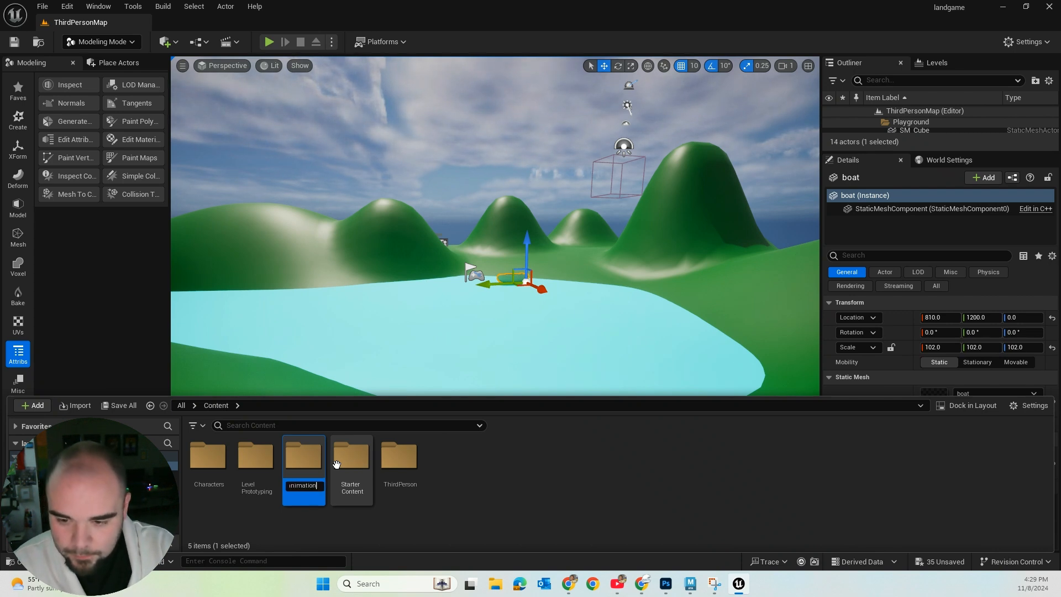
pyautogui.write('nimation')
pyautogui.press('Return')
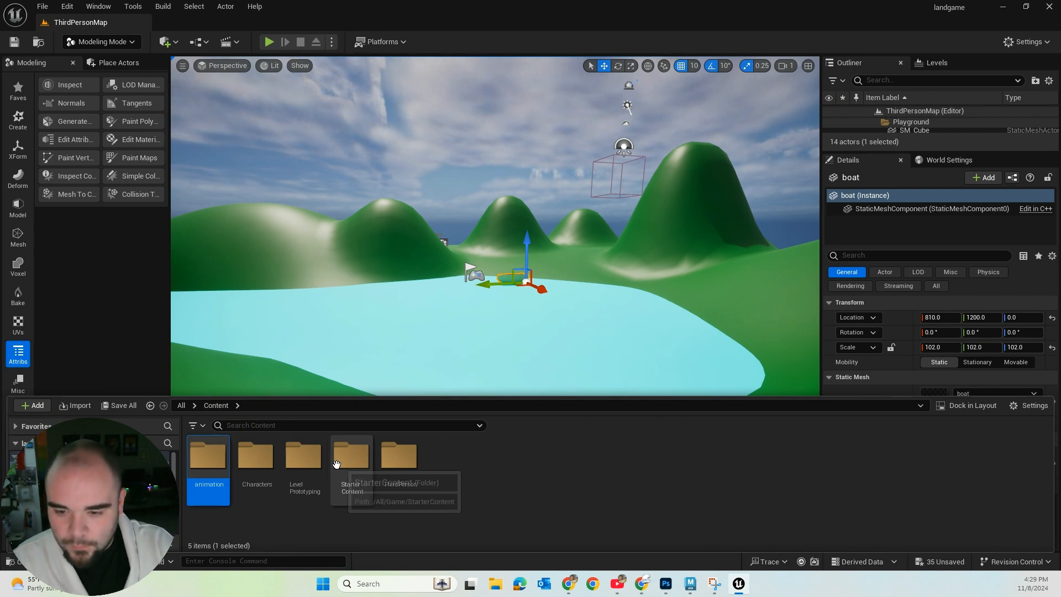
# Create a Level Sequence named boat inside the animation folder
pyautogui.doubleClick(214, 494)
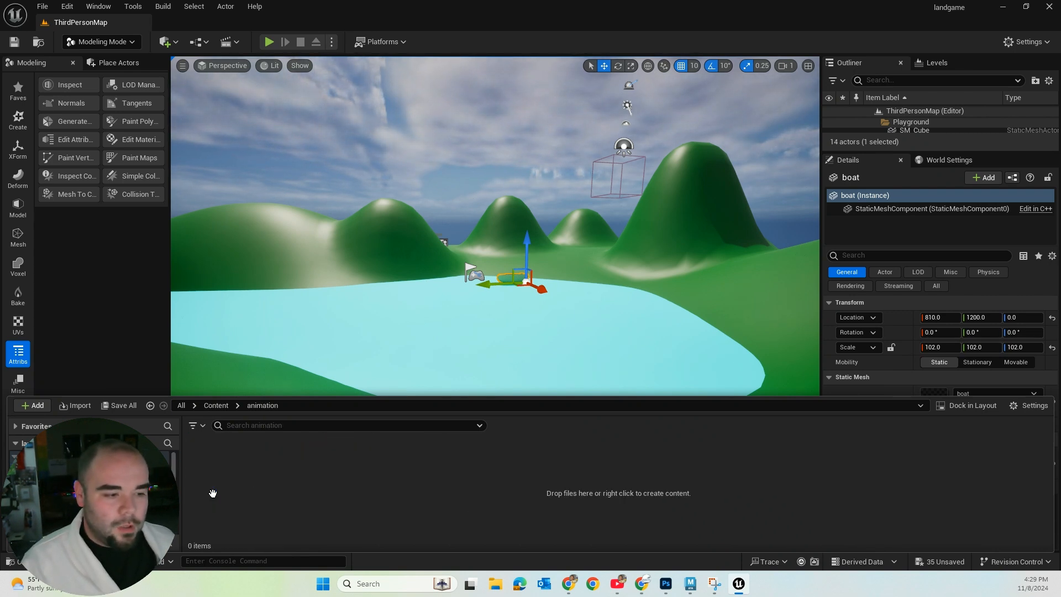
pyautogui.rightClick(302, 504)
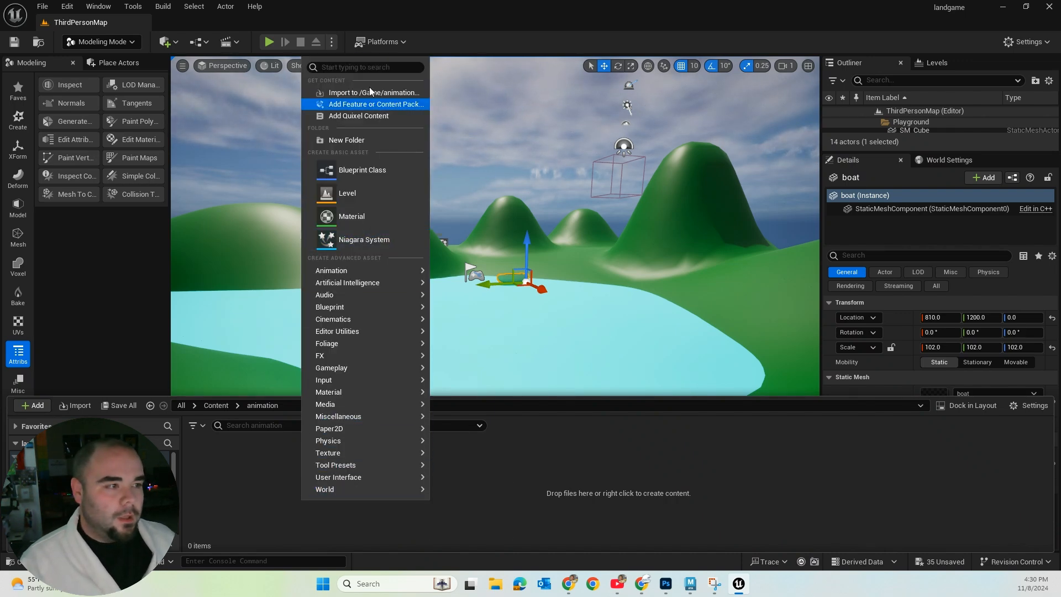
pyautogui.click(363, 67)
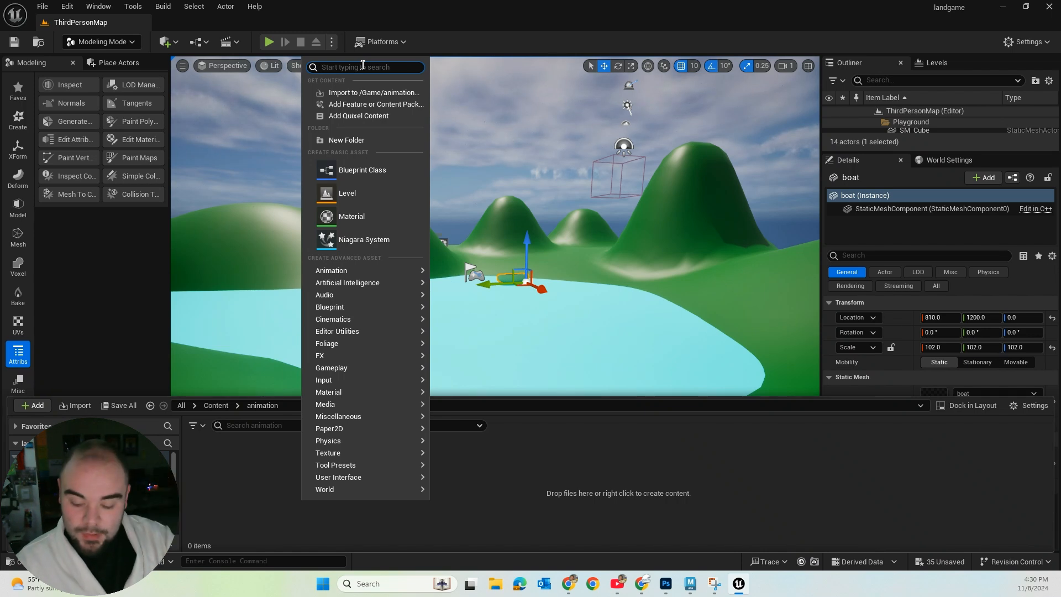
pyautogui.write('cin')
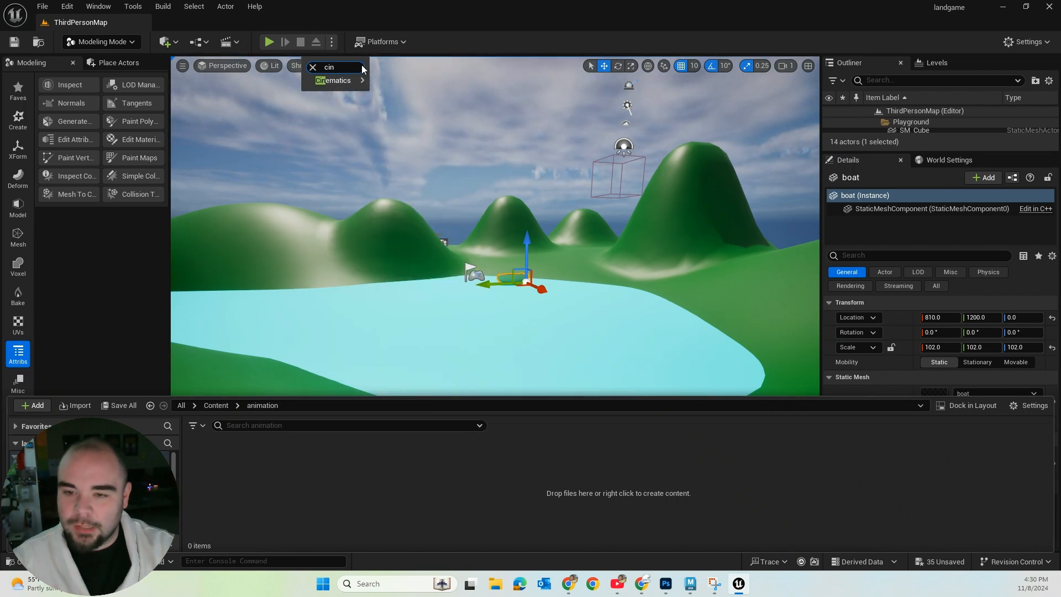
pyautogui.moveTo(359, 80)
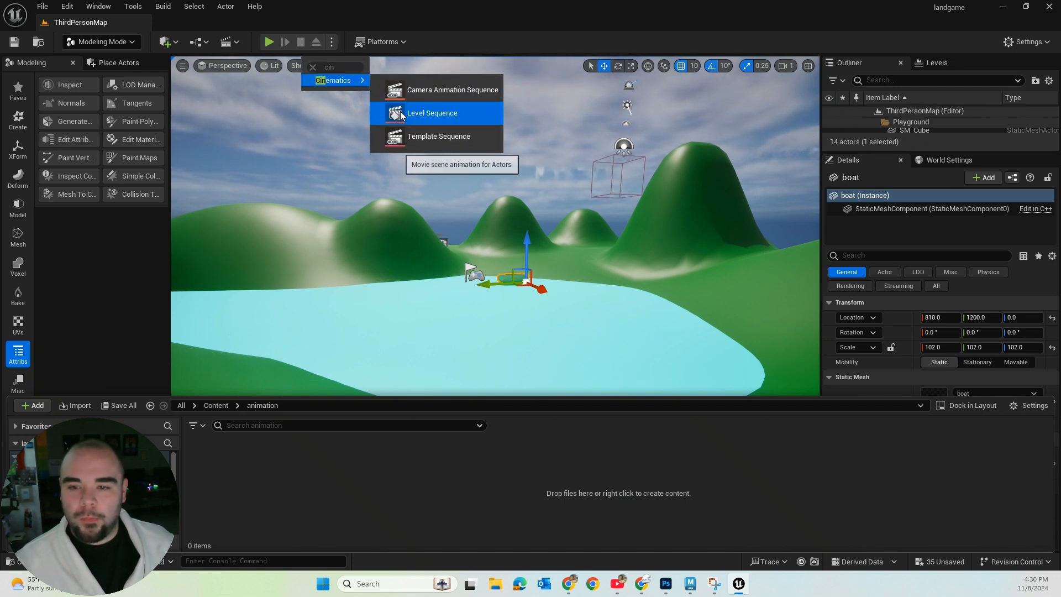
pyautogui.click(410, 114)
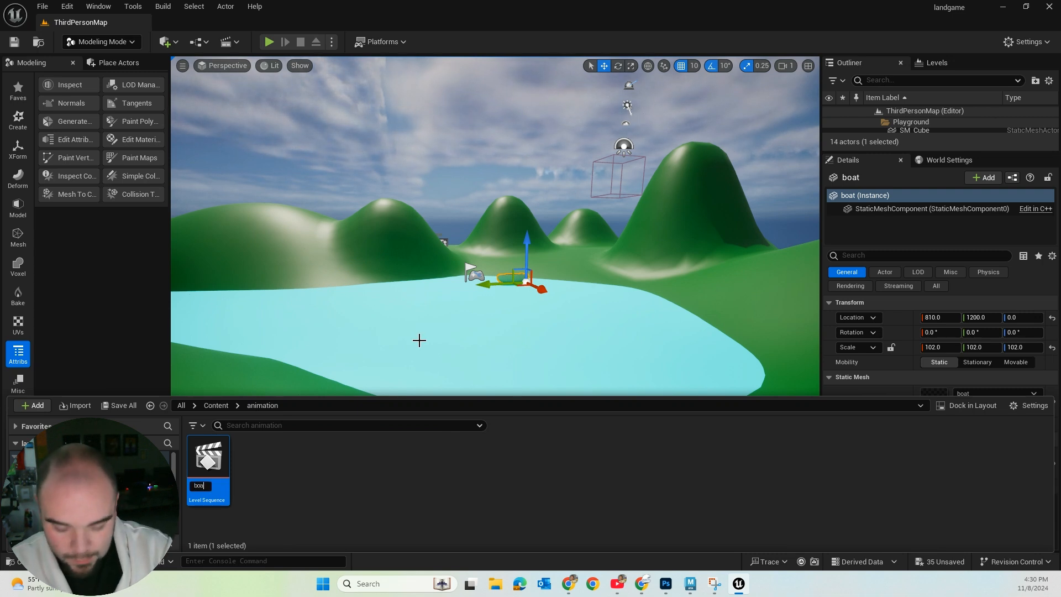
pyautogui.press('Return')
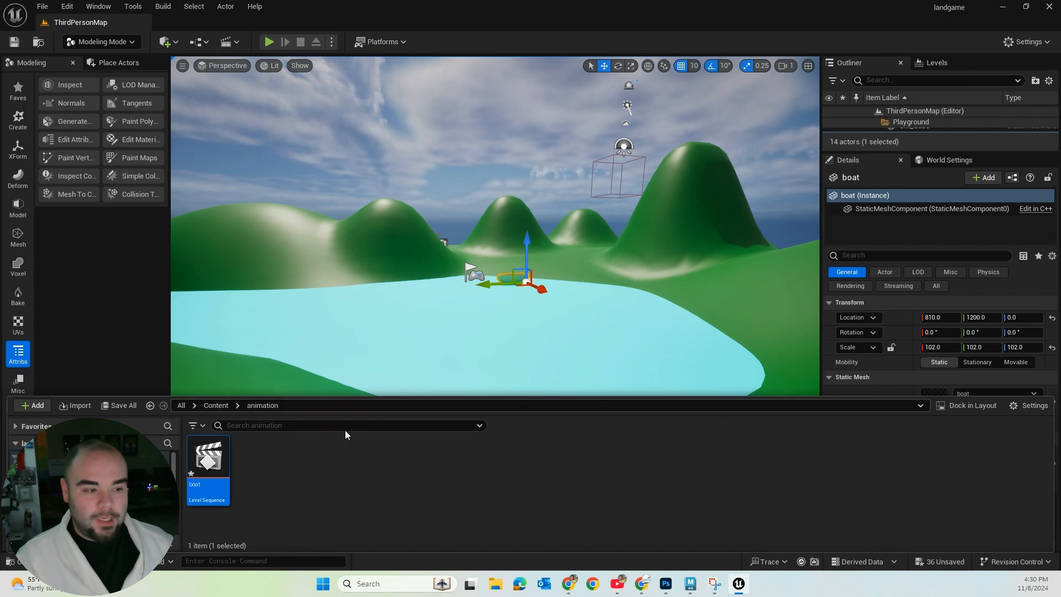
# Place the boat level sequence in the level near the water's far shore and open it in Sequencer
pyautogui.moveTo(212, 462); pyautogui.dragTo(398, 244)
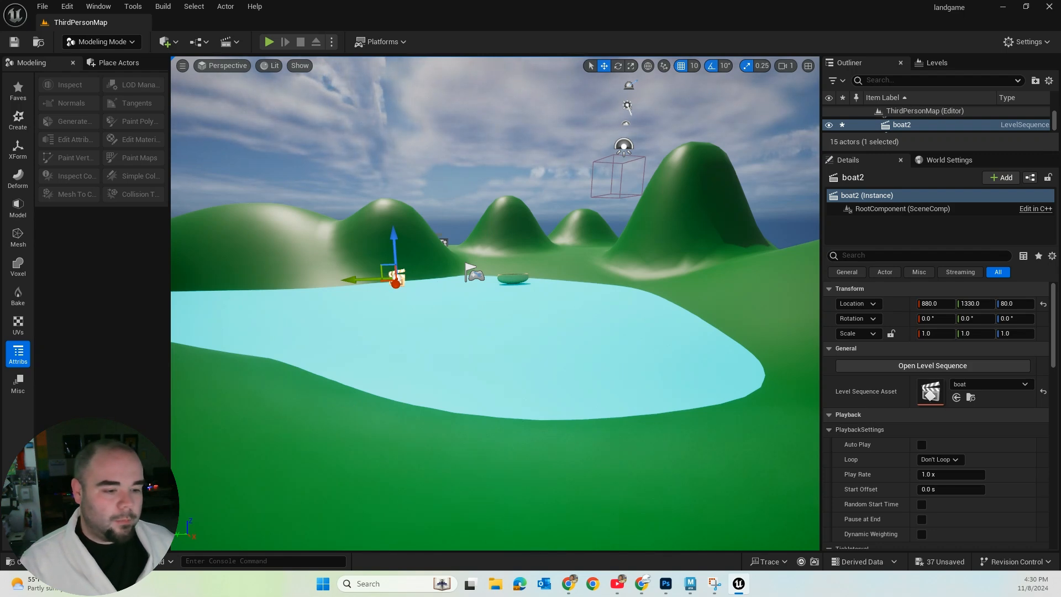
pyautogui.click(50, 562)
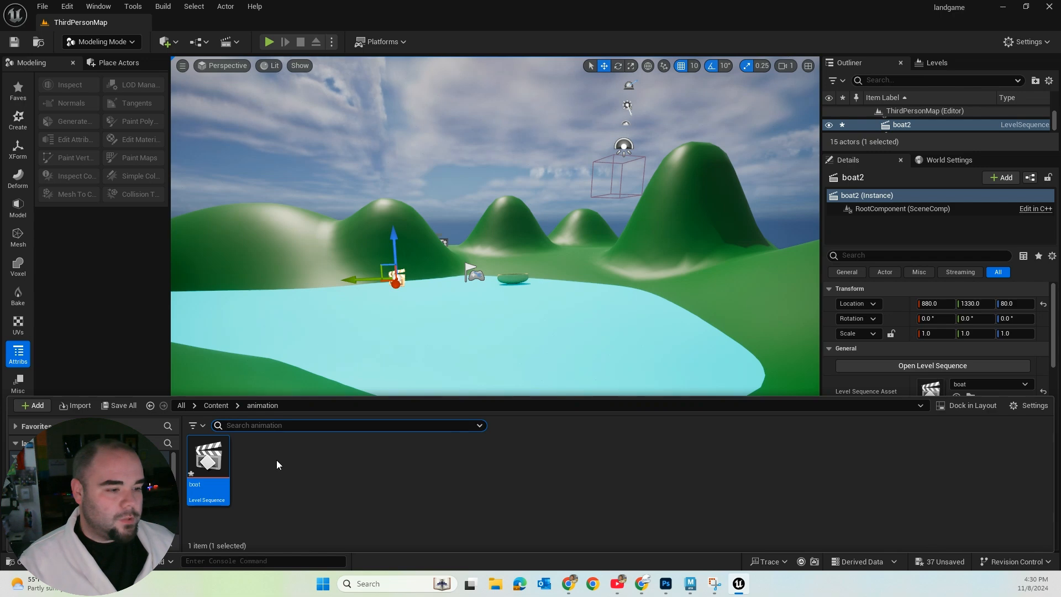
pyautogui.doubleClick(209, 461)
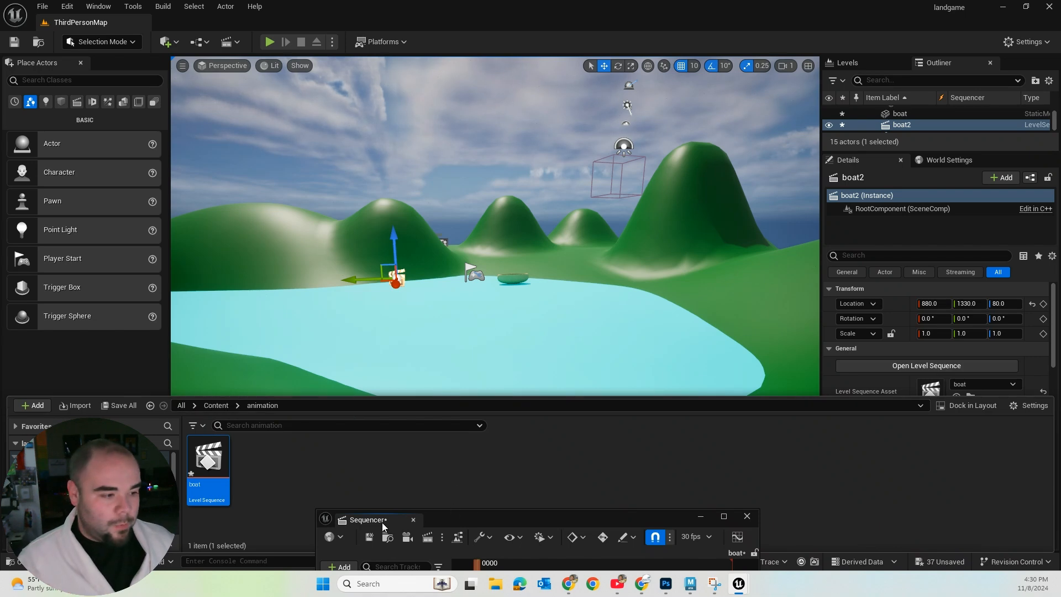
# Dock Sequencer beneath the viewport and reduce the height of both Sequencer and the content browser
pyautogui.moveTo(383, 527); pyautogui.dragTo(307, 491)
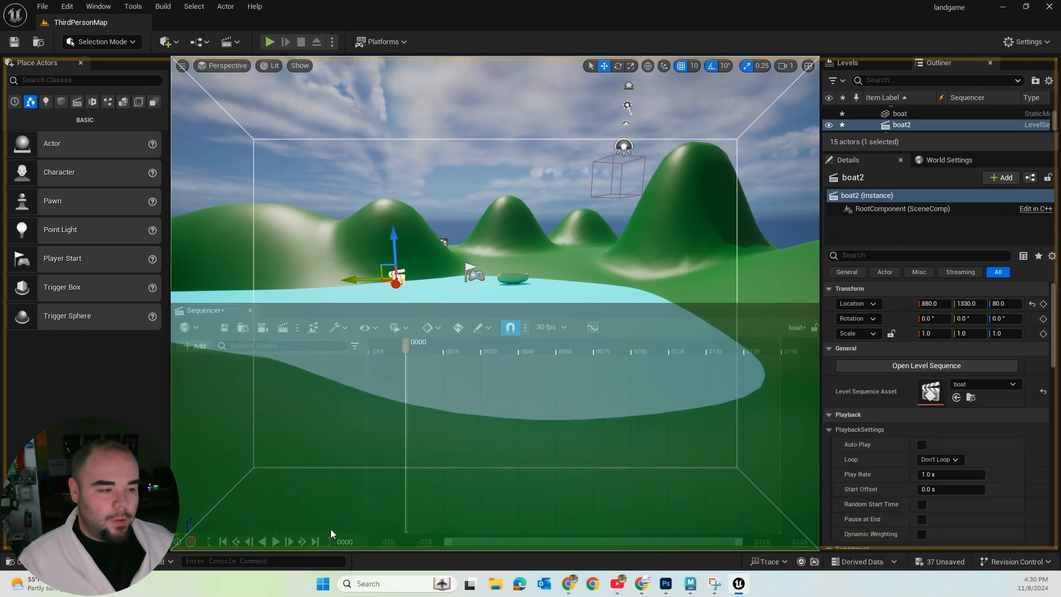
pyautogui.moveTo(485, 524); pyautogui.dragTo(463, 417)
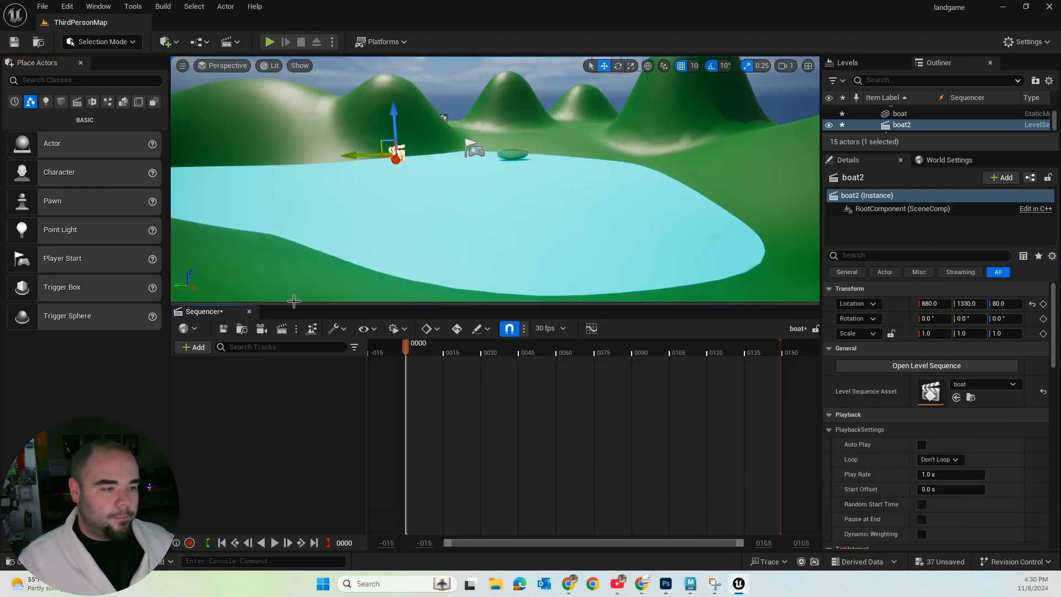
pyautogui.moveTo(295, 305); pyautogui.dragTo(295, 395)
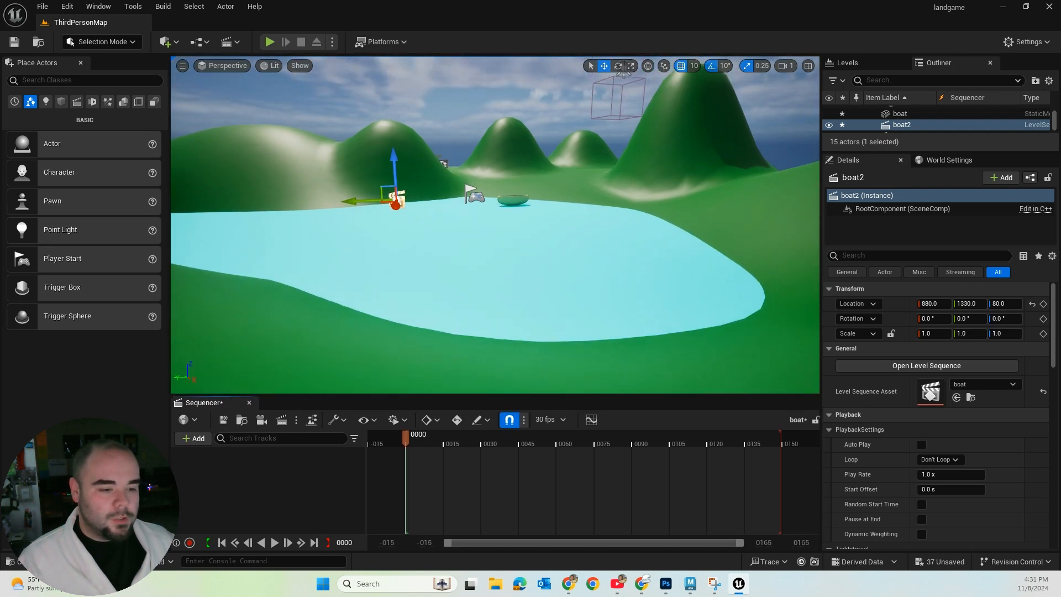
pyautogui.click(10, 562)
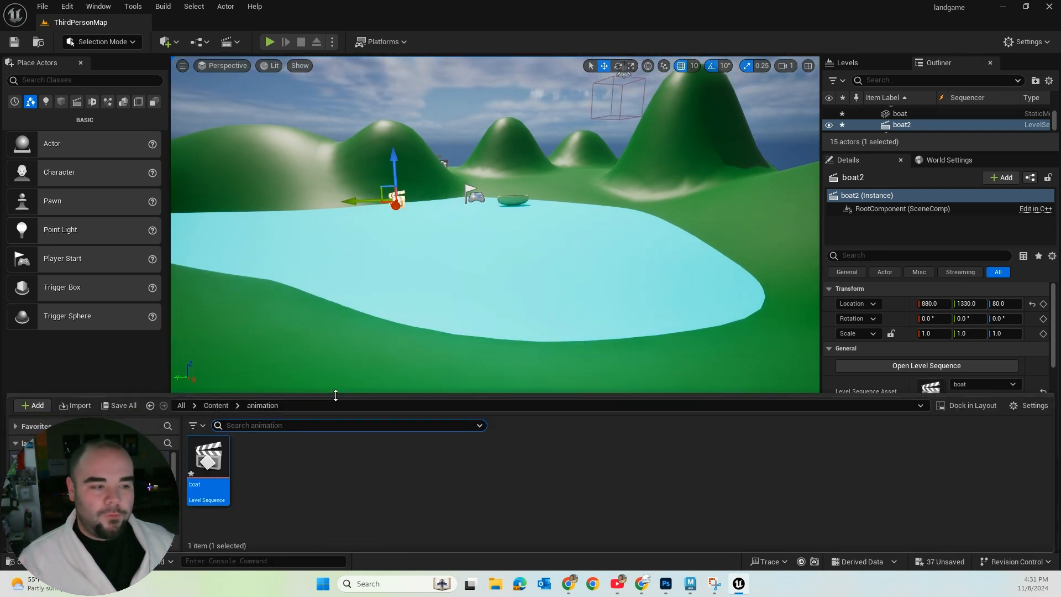
pyautogui.moveTo(336, 400); pyautogui.dragTo(332, 526)
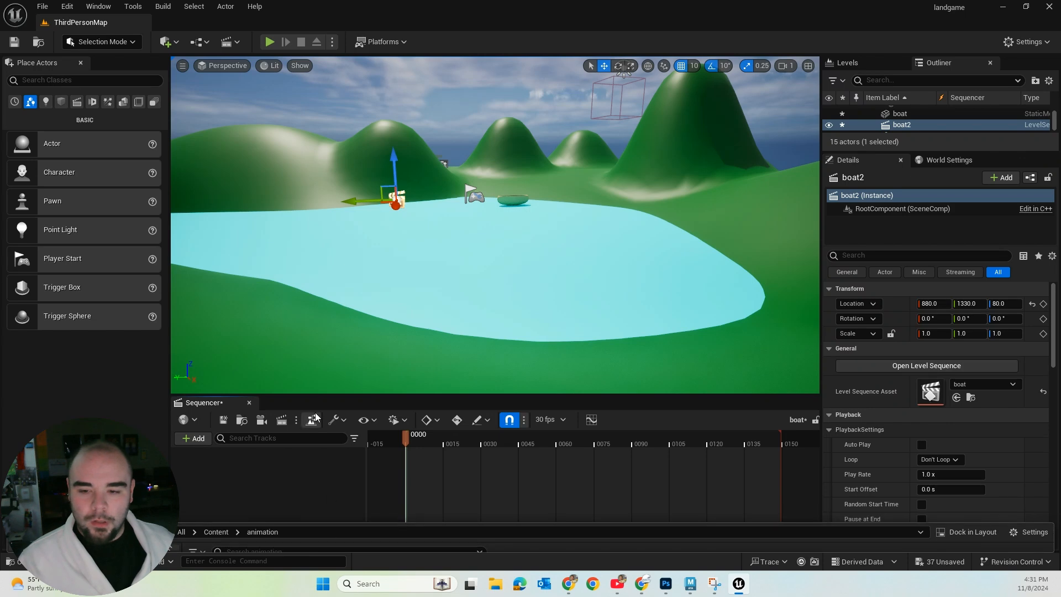
# Set the playhead to frame -3 and add the boat static mesh actor from the level to the sequence
pyautogui.click(319, 393)
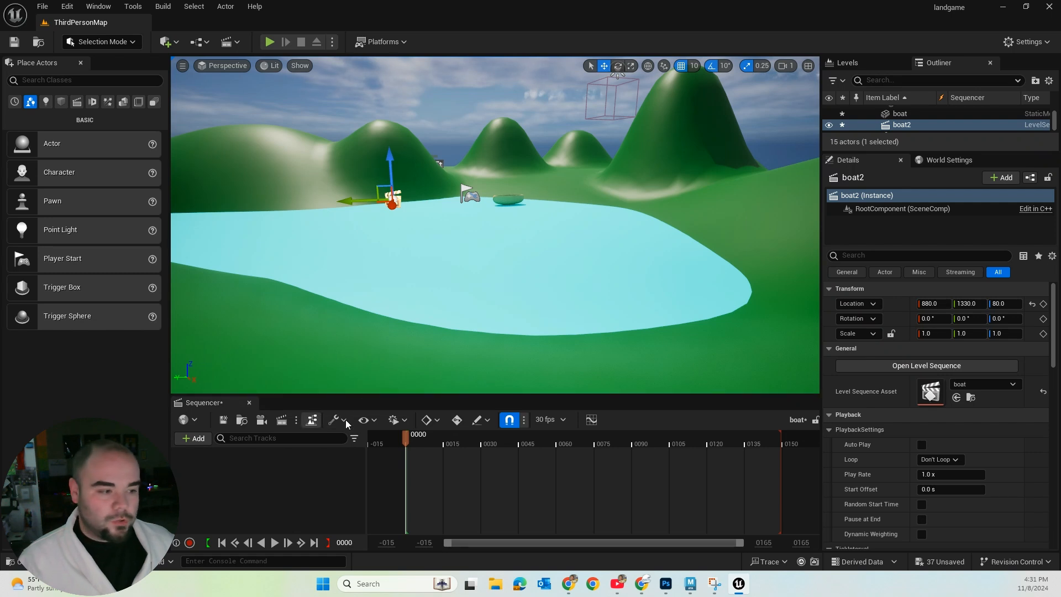
pyautogui.moveTo(403, 434); pyautogui.dragTo(565, 450)
pyautogui.moveTo(490, 455); pyautogui.dragTo(397, 451)
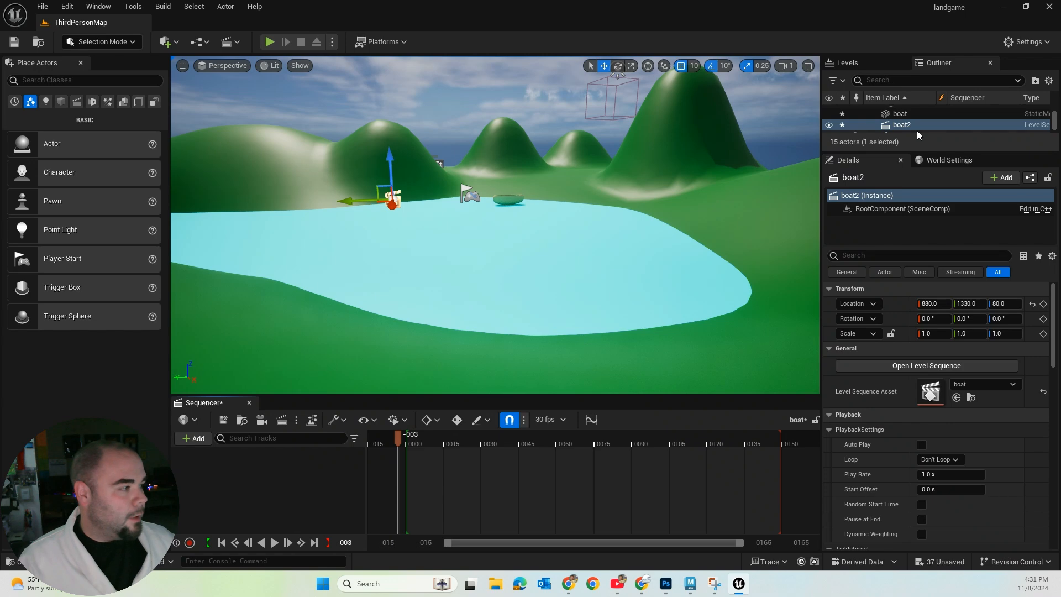
pyautogui.click(906, 113)
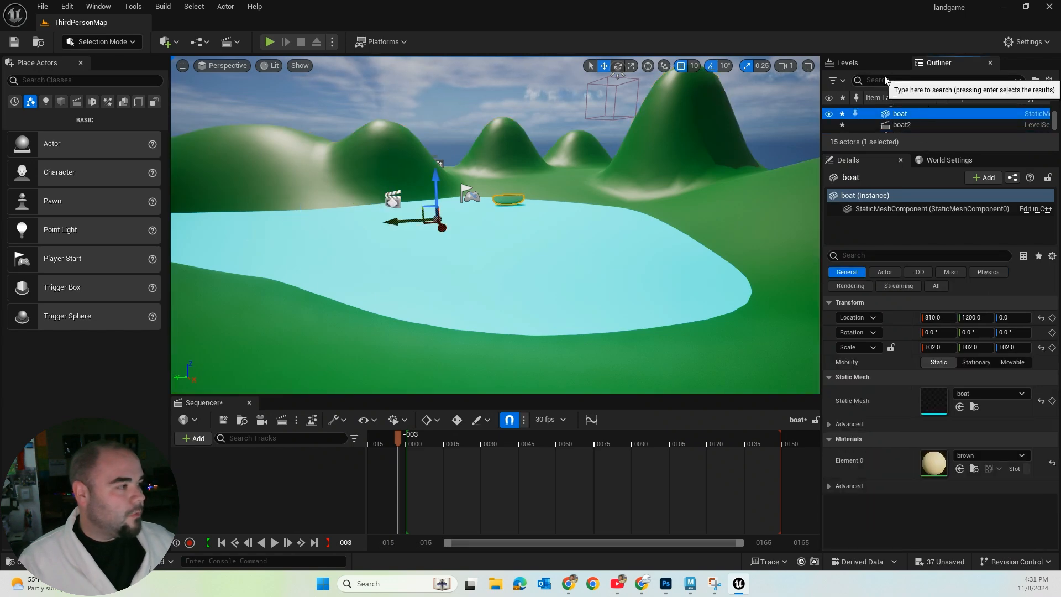
pyautogui.click(913, 124)
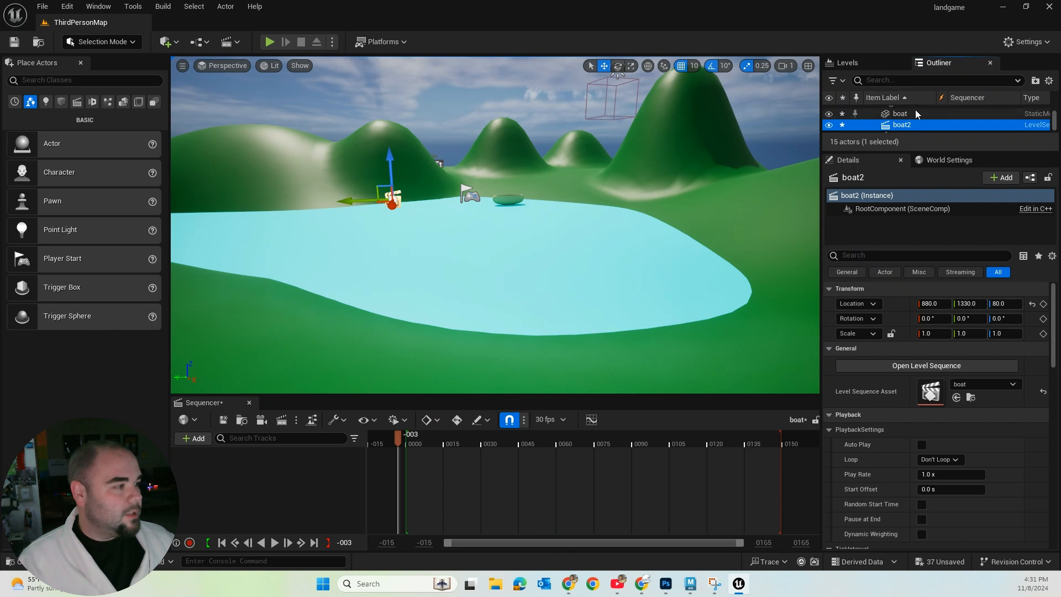
pyautogui.click(912, 114)
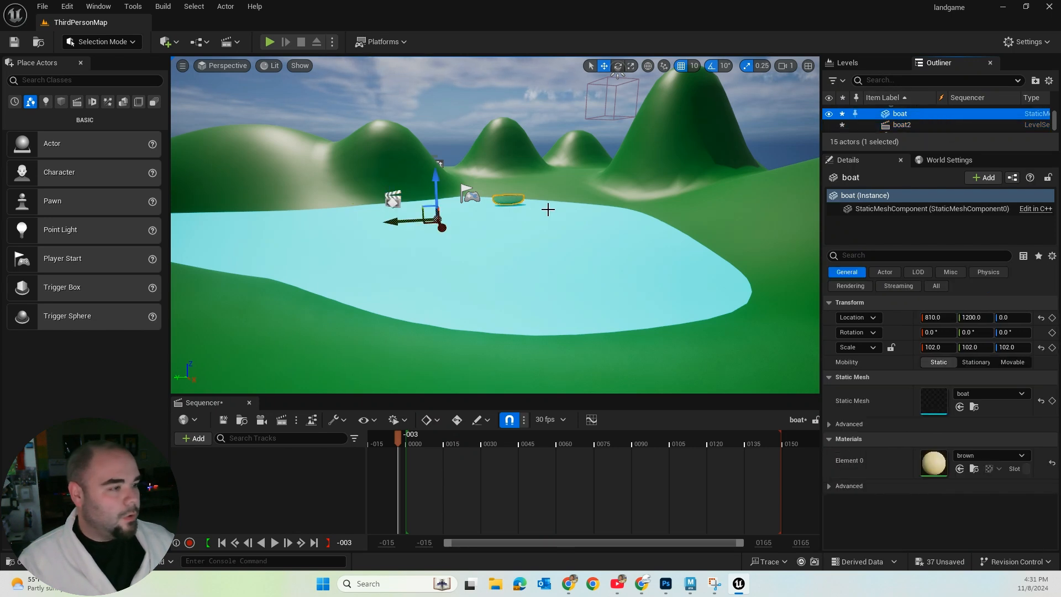
pyautogui.click(509, 204)
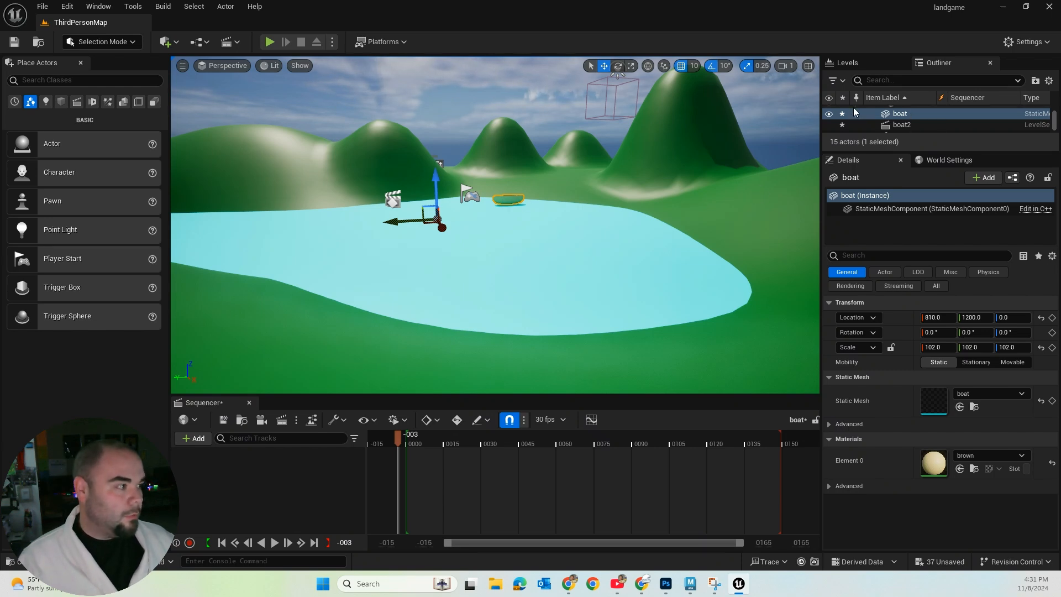
pyautogui.moveTo(877, 112); pyautogui.dragTo(266, 488)
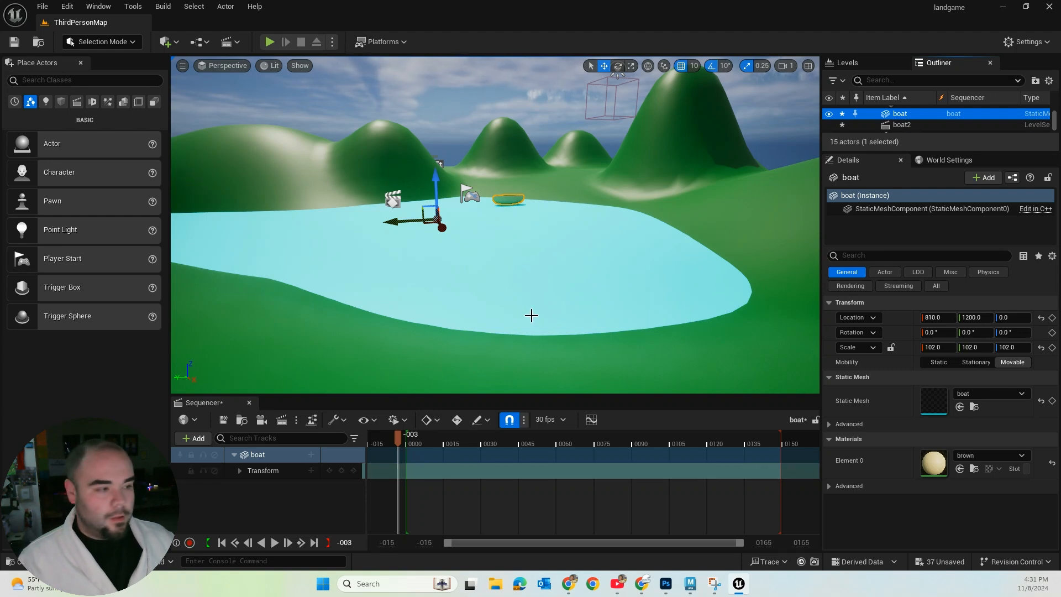
# Key the boat's transform at frame -3 and move the playback range's start back to that key
pyautogui.scroll(-3, 531, 317)
pyautogui.keyDown('alt'); pyautogui.moveTo(524, 325); pyautogui.dragTo(523, 325); pyautogui.keyUp('alt')
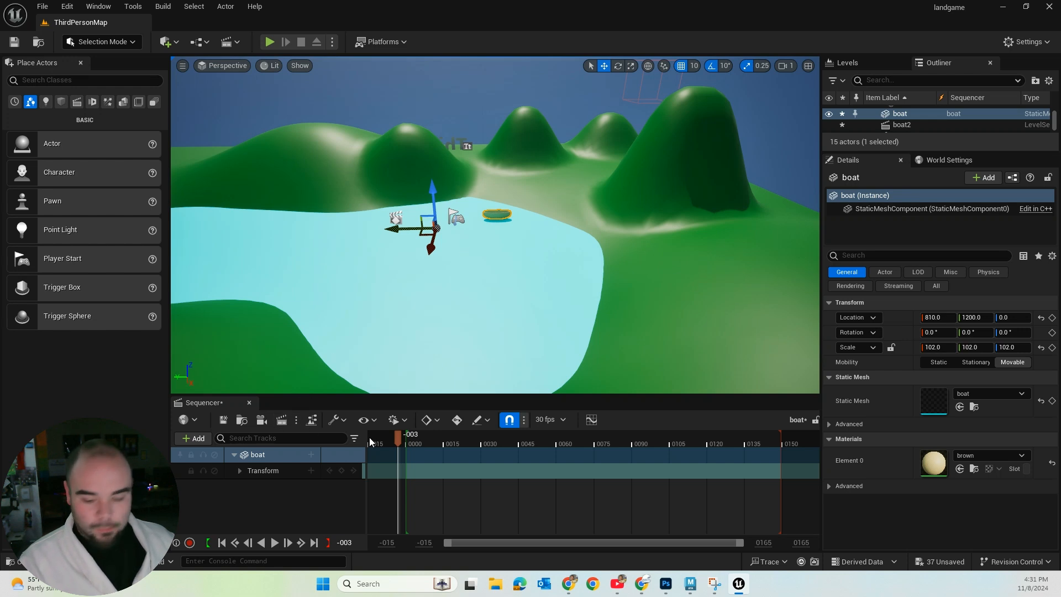
pyautogui.press('s')
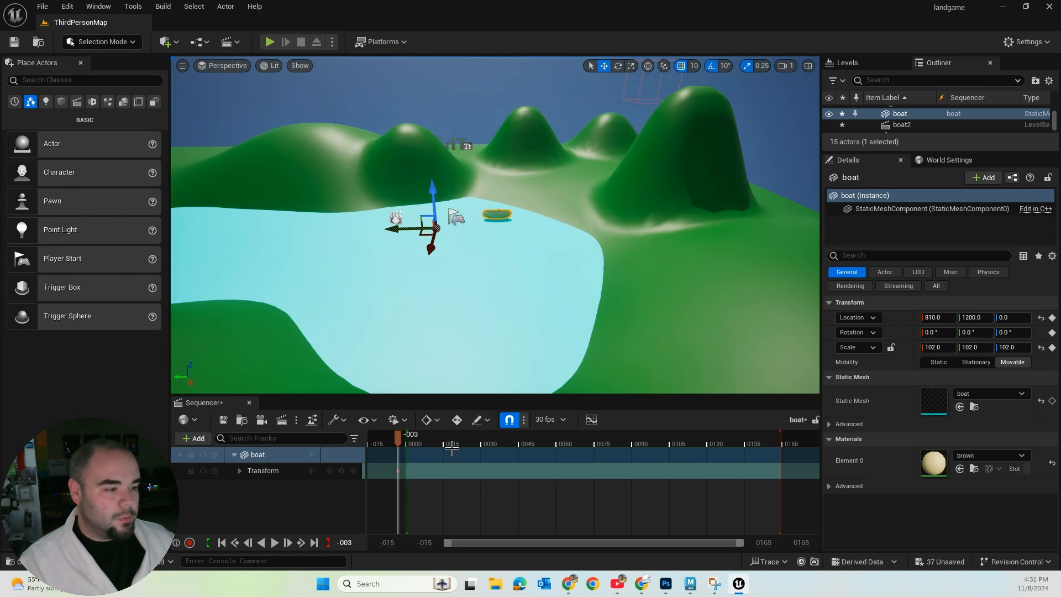
pyautogui.moveTo(399, 451)
pyautogui.mouseDown()
pyautogui.moveTo(415, 448)
pyautogui.moveTo(400, 446)
pyautogui.mouseUp()
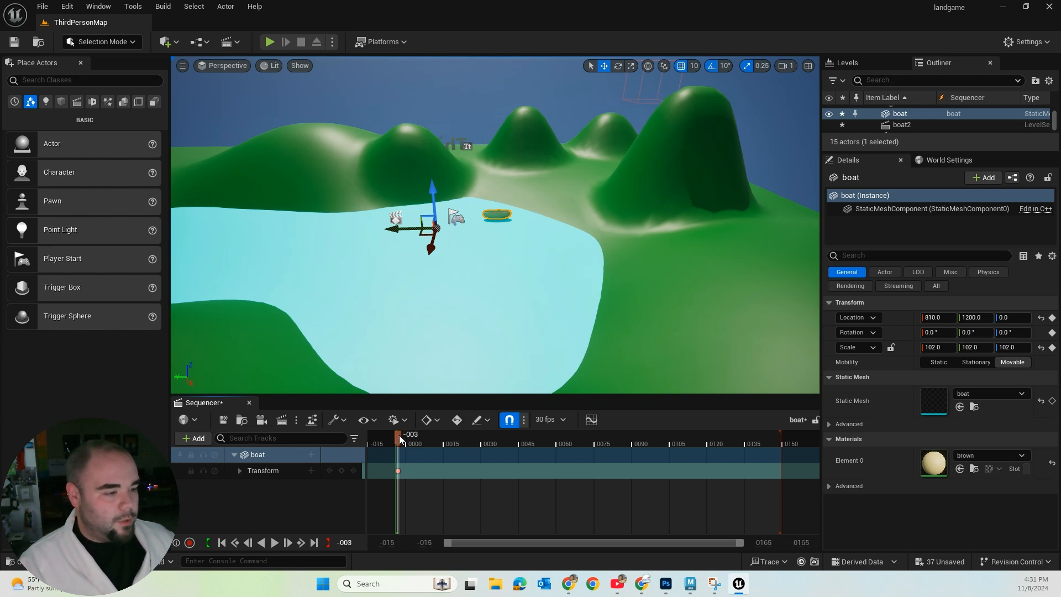
# At frame 17, move the boat along the water to Y 1580 and key its transform
pyautogui.moveTo(399, 439); pyautogui.dragTo(449, 446)
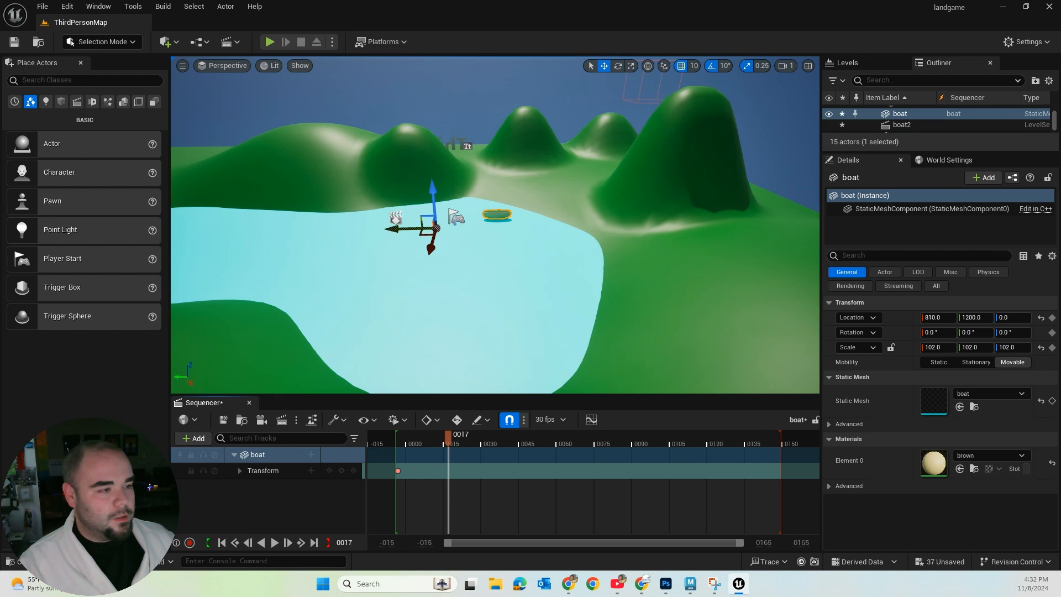
pyautogui.moveTo(393, 233); pyautogui.dragTo(382, 233, button='right')
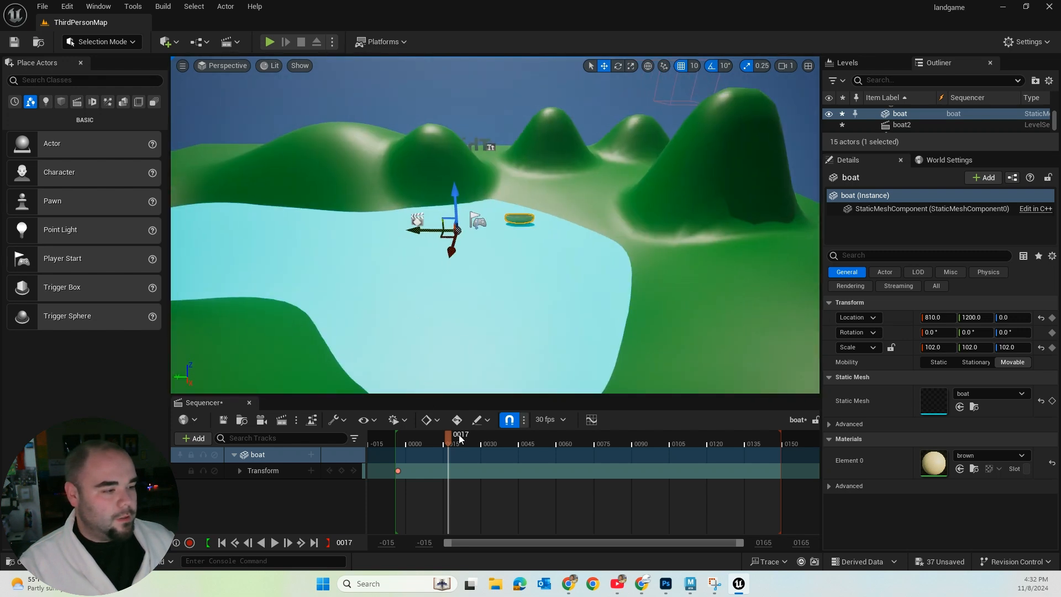
pyautogui.moveTo(416, 232); pyautogui.dragTo(319, 232)
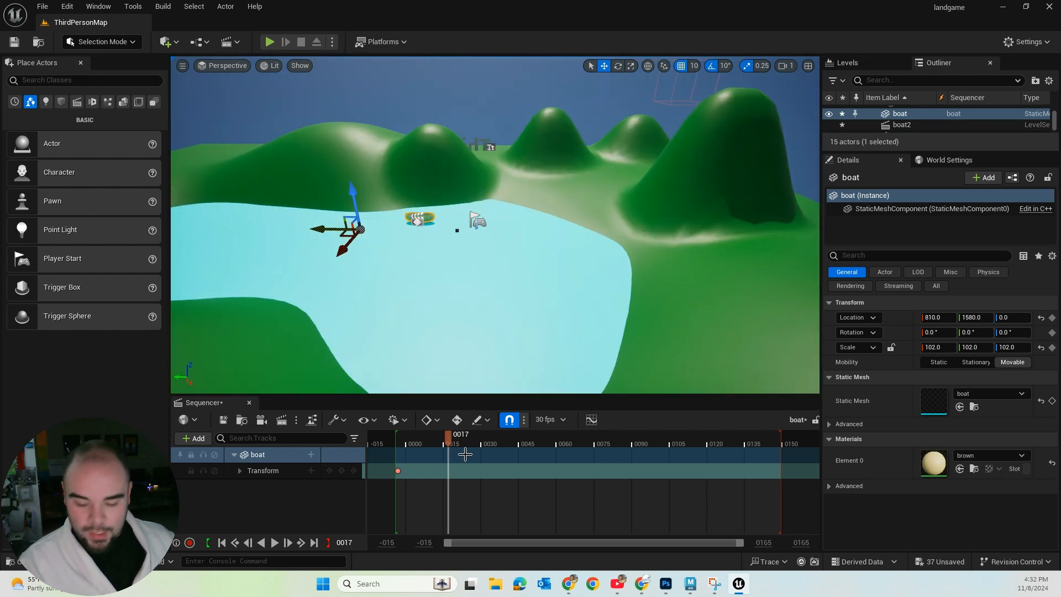
pyautogui.press('s')
# At frame 93, move the boat farther along the far shore to Y 1940 and key its transform
pyautogui.moveTo(452, 440); pyautogui.dragTo(638, 455)
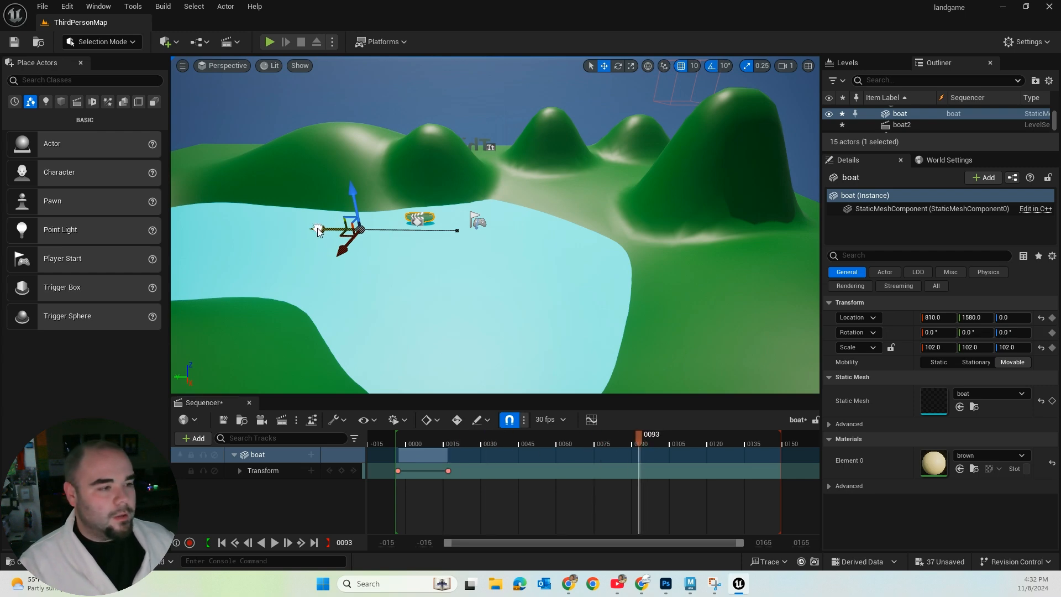
pyautogui.moveTo(320, 230); pyautogui.dragTo(231, 230)
pyautogui.press('s')
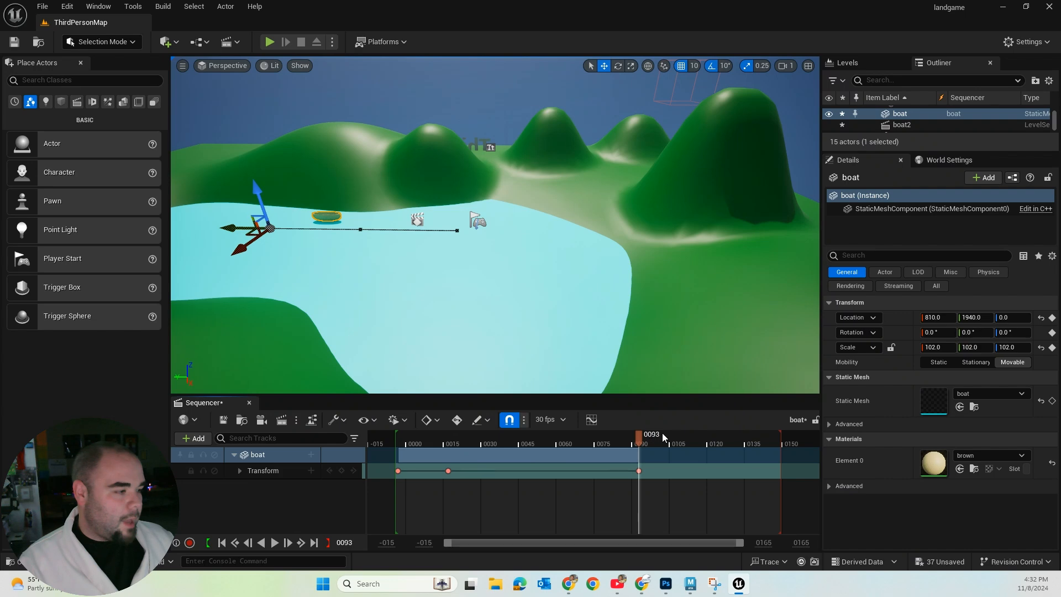
# At frame 142, bring the boat back toward its starting point at Y 1210 and key its transform
pyautogui.moveTo(649, 439); pyautogui.dragTo(766, 442)
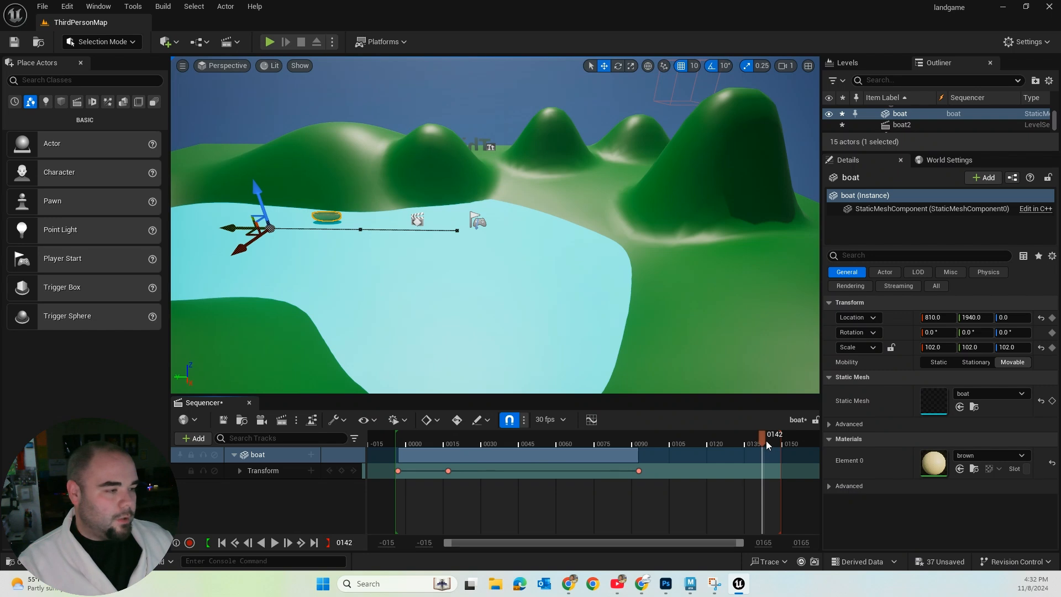
pyautogui.moveTo(227, 229); pyautogui.dragTo(421, 265)
pyautogui.press('s')
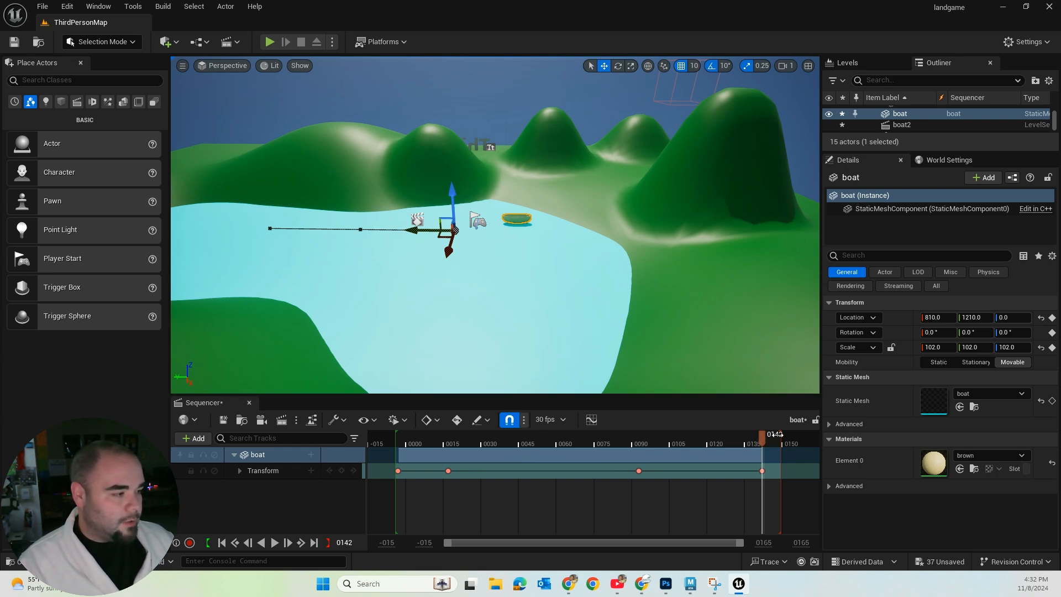
# Play and scrub through the boat sequence to check the back-and-forth movement
pyautogui.moveTo(763, 441); pyautogui.dragTo(485, 446)
pyautogui.press('space')
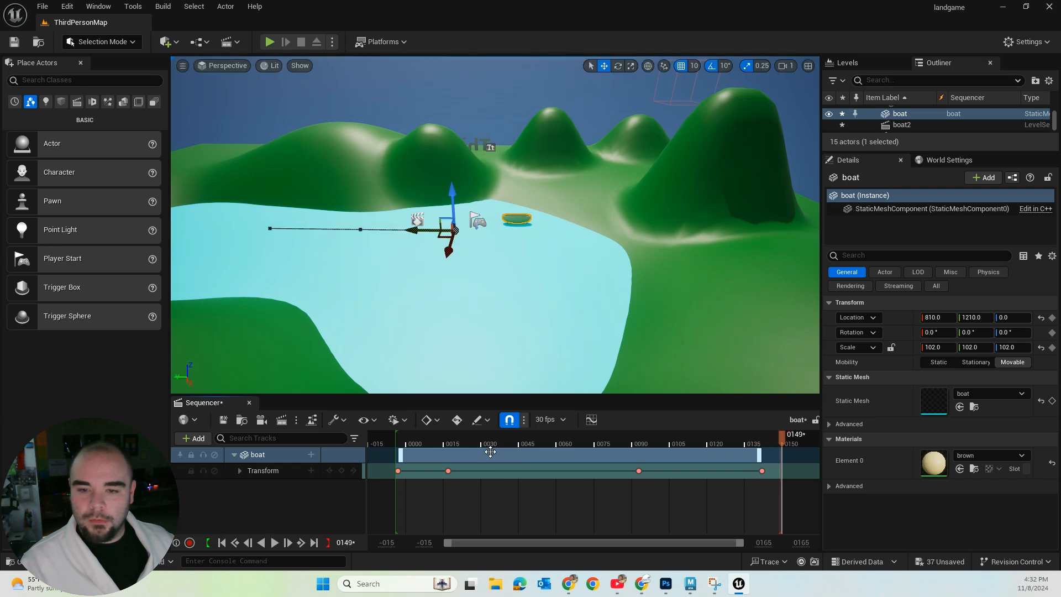
pyautogui.moveTo(784, 434); pyautogui.dragTo(720, 436)
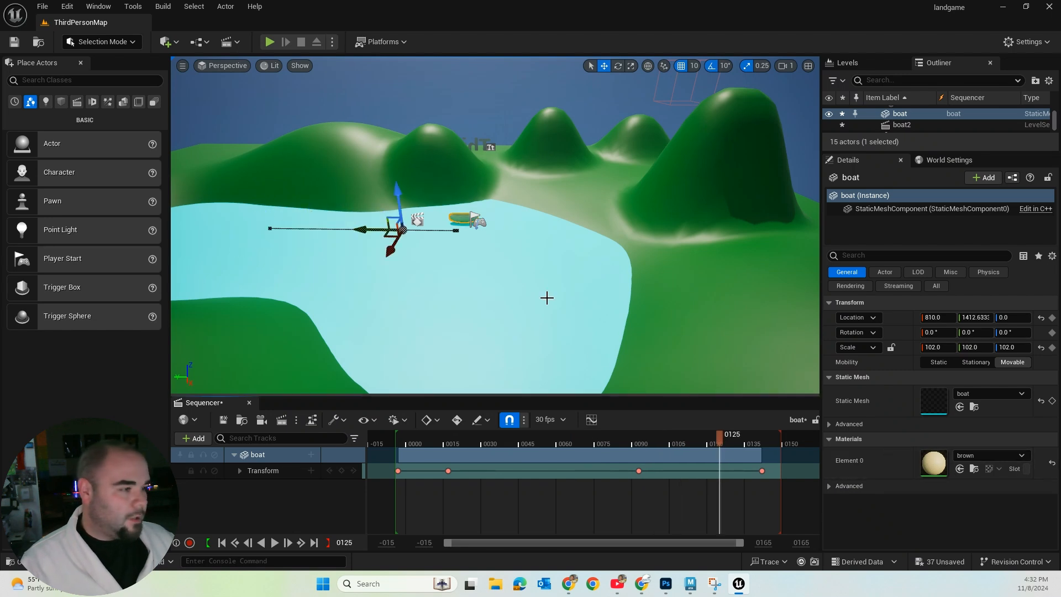
# Set the boat2 level sequence actor in the level to Auto Play and Loop Indefinitely
pyautogui.click(418, 218)
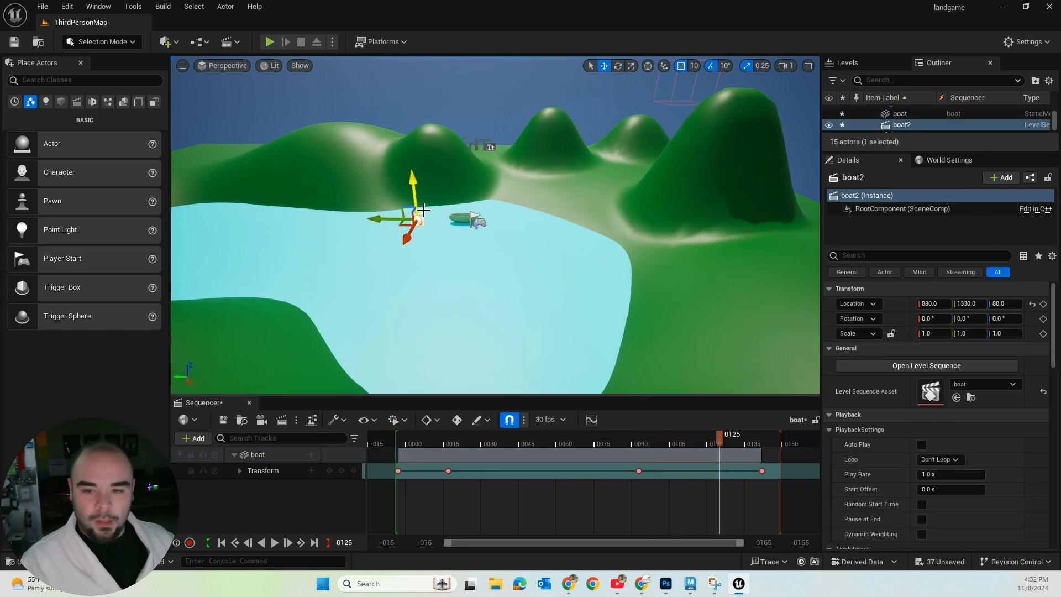
pyautogui.click(921, 445)
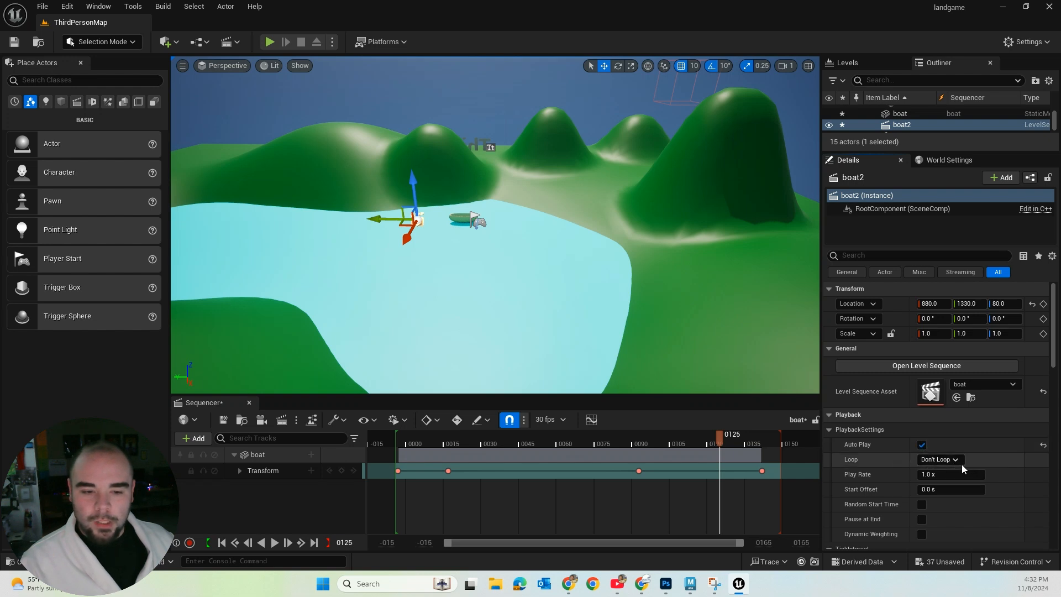
pyautogui.click(956, 461)
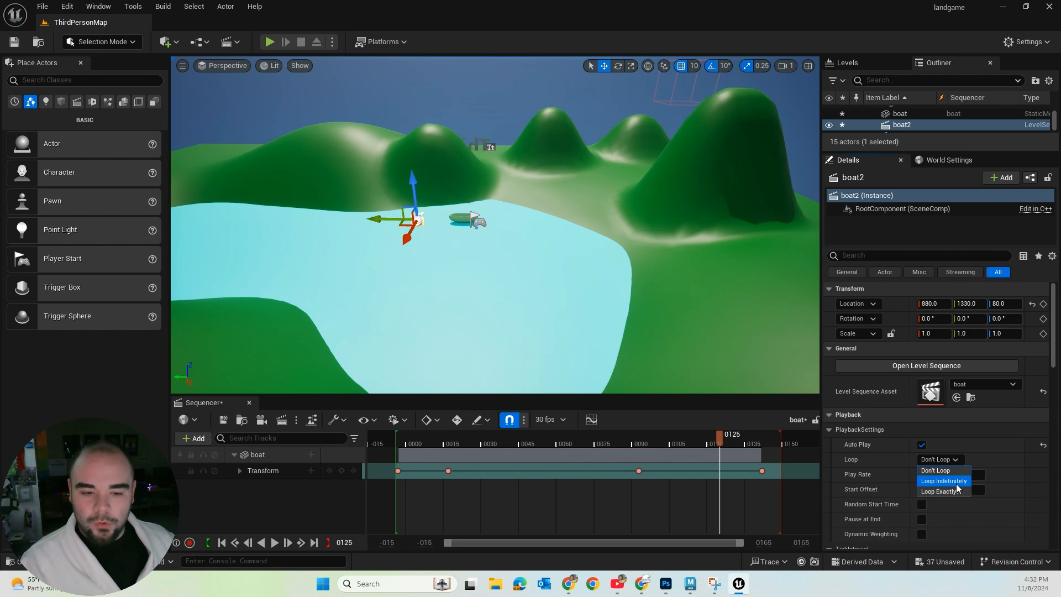
pyautogui.click(956, 482)
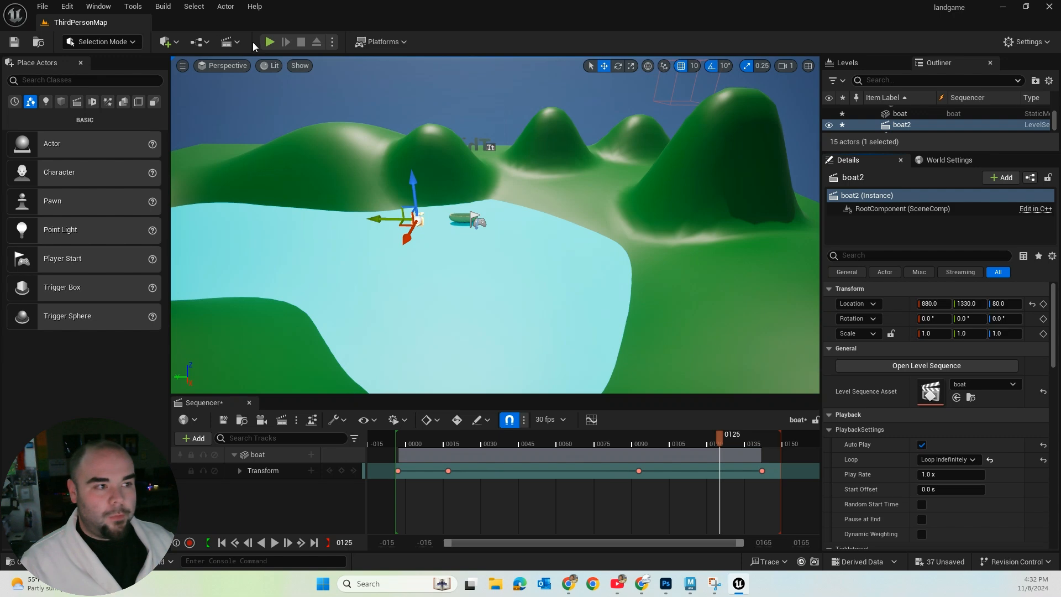
# Play-test the level, running the character around the water to watch the boat's looping animation, and stop the session
pyautogui.click(270, 42)
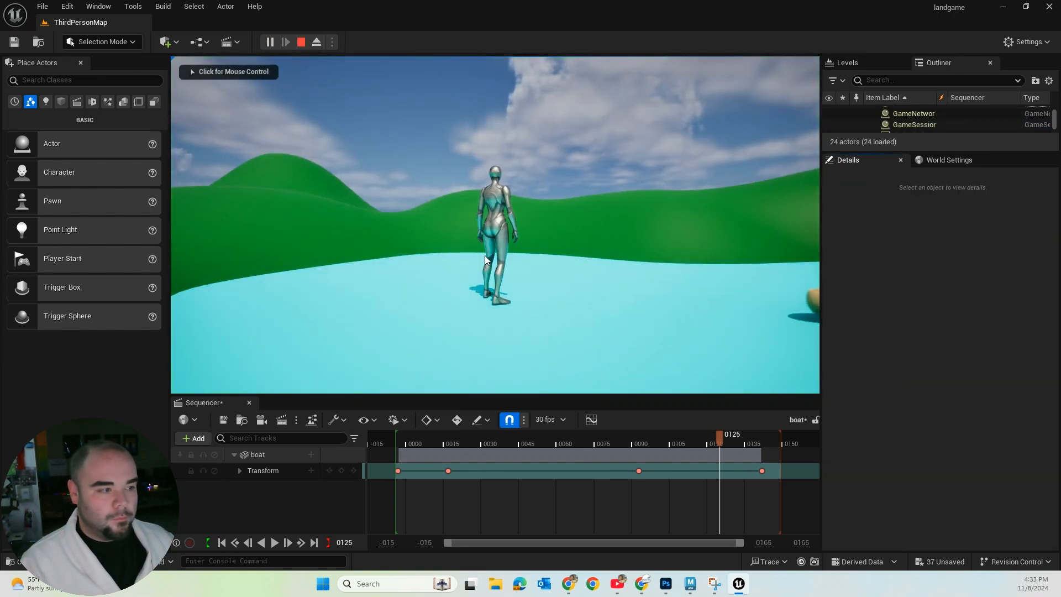
pyautogui.click(535, 283)
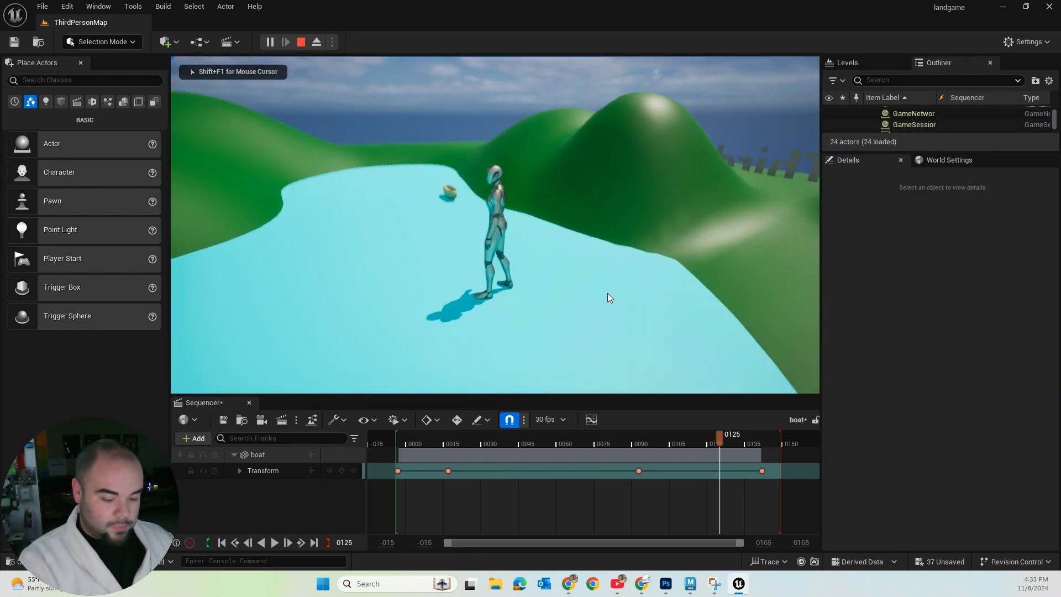
pyautogui.press('w')
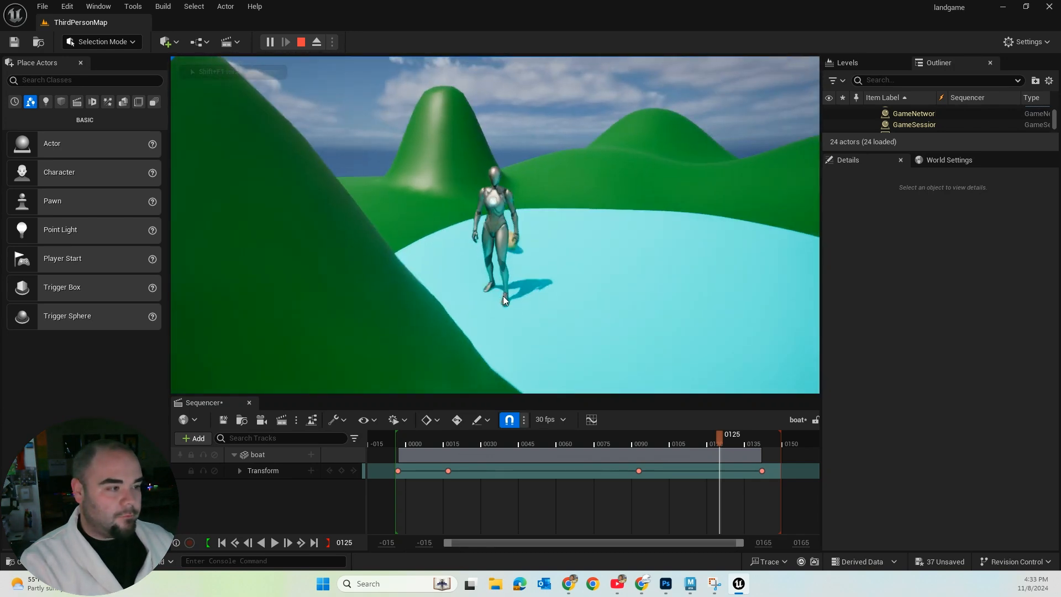
pyautogui.press('w')
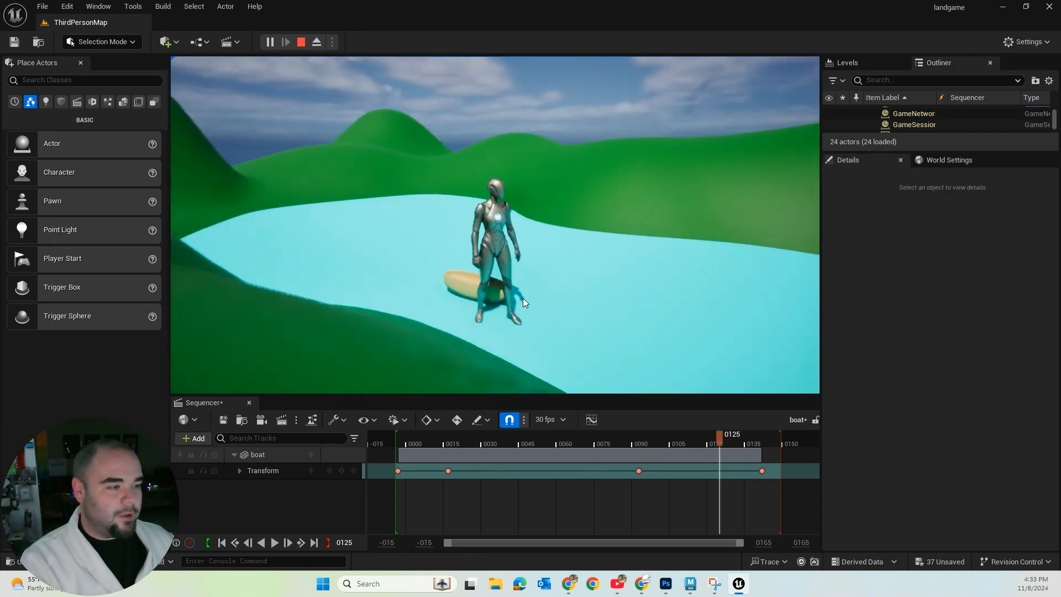
pyautogui.press('w')
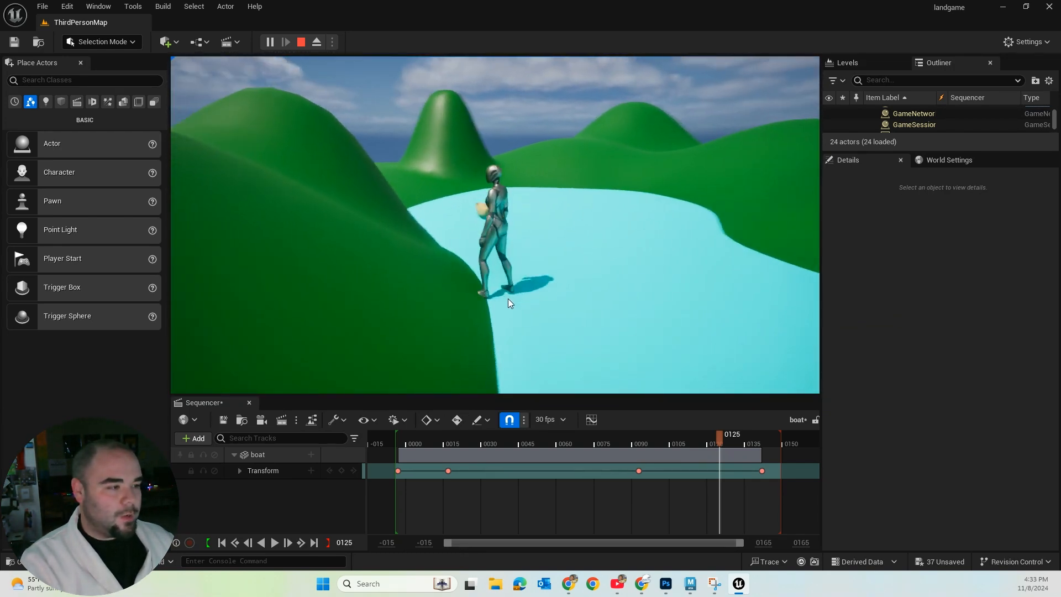
pyautogui.press('w')
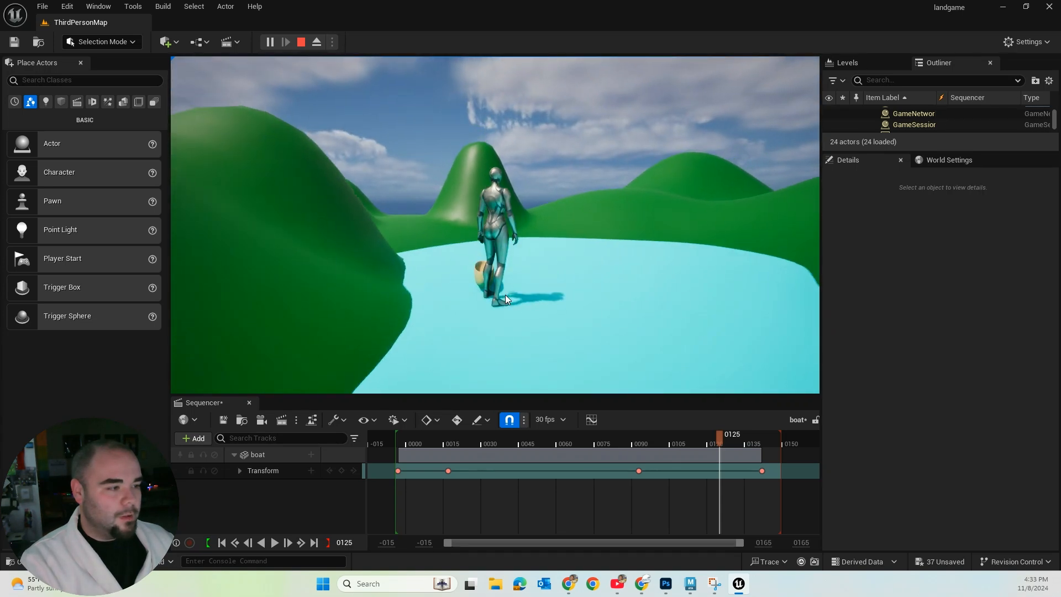
pyautogui.press('w')
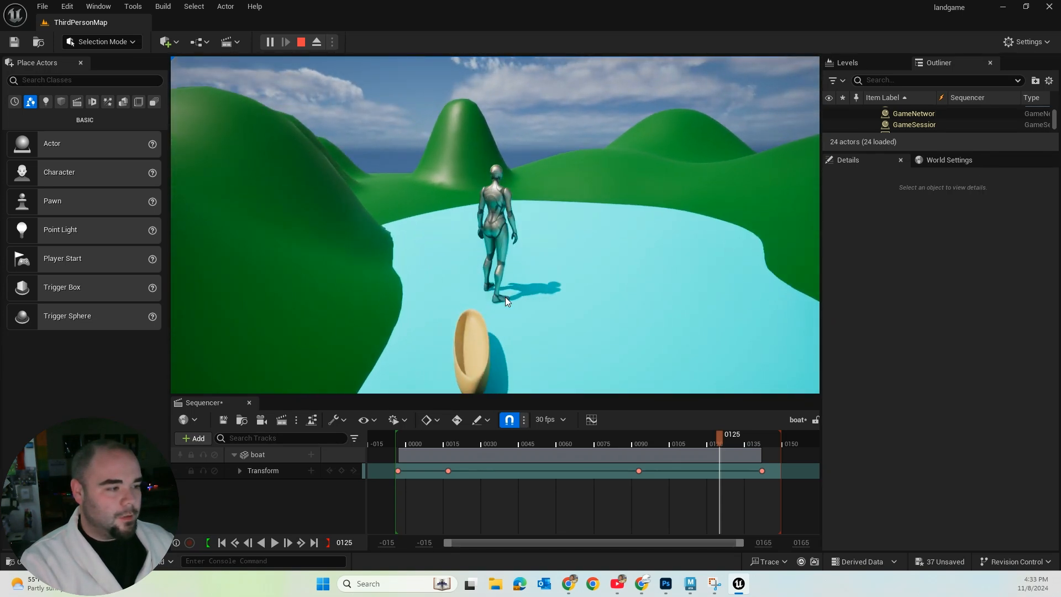
pyautogui.press('w')
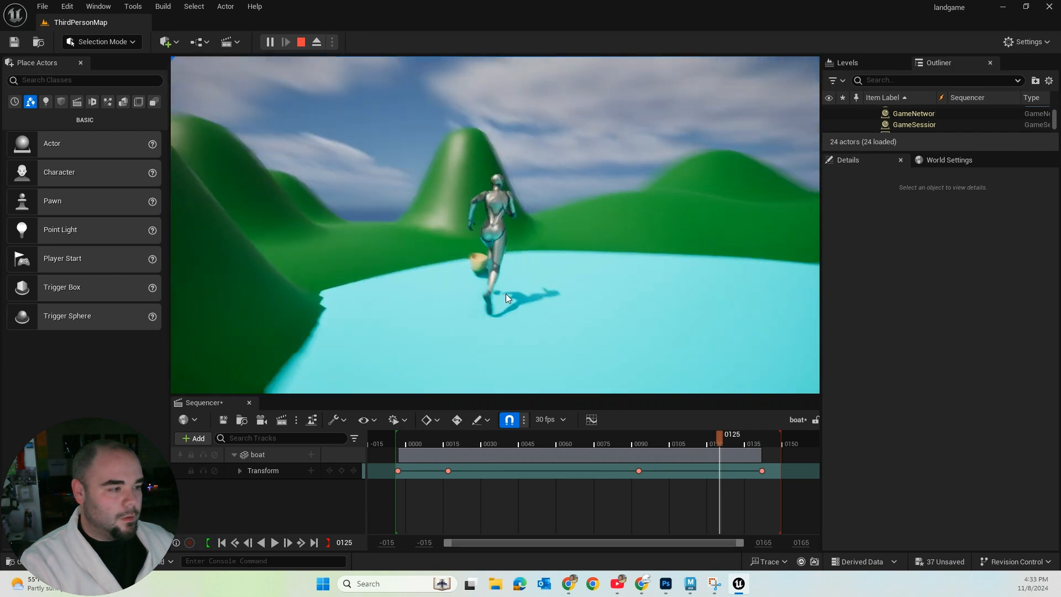
pyautogui.press('w')
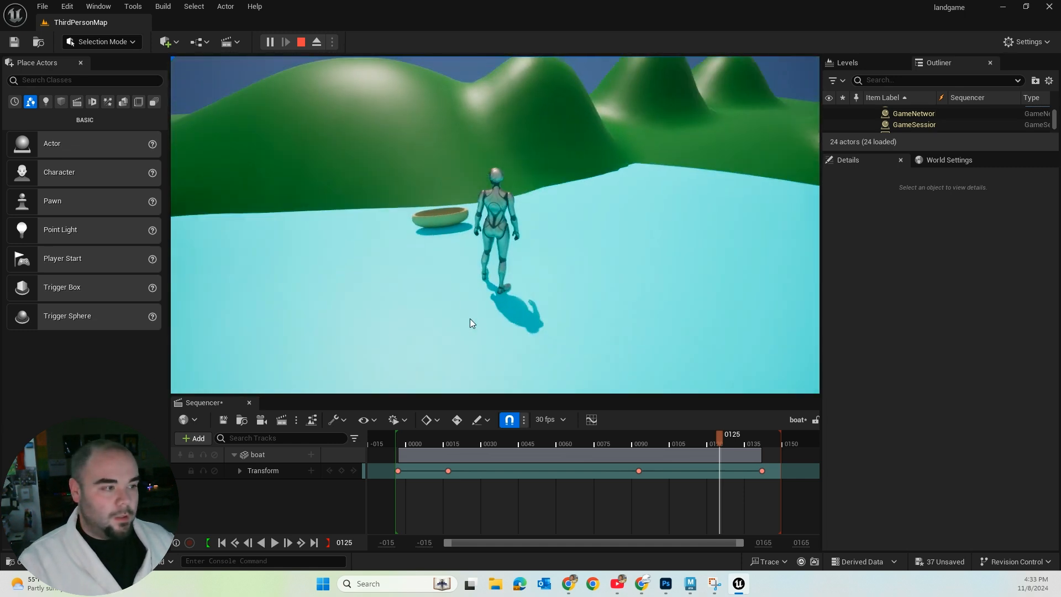
pyautogui.press('Escape')
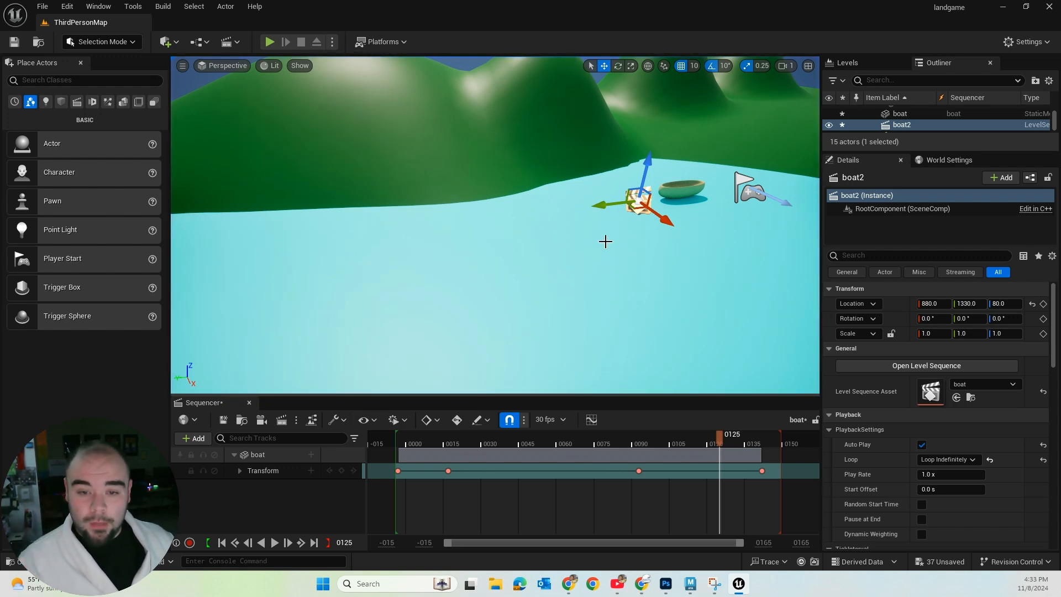
# Return the sequence to frame 6, frame the boat and water in the viewport, and add a Cine Camera to the boat sequence
pyautogui.moveTo(713, 448); pyautogui.dragTo(422, 437)
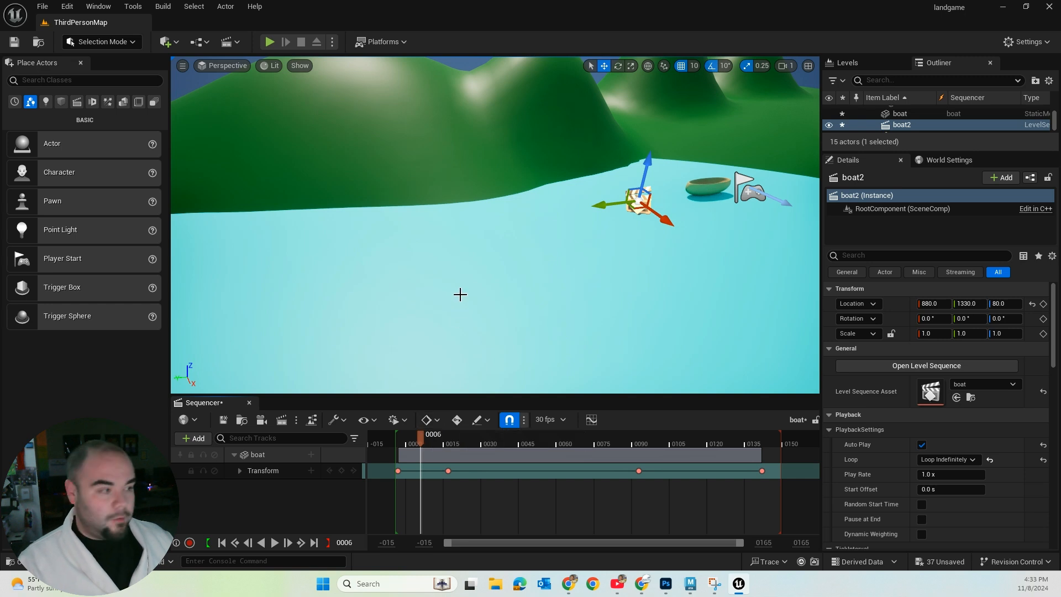
pyautogui.moveTo(459, 291); pyautogui.dragTo(462, 293, button='right')
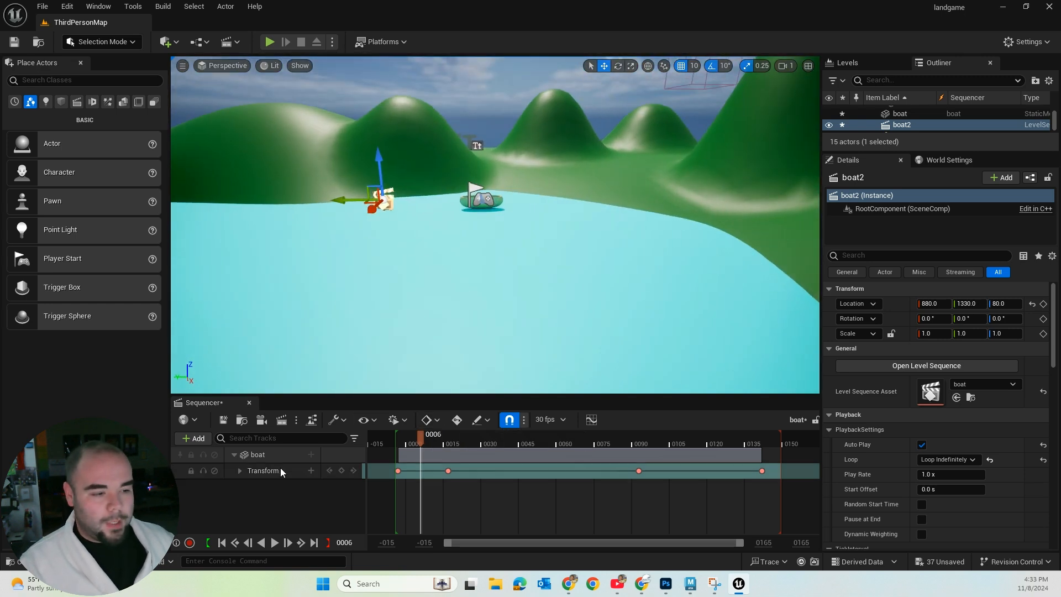
pyautogui.click(263, 422)
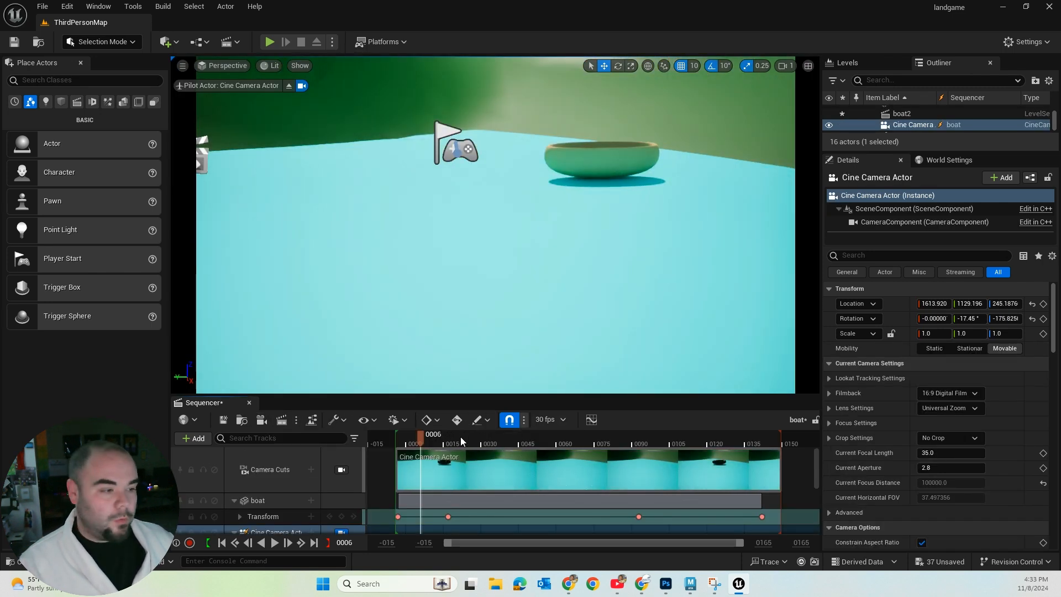
# Toggle the Cine Camera Actor's viewport lock and scrub between frames 17 and 1 to compare the camera view with the free view
pyautogui.moveTo(421, 437); pyautogui.dragTo(448, 442)
pyautogui.scroll(-1, 304, 474)
pyautogui.scroll(-2, 304, 474)
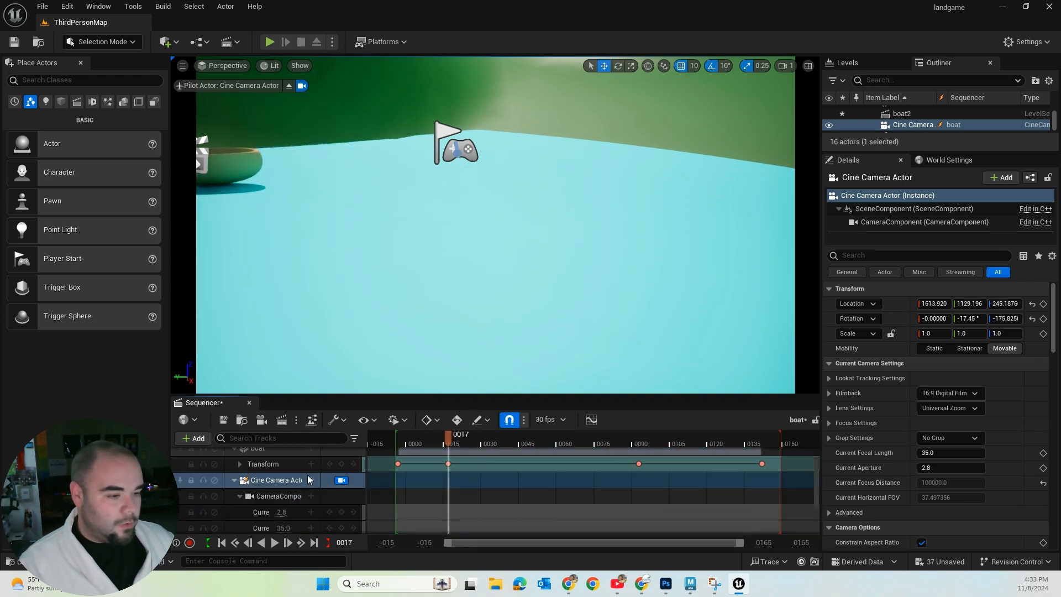
pyautogui.click(341, 480)
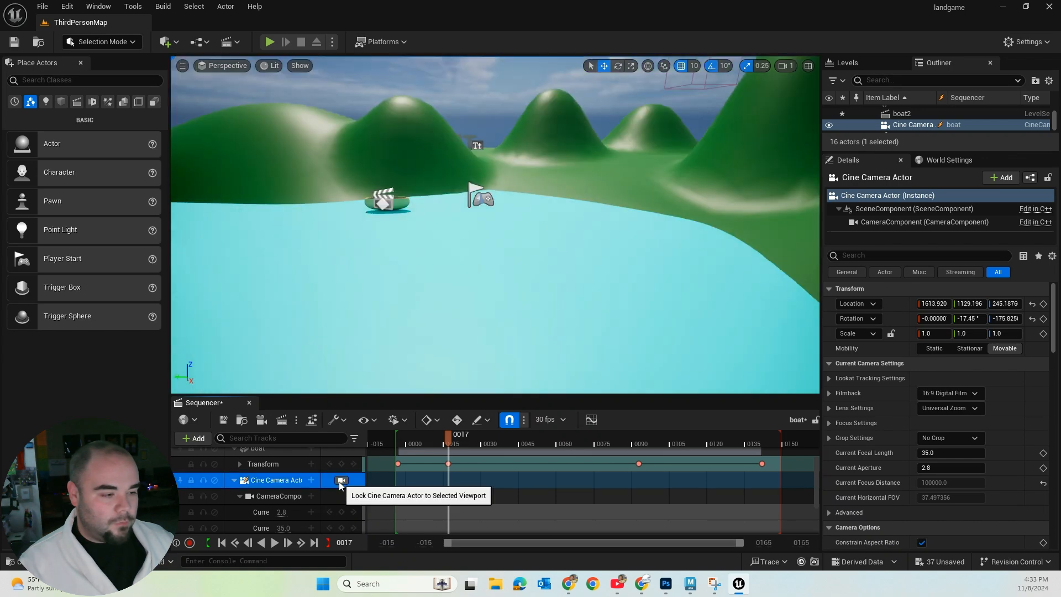
pyautogui.click(341, 481)
pyautogui.click(341, 481)
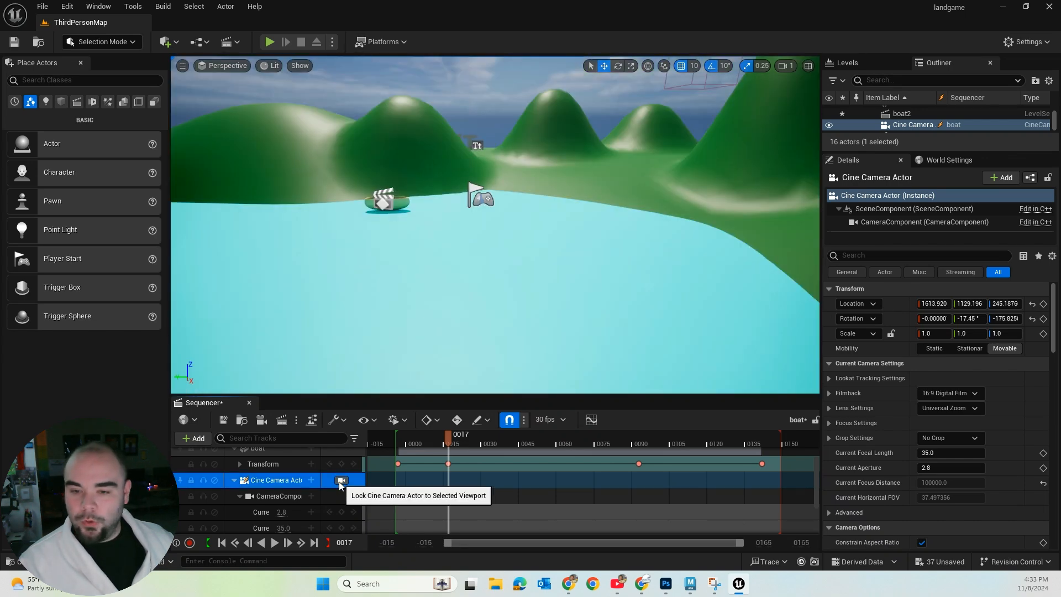
pyautogui.click(341, 481)
pyautogui.click(341, 481)
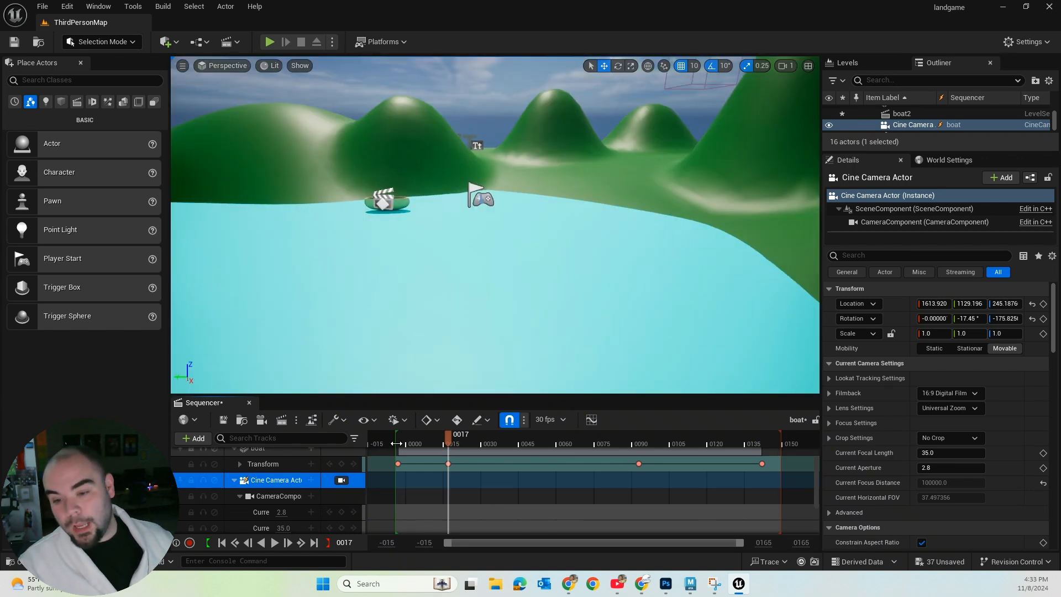
pyautogui.moveTo(450, 447); pyautogui.dragTo(409, 447)
pyautogui.click(342, 481)
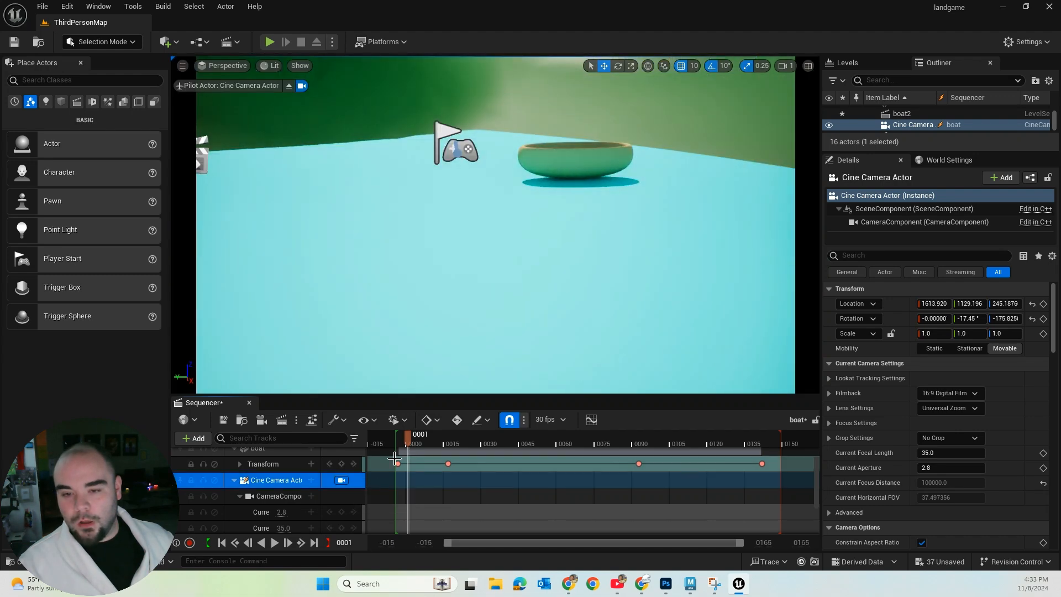
# Reframe the piloted Cine Camera farther back, to about X 1881, Y 920, Z 380, for a wider shot of the boat
pyautogui.moveTo(462, 292)
pyautogui.mouseDown(button='right')
pyautogui.moveTo(481, 299)
pyautogui.moveTo(459, 284)
pyautogui.moveTo(470, 303)
pyautogui.mouseUp(button='right')
pyautogui.moveTo(470, 303); pyautogui.dragTo(481, 305, button='middle')
pyautogui.scroll(-3, 480, 303)
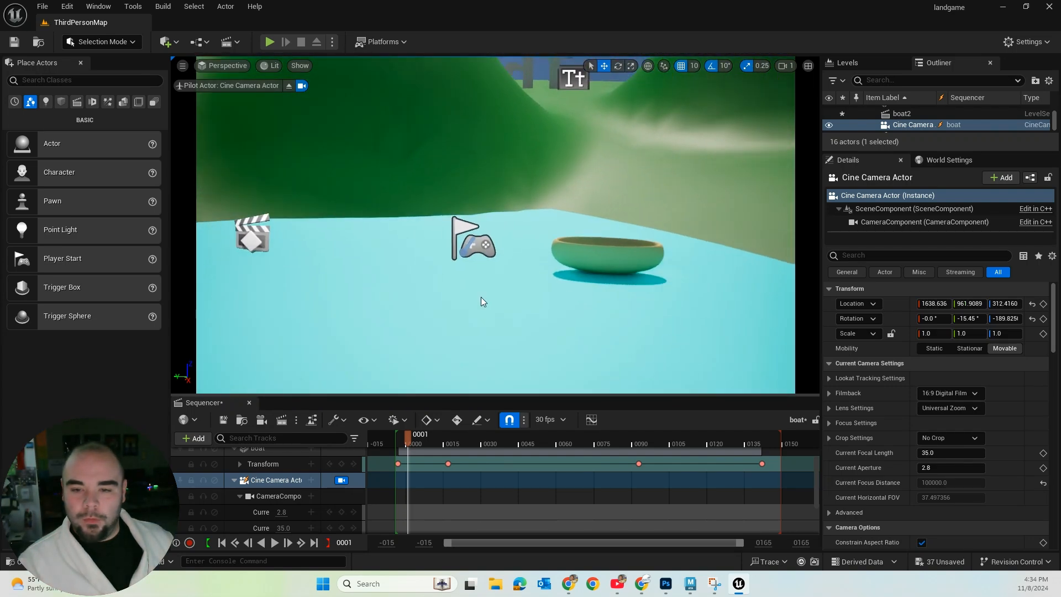
pyautogui.scroll(-3, 481, 293)
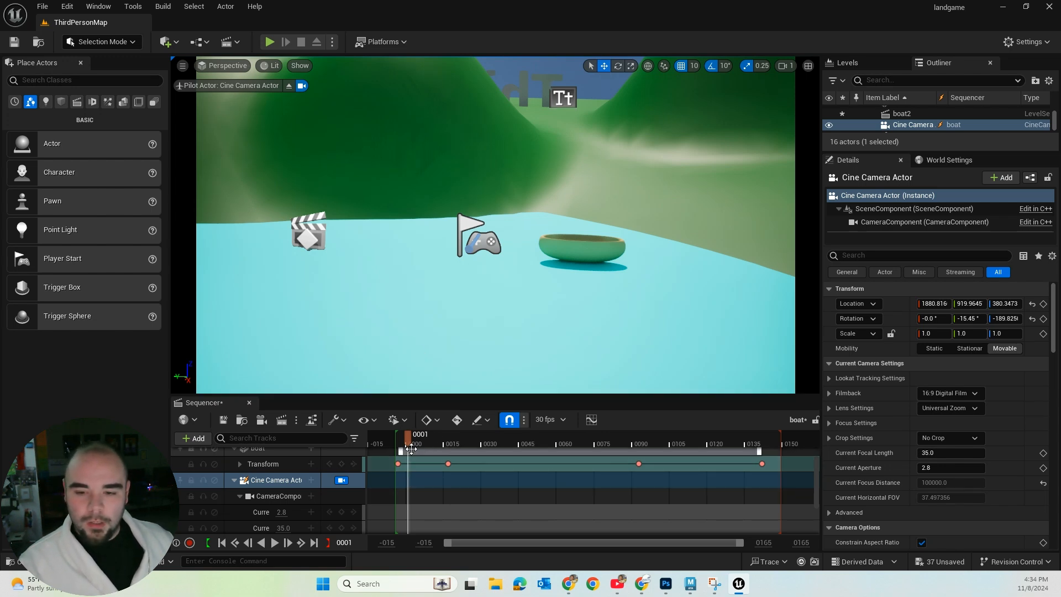
# Reposition the Cine Camera to about X 2073, Y 1119, Z 383, and scrub from frame -13 to 141 to check the framing
pyautogui.moveTo(409, 441); pyautogui.dragTo(372, 436)
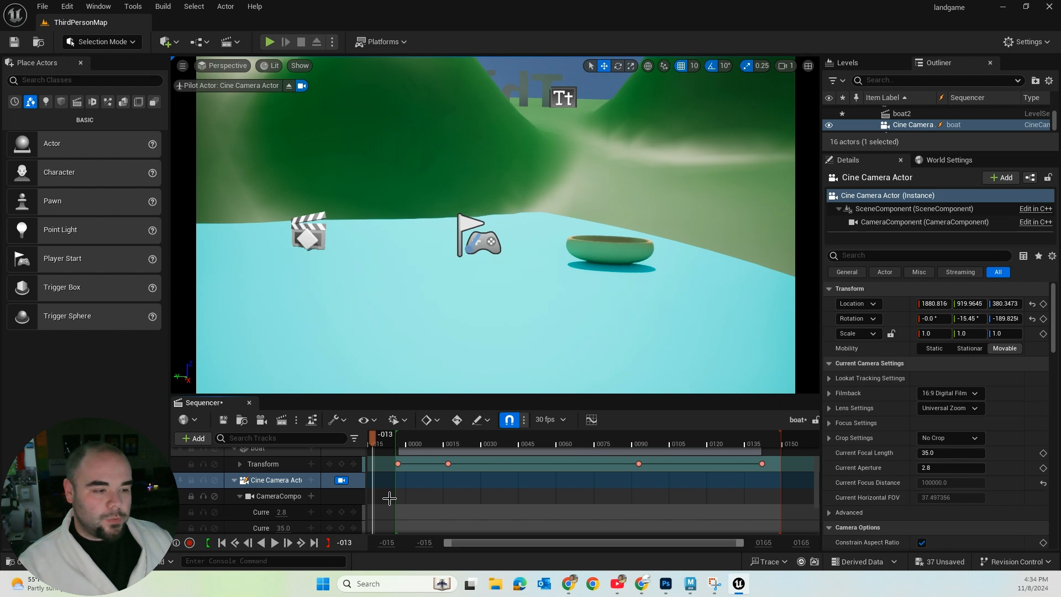
pyautogui.scroll(-1, 389, 498)
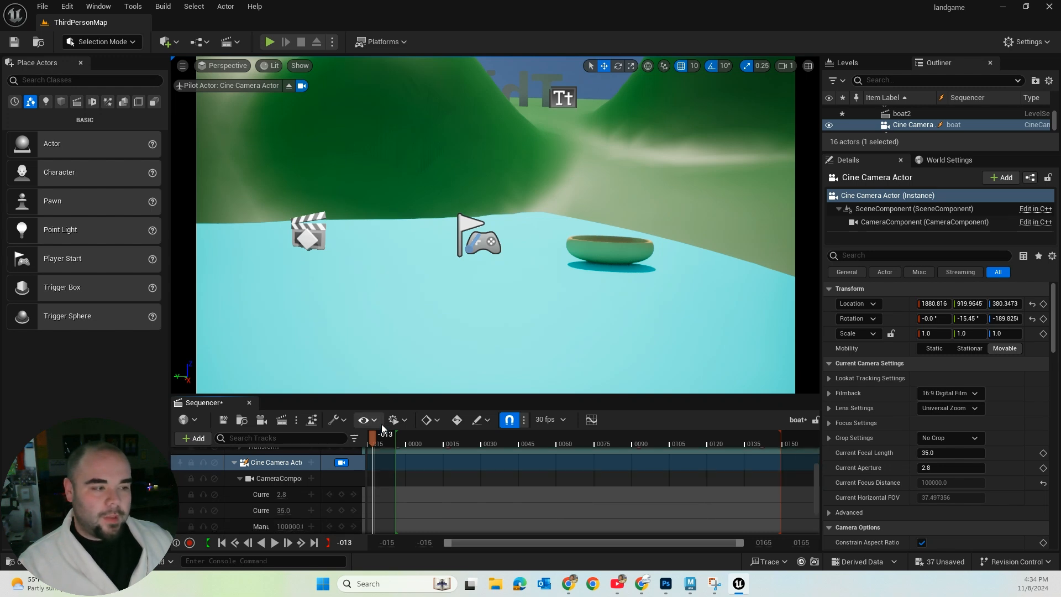
pyautogui.scroll(-3, 426, 291)
pyautogui.scroll(-3, 430, 282)
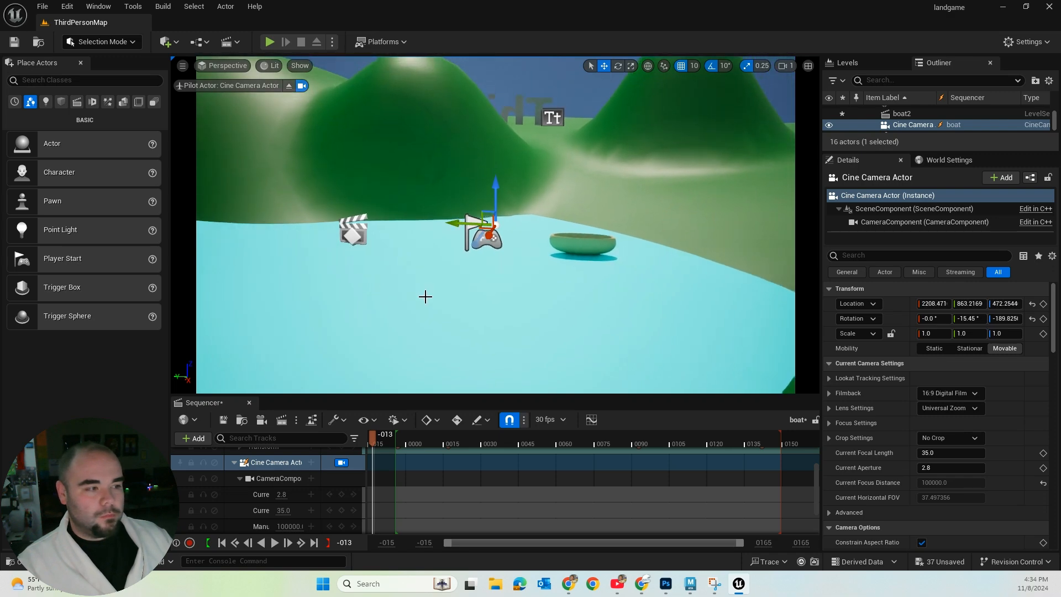
pyautogui.moveTo(426, 295)
pyautogui.mouseDown(button='middle')
pyautogui.moveTo(417, 287)
pyautogui.moveTo(428, 288)
pyautogui.mouseUp(button='middle')
pyautogui.scroll(3, 429, 288)
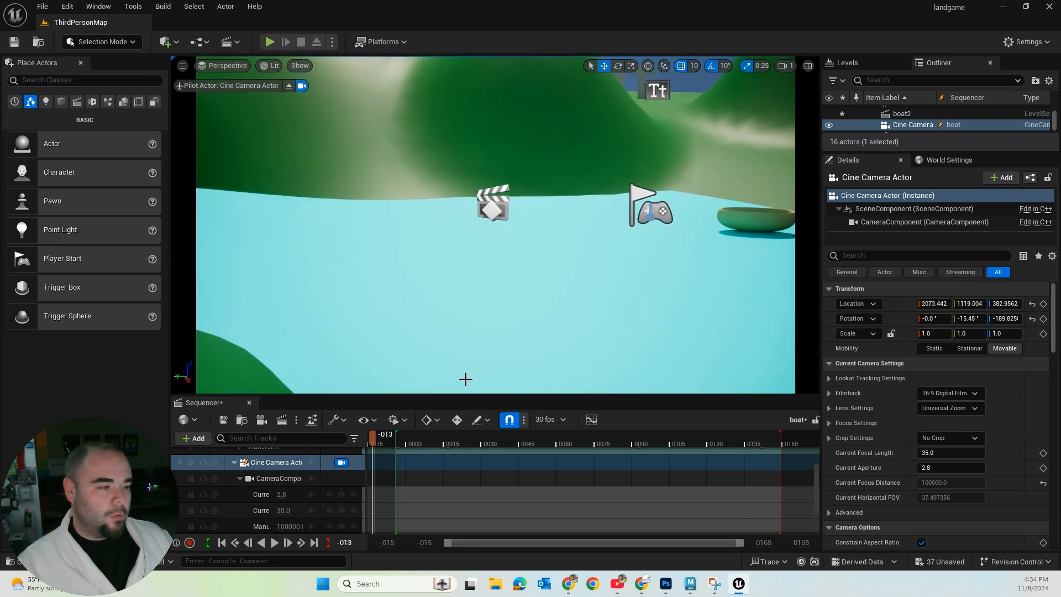
pyautogui.moveTo(387, 436); pyautogui.dragTo(760, 467)
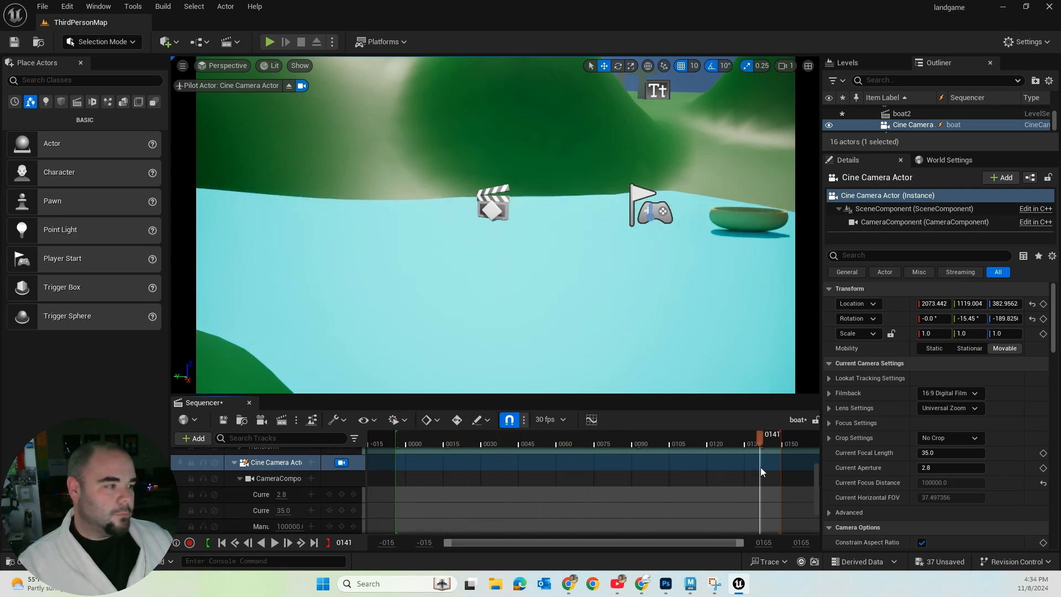
# Open the movie render settings using Movie Scene Capture (Legacy) and start browsing for an output directory
pyautogui.click(296, 419)
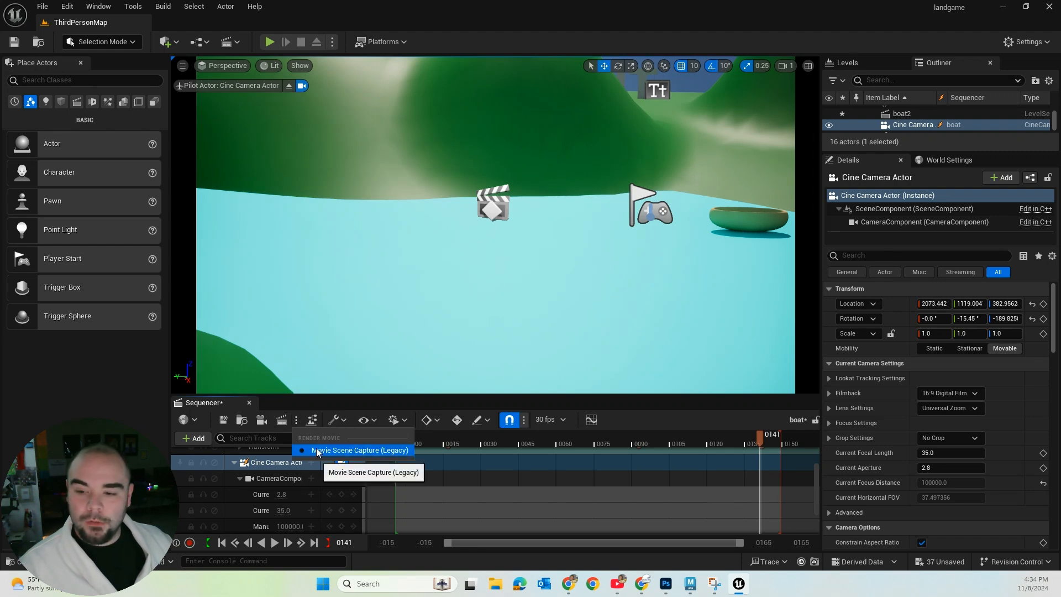
pyautogui.click(286, 421)
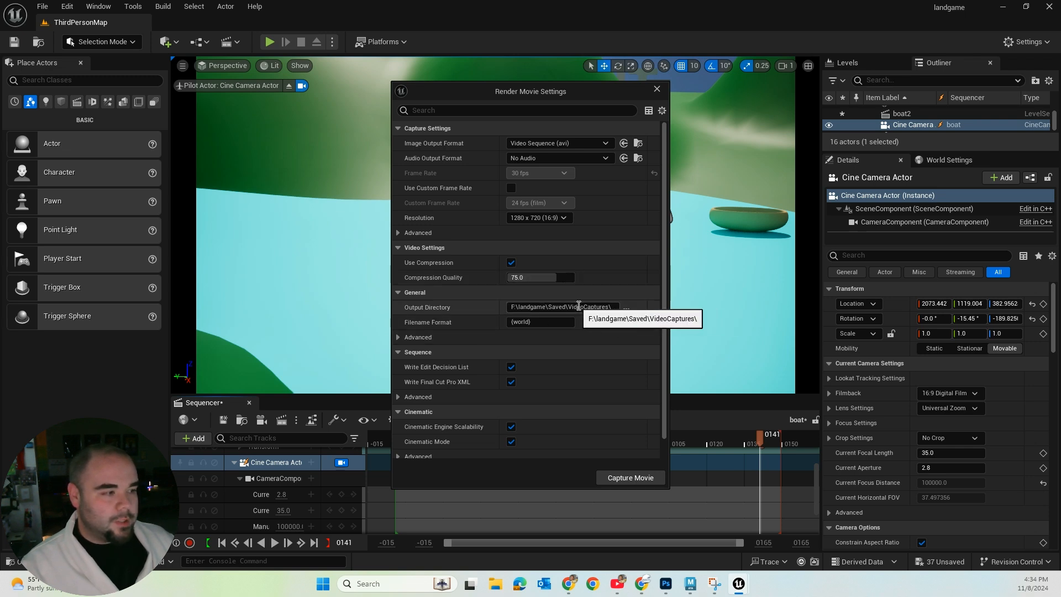
pyautogui.moveTo(547, 308); pyautogui.dragTo(623, 310)
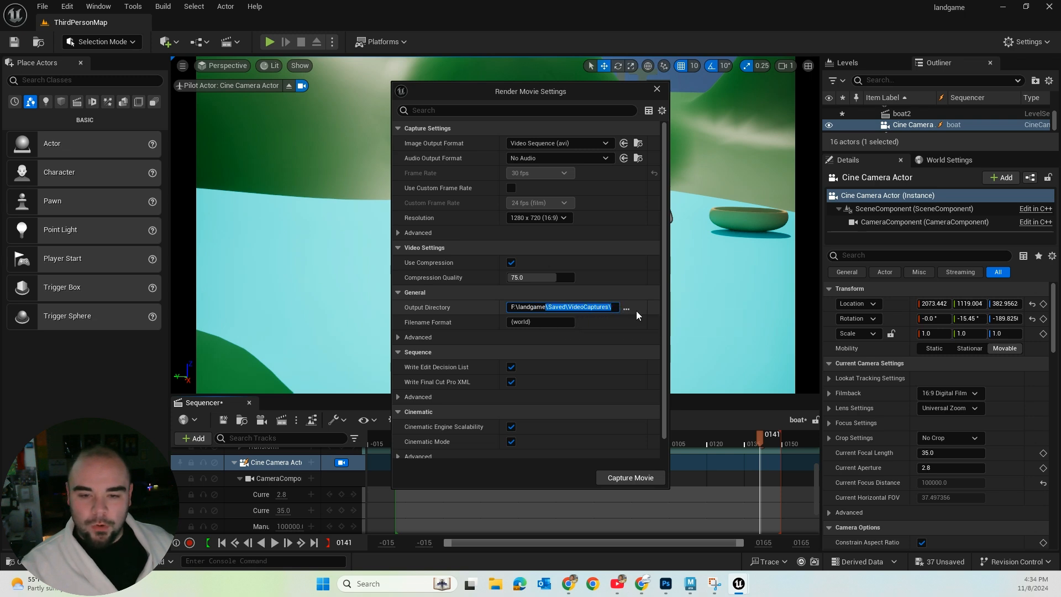
pyautogui.click(635, 311)
pyautogui.click(627, 308)
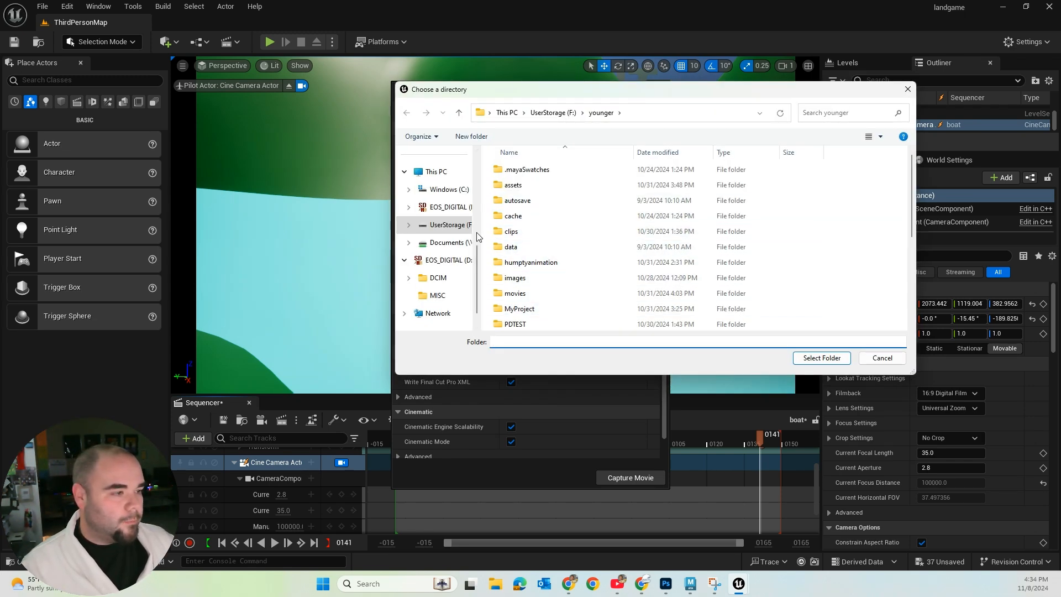
# Try to choose a folder named boatmovie inside F:\younger\movies as the output directory
pyautogui.click(454, 229)
pyautogui.scroll(-5, 541, 275)
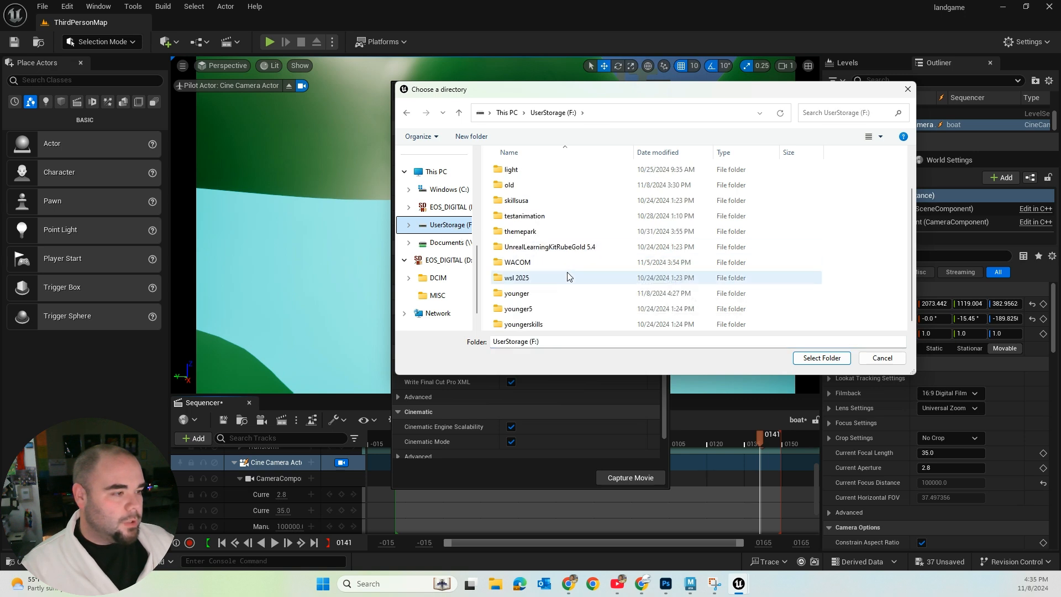
pyautogui.doubleClick(517, 293)
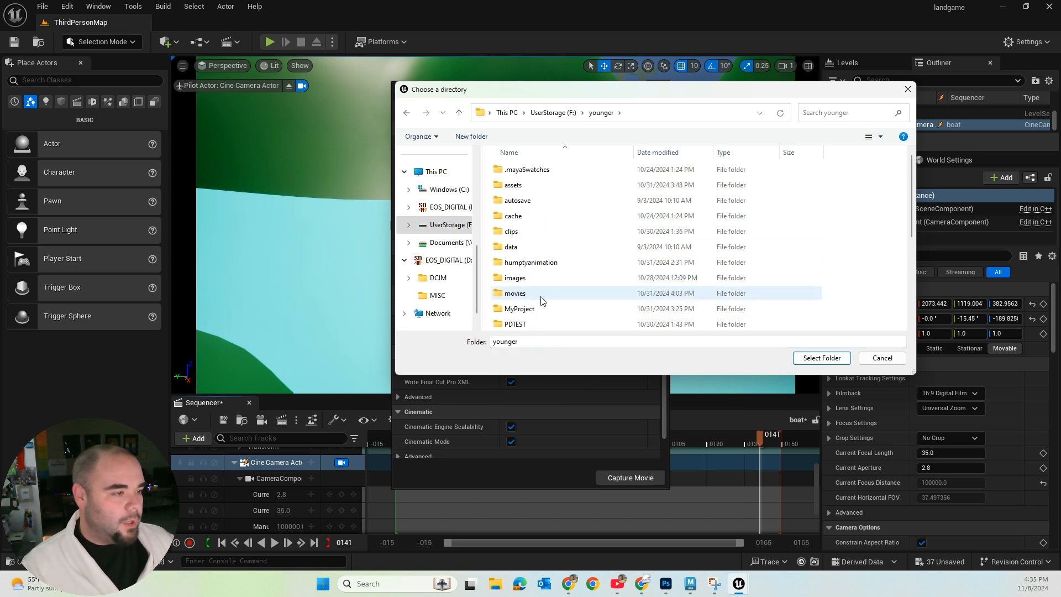
pyautogui.scroll(-1, 541, 300)
pyautogui.doubleClick(546, 263)
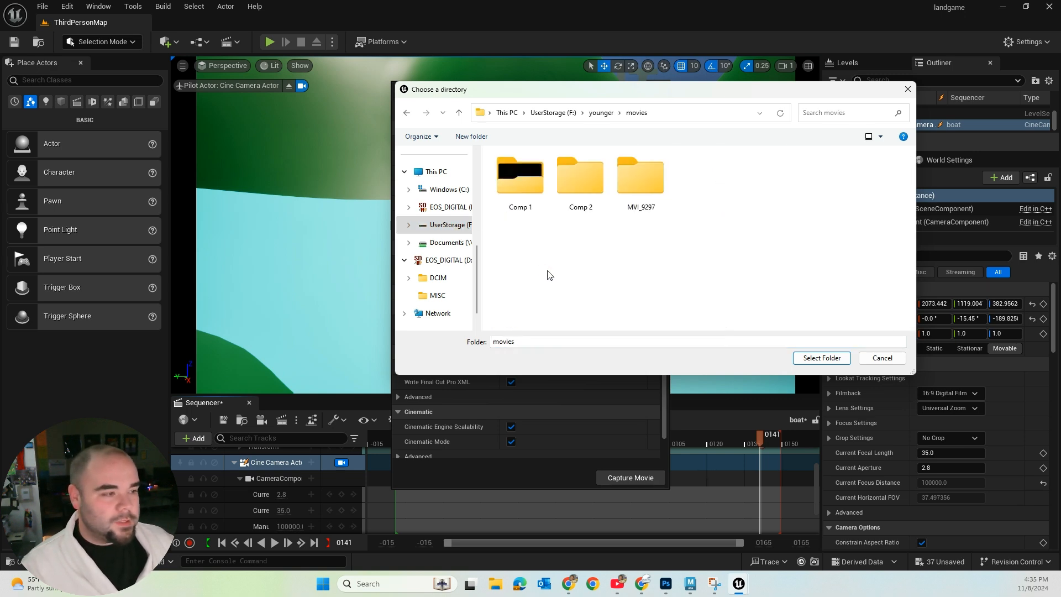
pyautogui.click(571, 339)
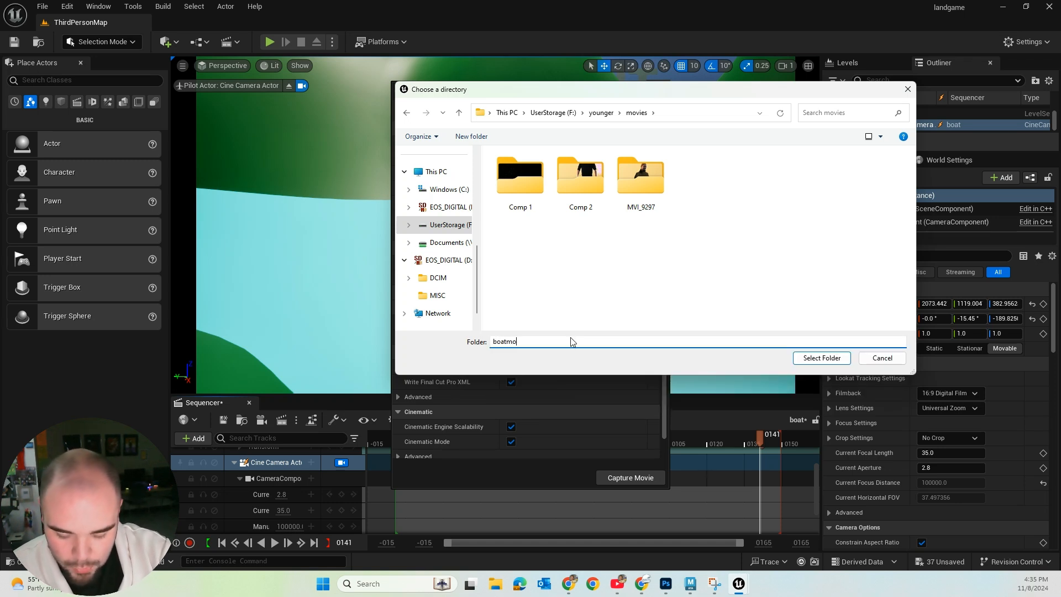
pyautogui.click(824, 358)
pyautogui.click(619, 235)
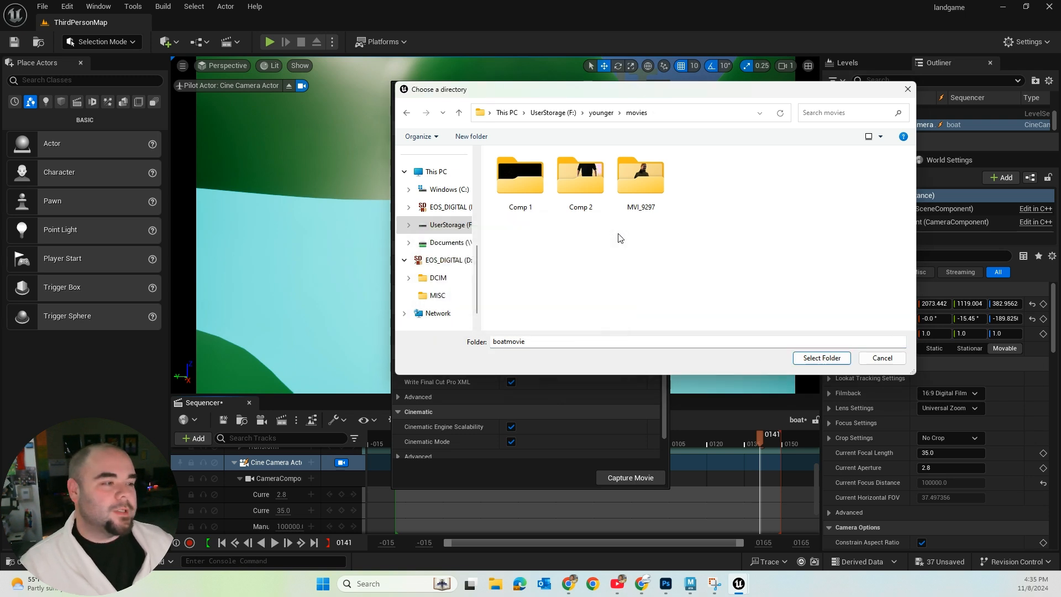
# Set the render's output directory to the existing movies folder, F:/younger/movies
pyautogui.click(602, 112)
pyautogui.click(564, 293)
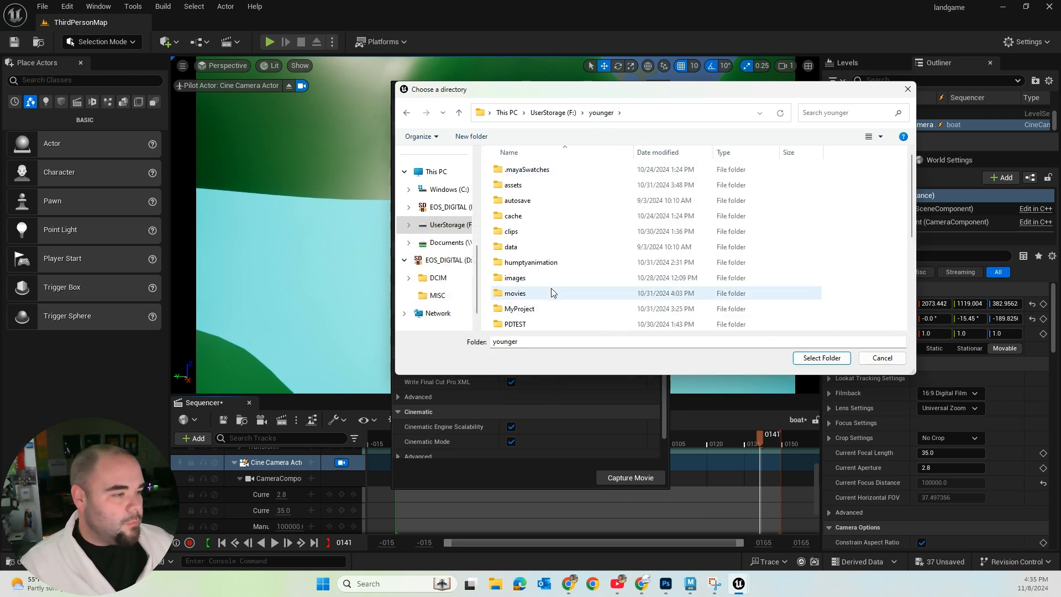
pyautogui.click(822, 357)
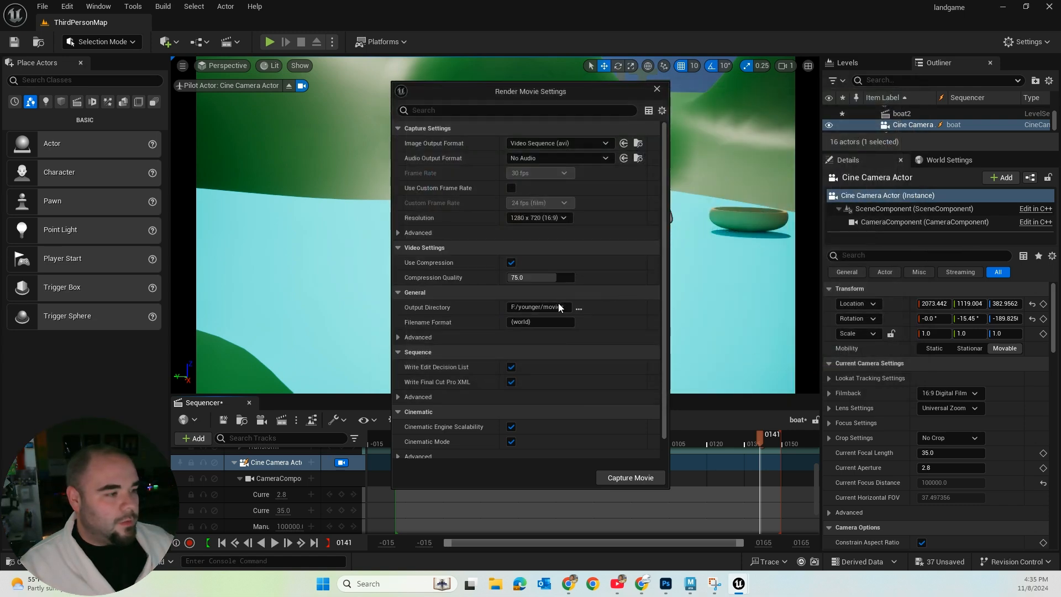
# Set the render's filename format to boat
pyautogui.click(512, 321)
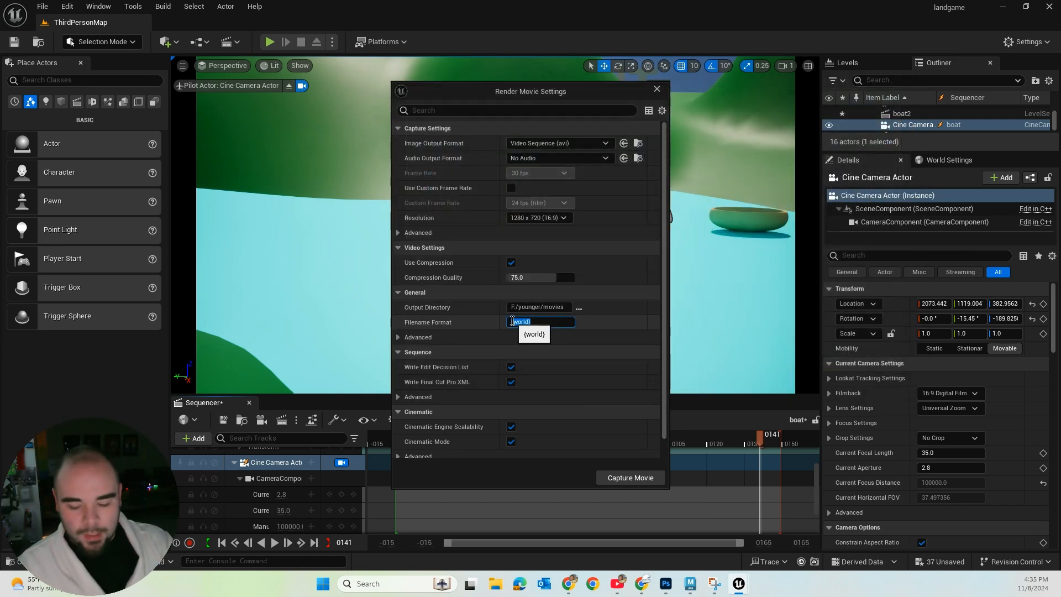
pyautogui.press('BackSpace')
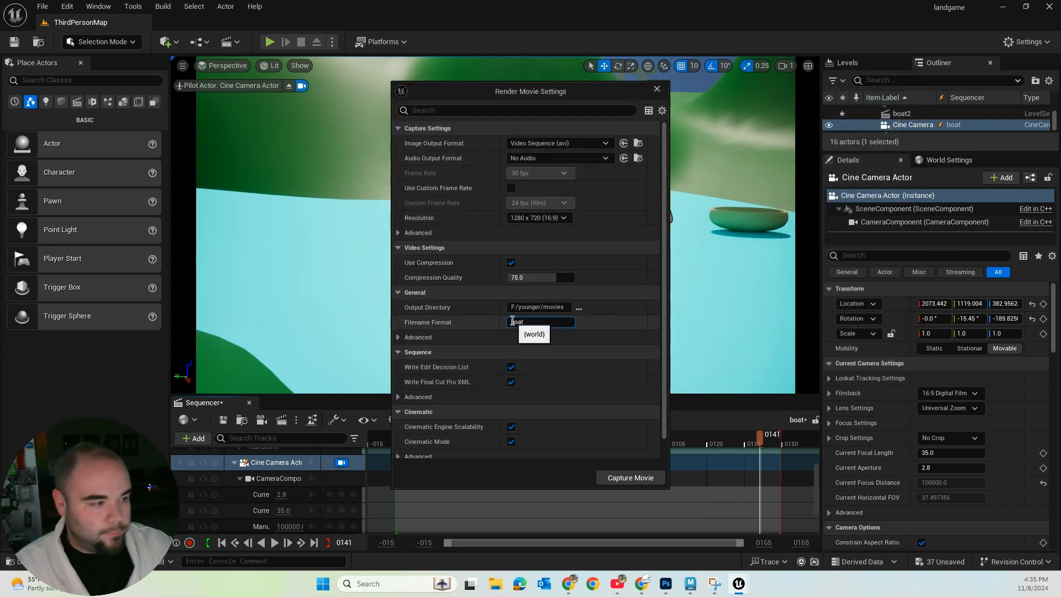
pyautogui.write('boat')
pyautogui.press('Return')
pyautogui.scroll(-1, 606, 353)
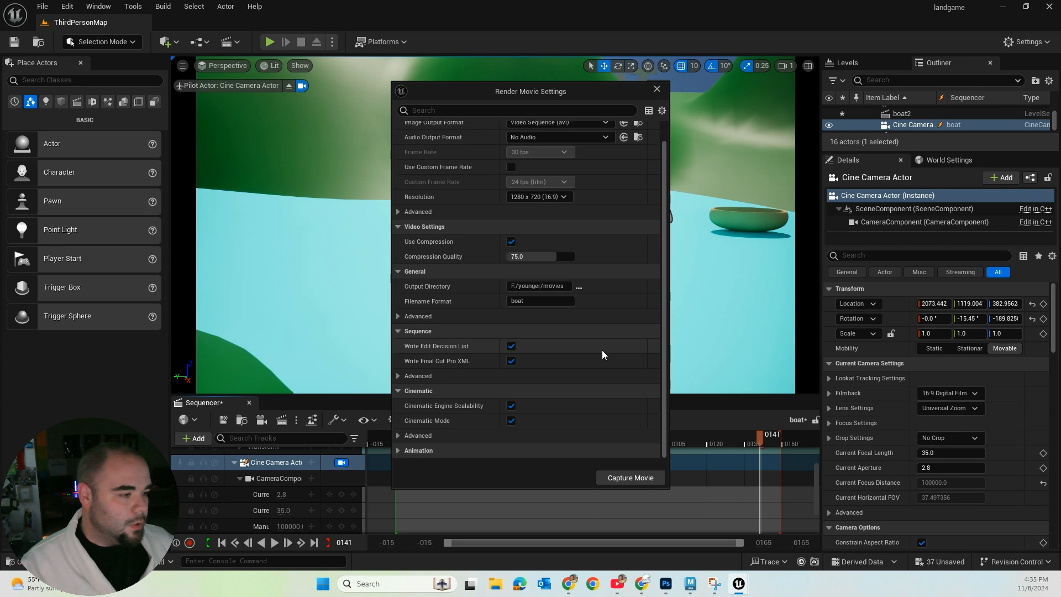
# Start capturing the movie, save all the selected unsaved content, and move the render preview window aside
pyautogui.click(634, 478)
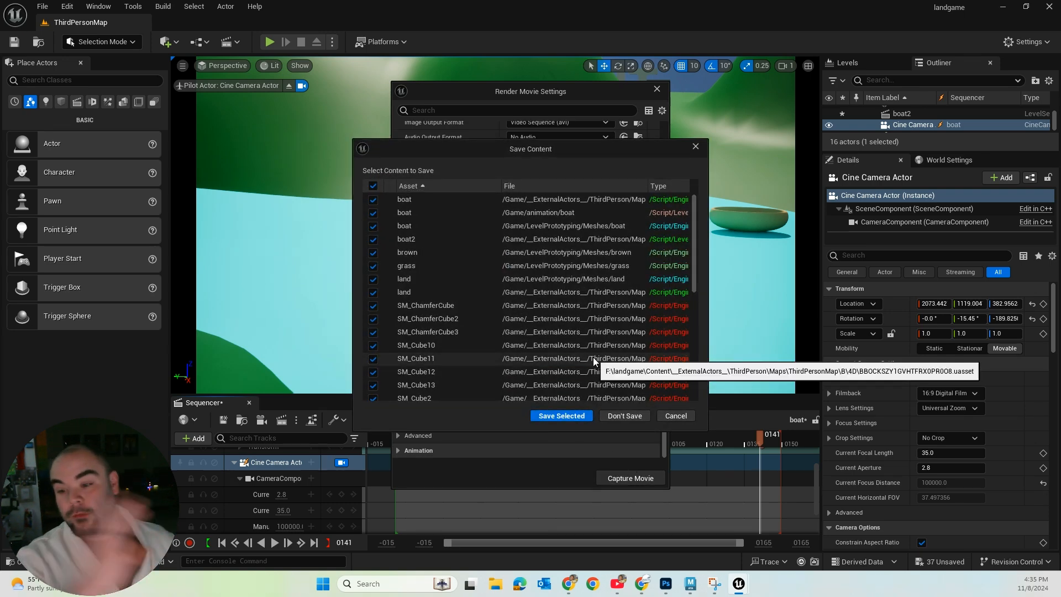
pyautogui.click(561, 415)
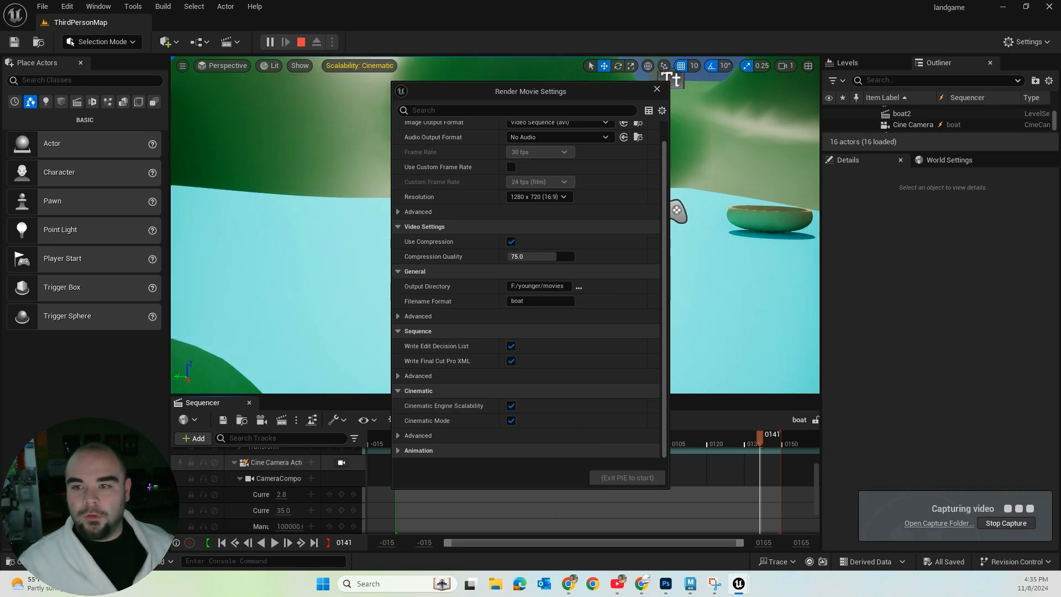
pyautogui.moveTo(6, 127); pyautogui.dragTo(313, 184)
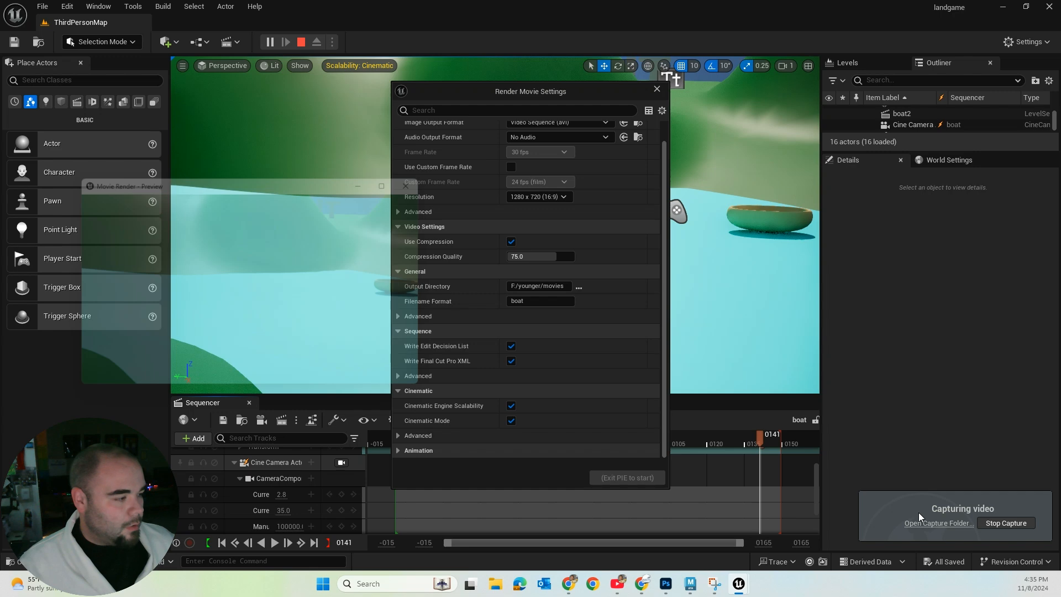
# Open the capture folder, play the rendered boat video, and close the player, the folder and the render settings
pyautogui.click(981, 526)
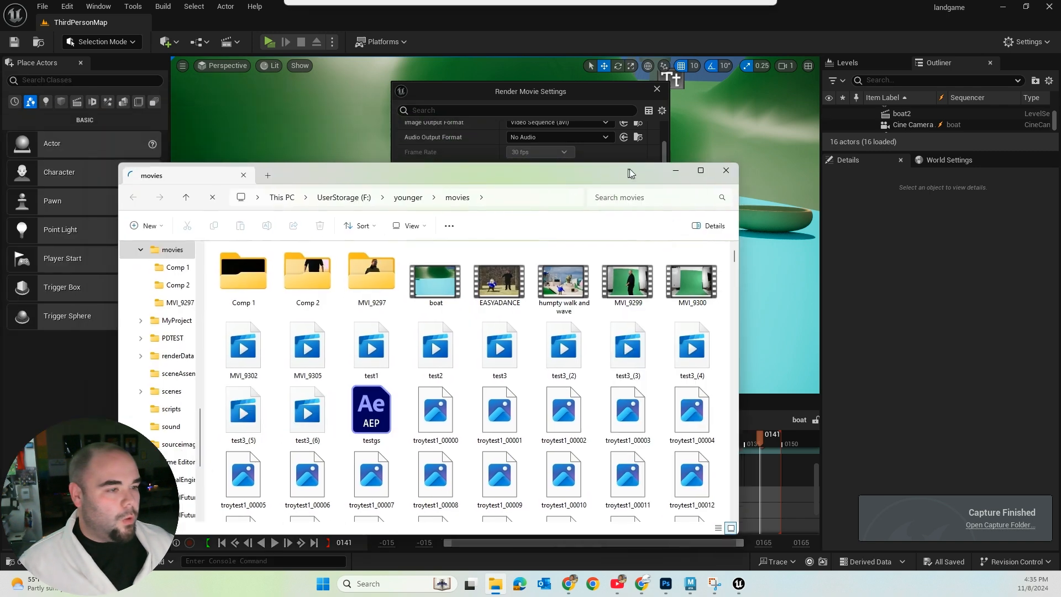
pyautogui.doubleClick(439, 282)
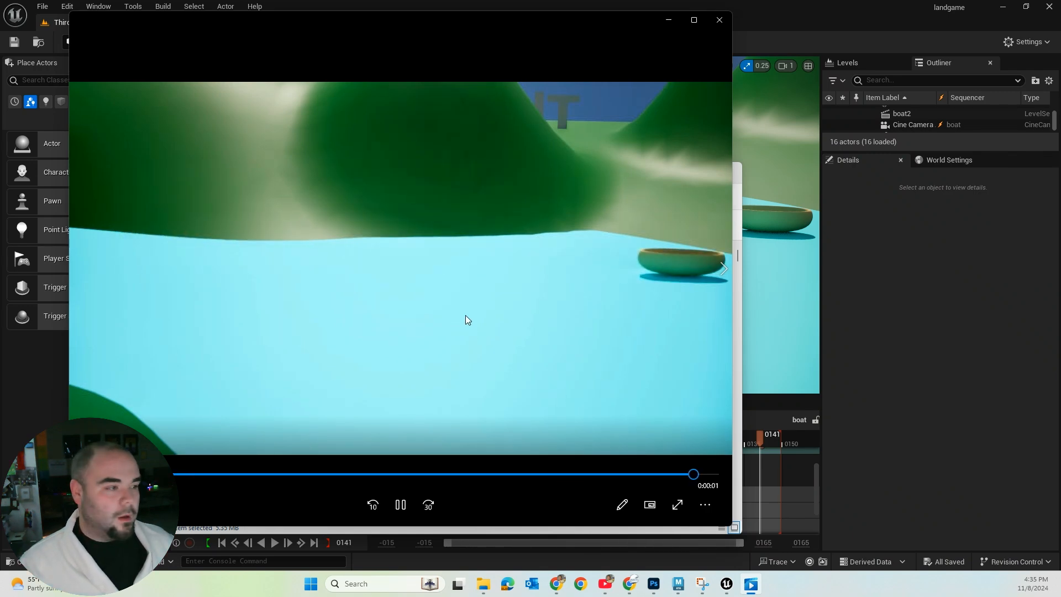
pyautogui.click(717, 21)
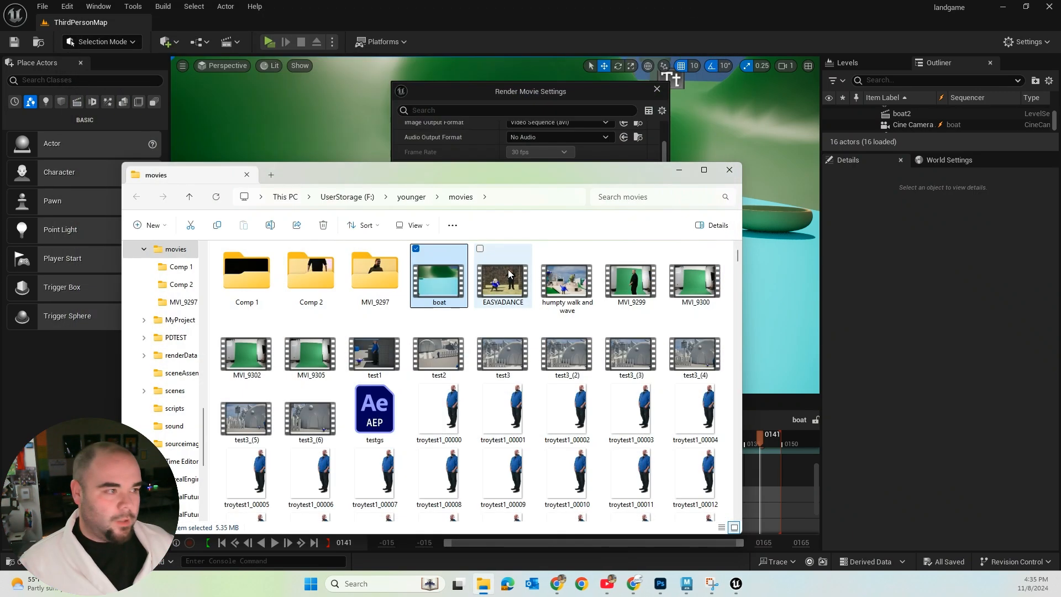
pyautogui.click(735, 175)
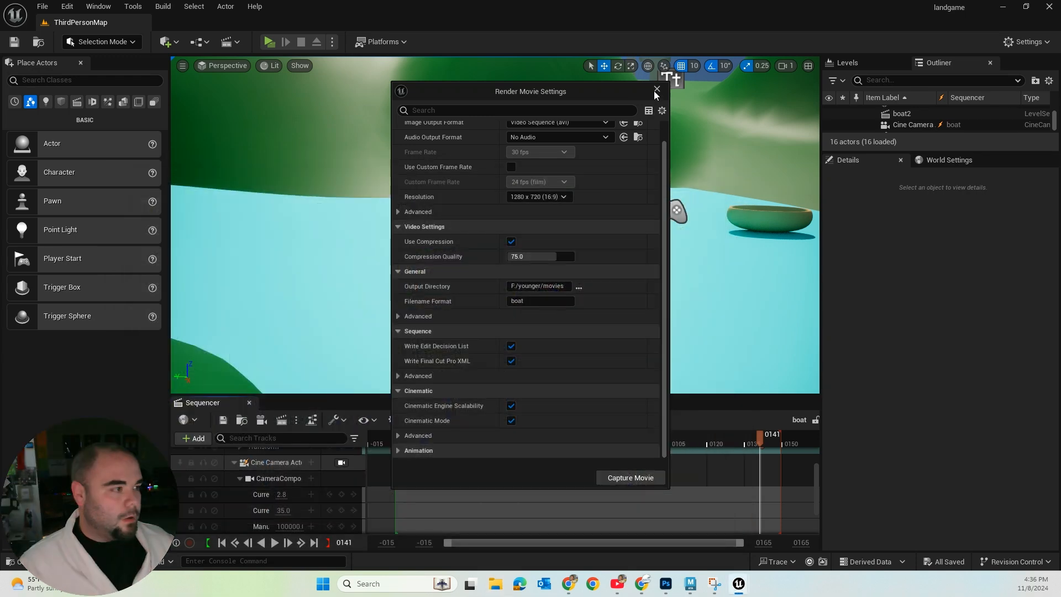
pyautogui.click(657, 90)
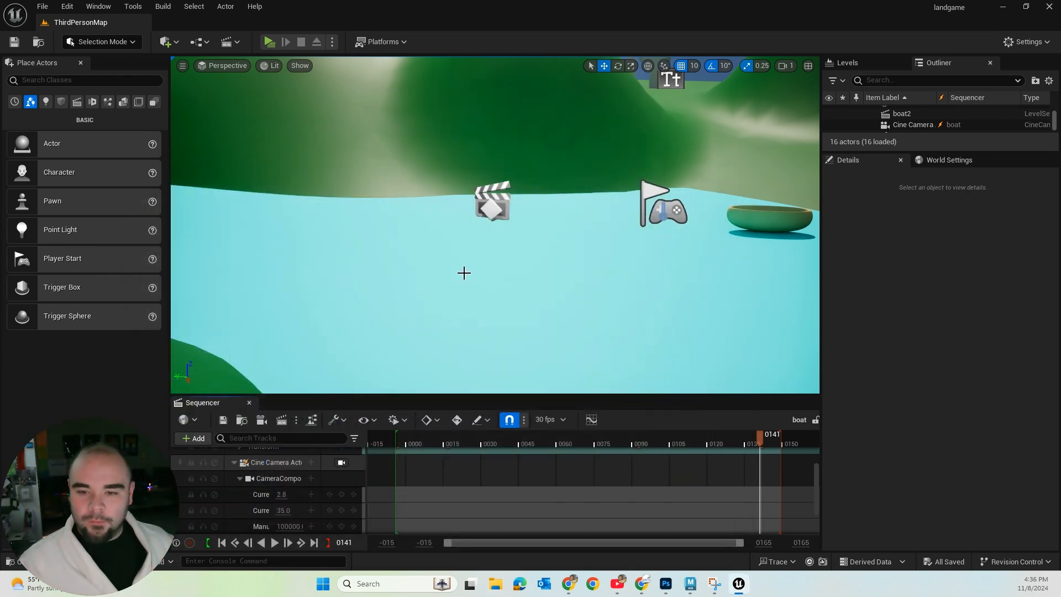